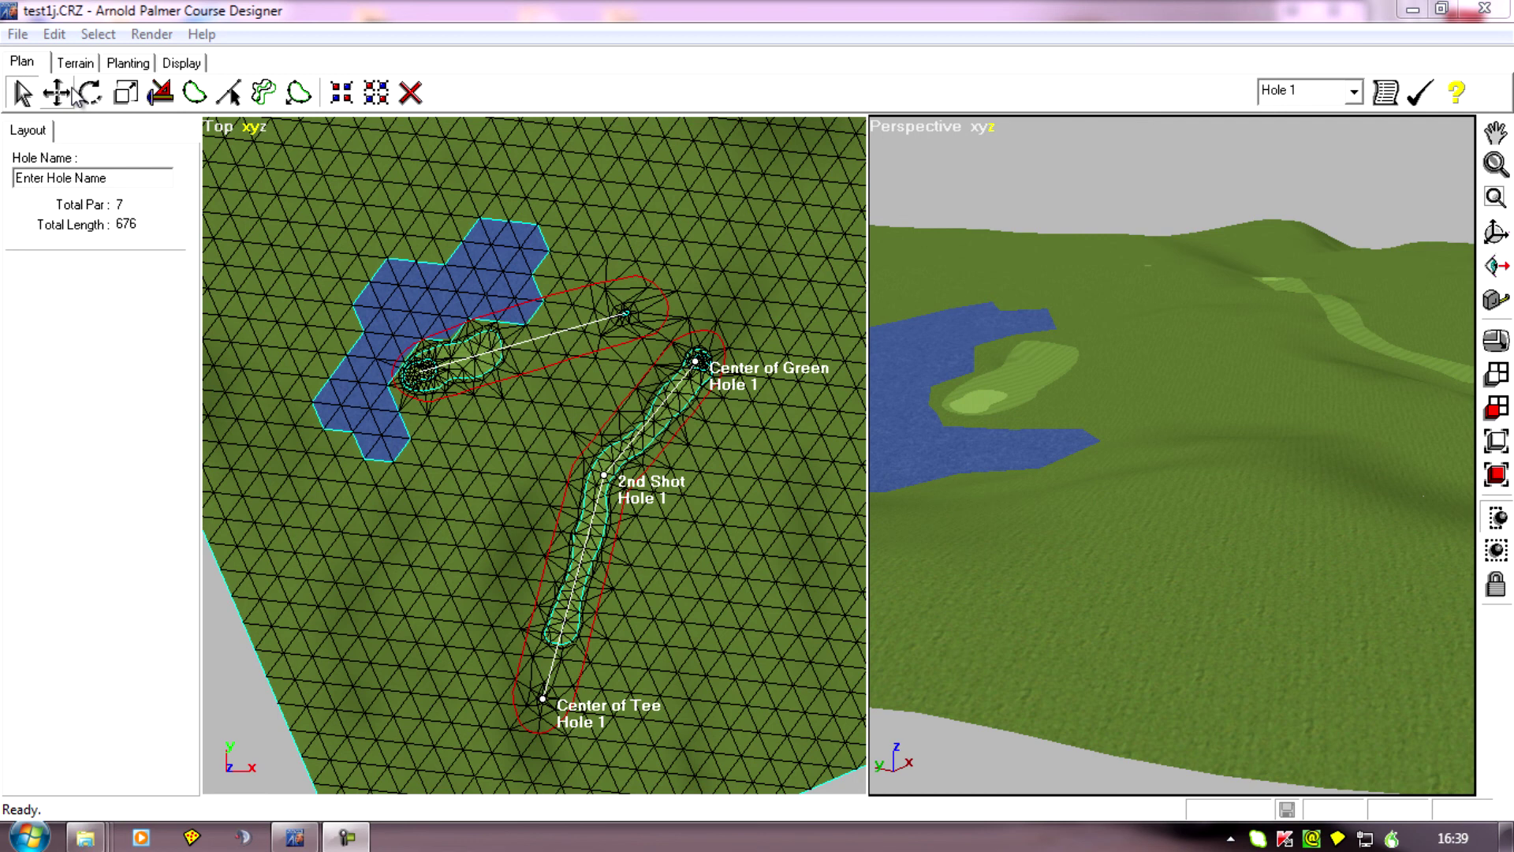
Switch to vertex editing of the terrain and select all vertices of the course.
left_click(86, 63)
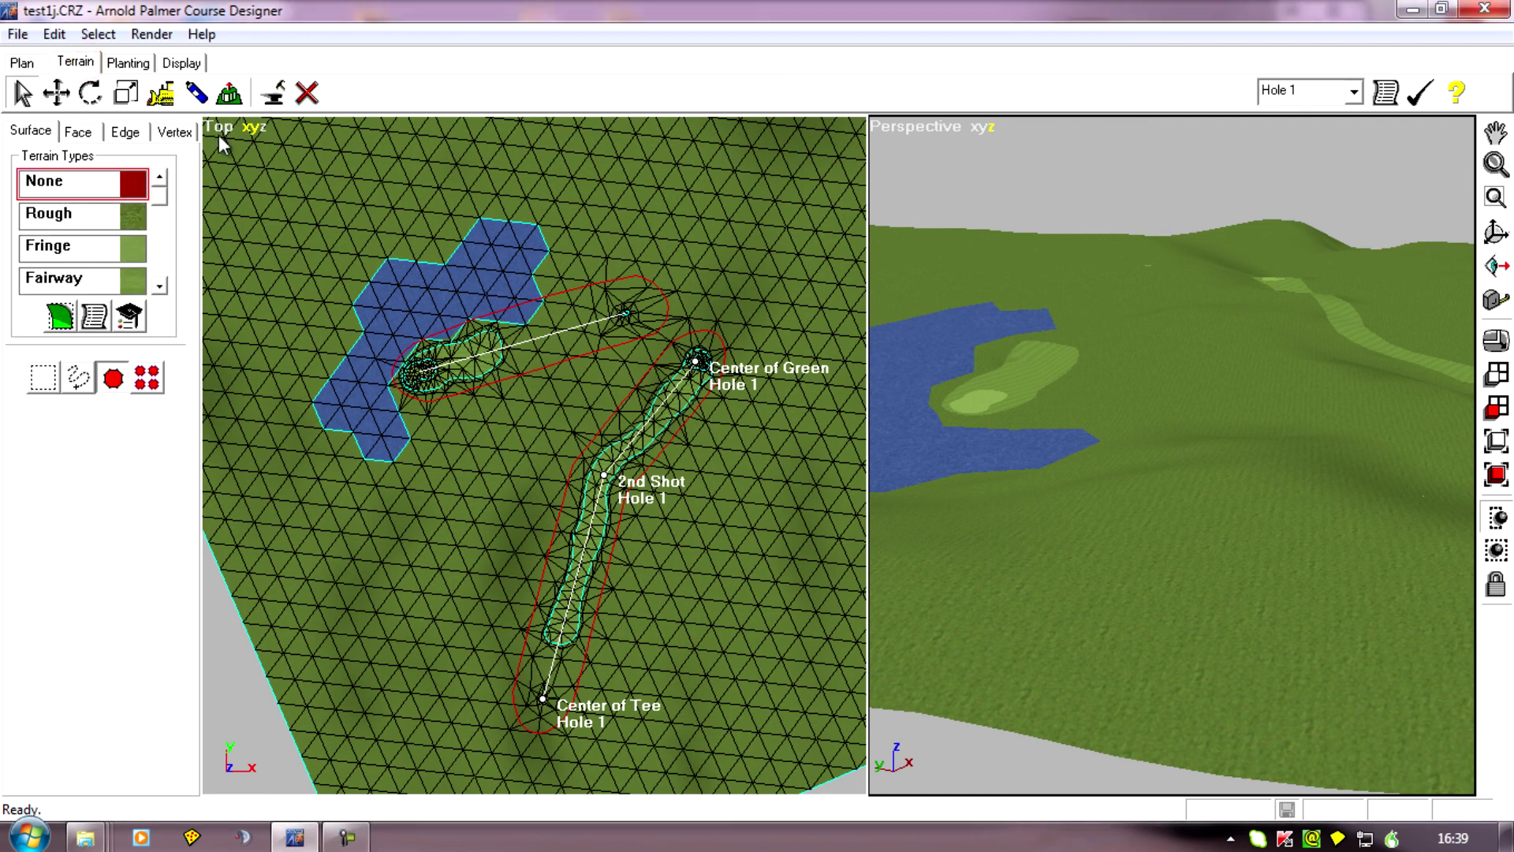
left_click(186, 133)
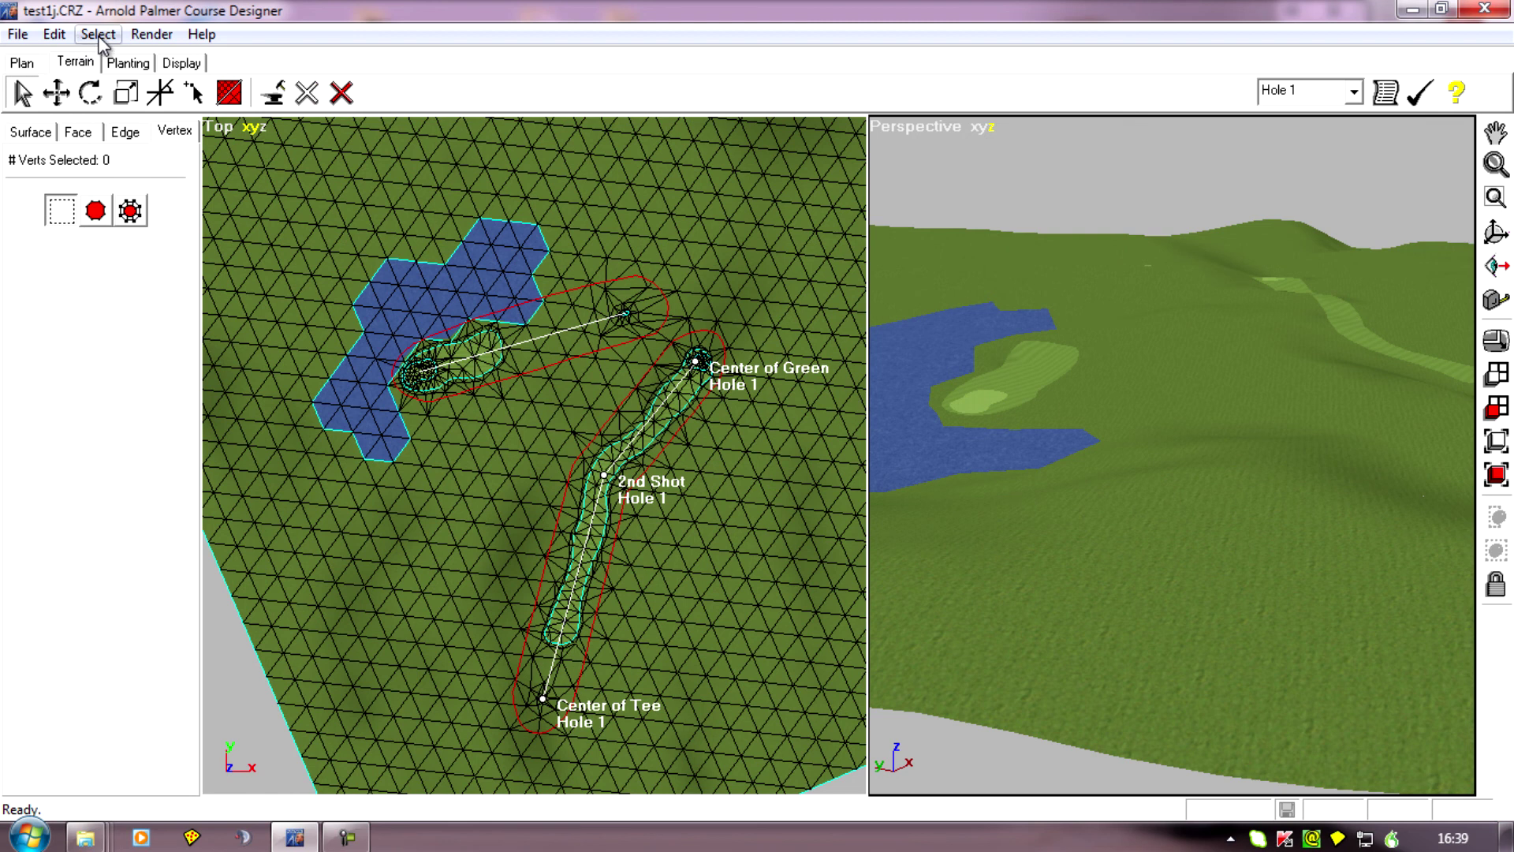
middle_click_drag(1267, 585, 1306, 609)
mouse_move(1306, 609)
left_mouse_down()
mouse_move(994, 612)
mouse_move(1034, 637)
mouse_move(1058, 619)
mouse_move(1057, 335)
left_mouse_up()
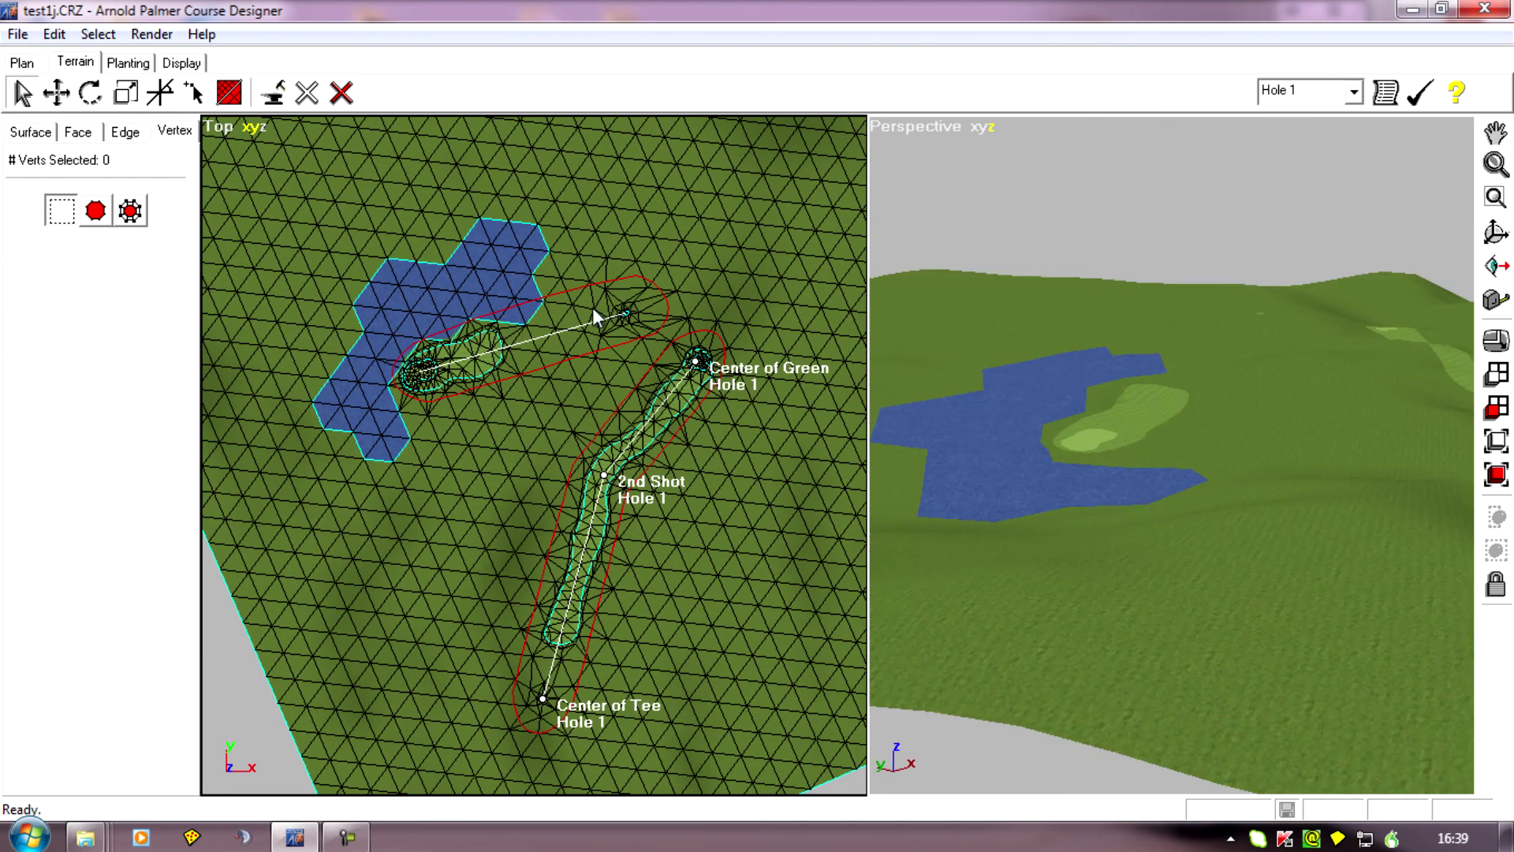
left_click(98, 35)
left_click(120, 61)
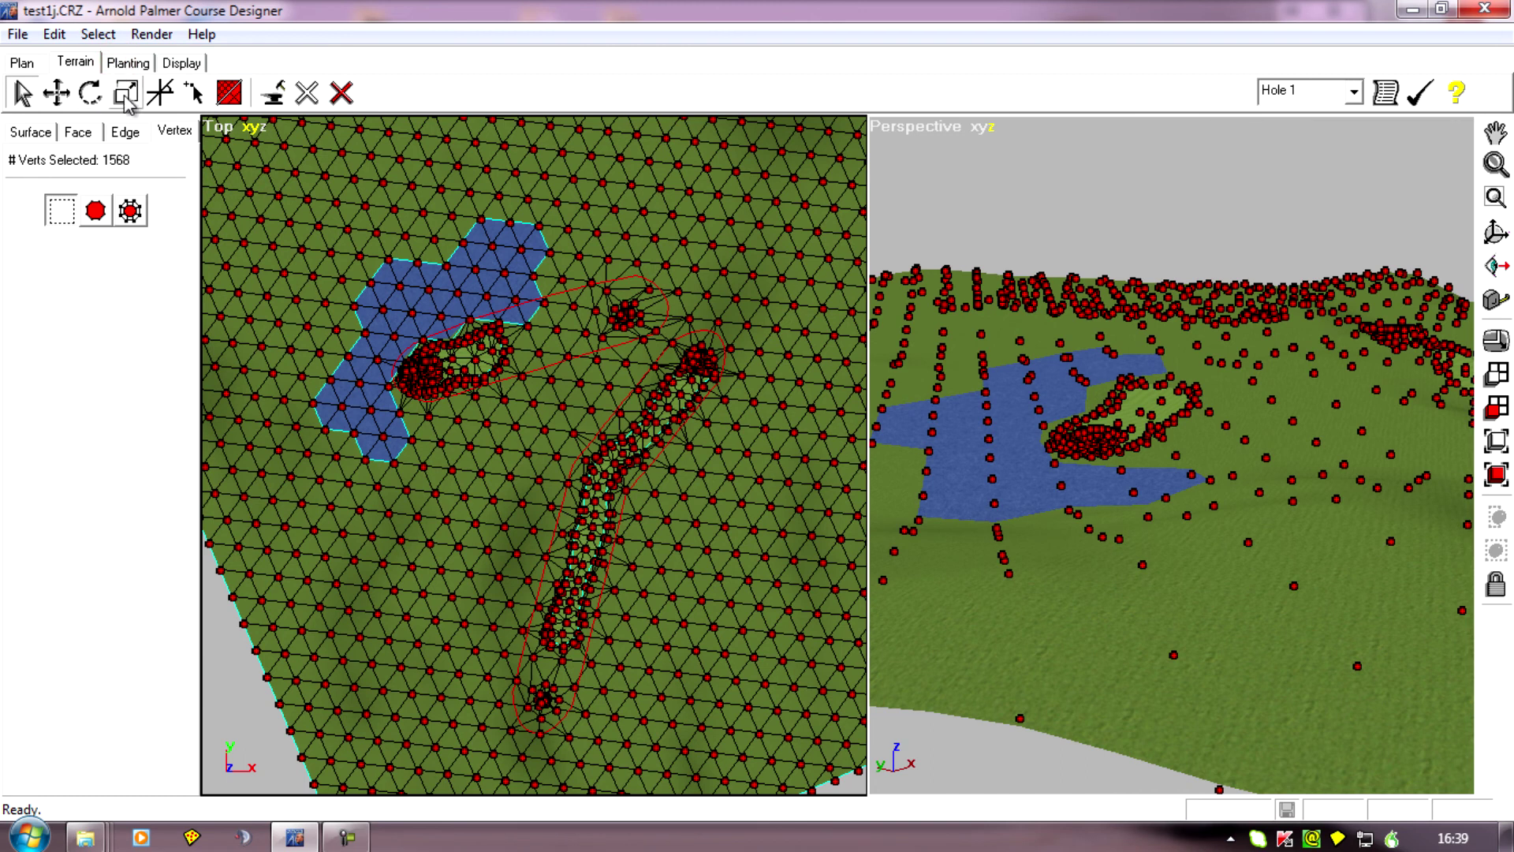
Scale the selected vertices with the Constrained option to flatten the terrain's hills, and clear the vertex selection.
left_click(125, 93)
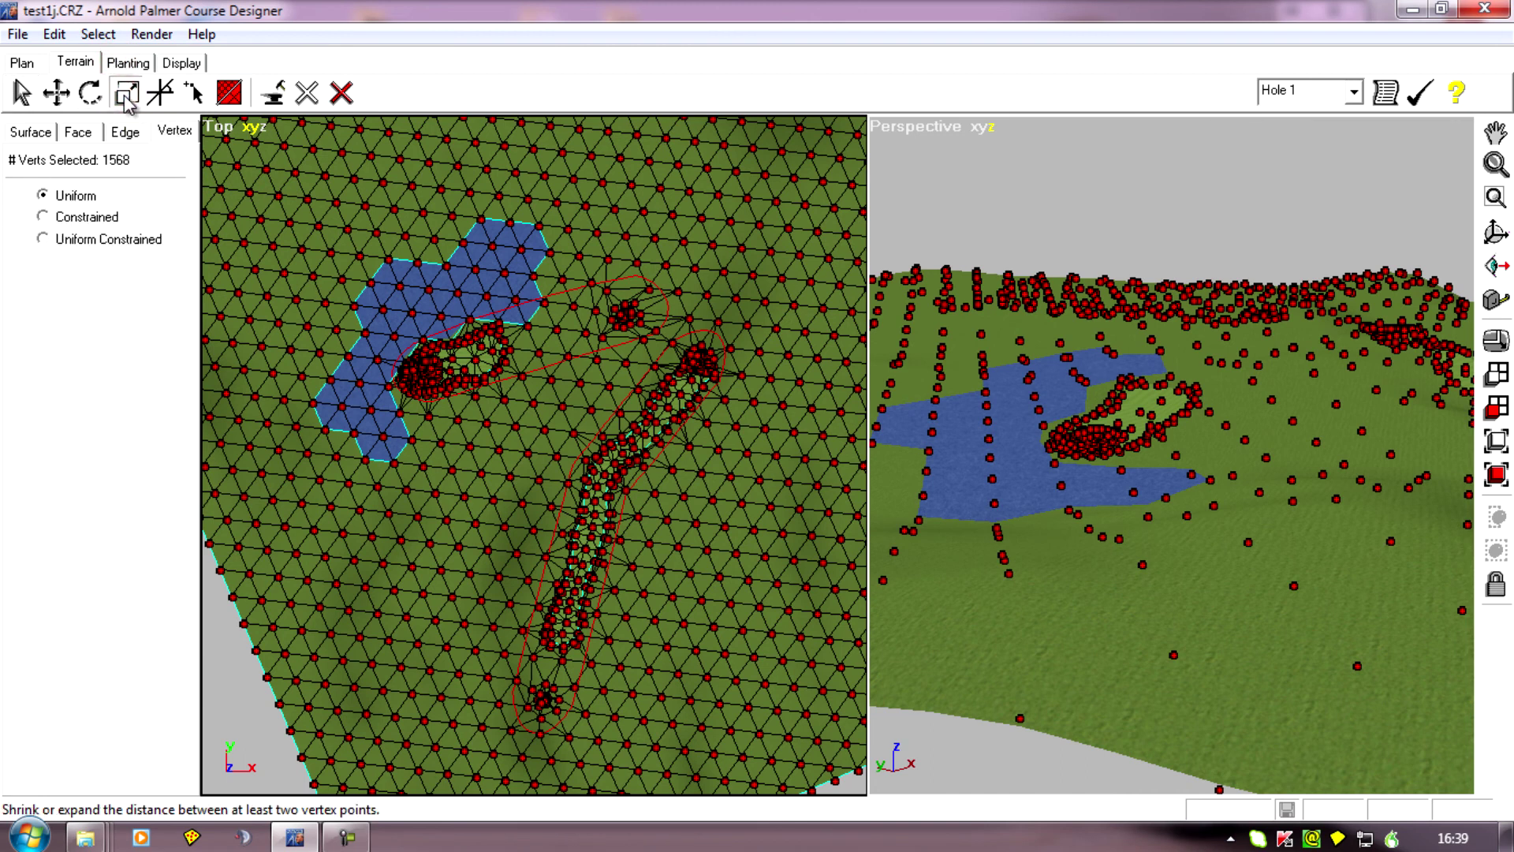
left_click(43, 217)
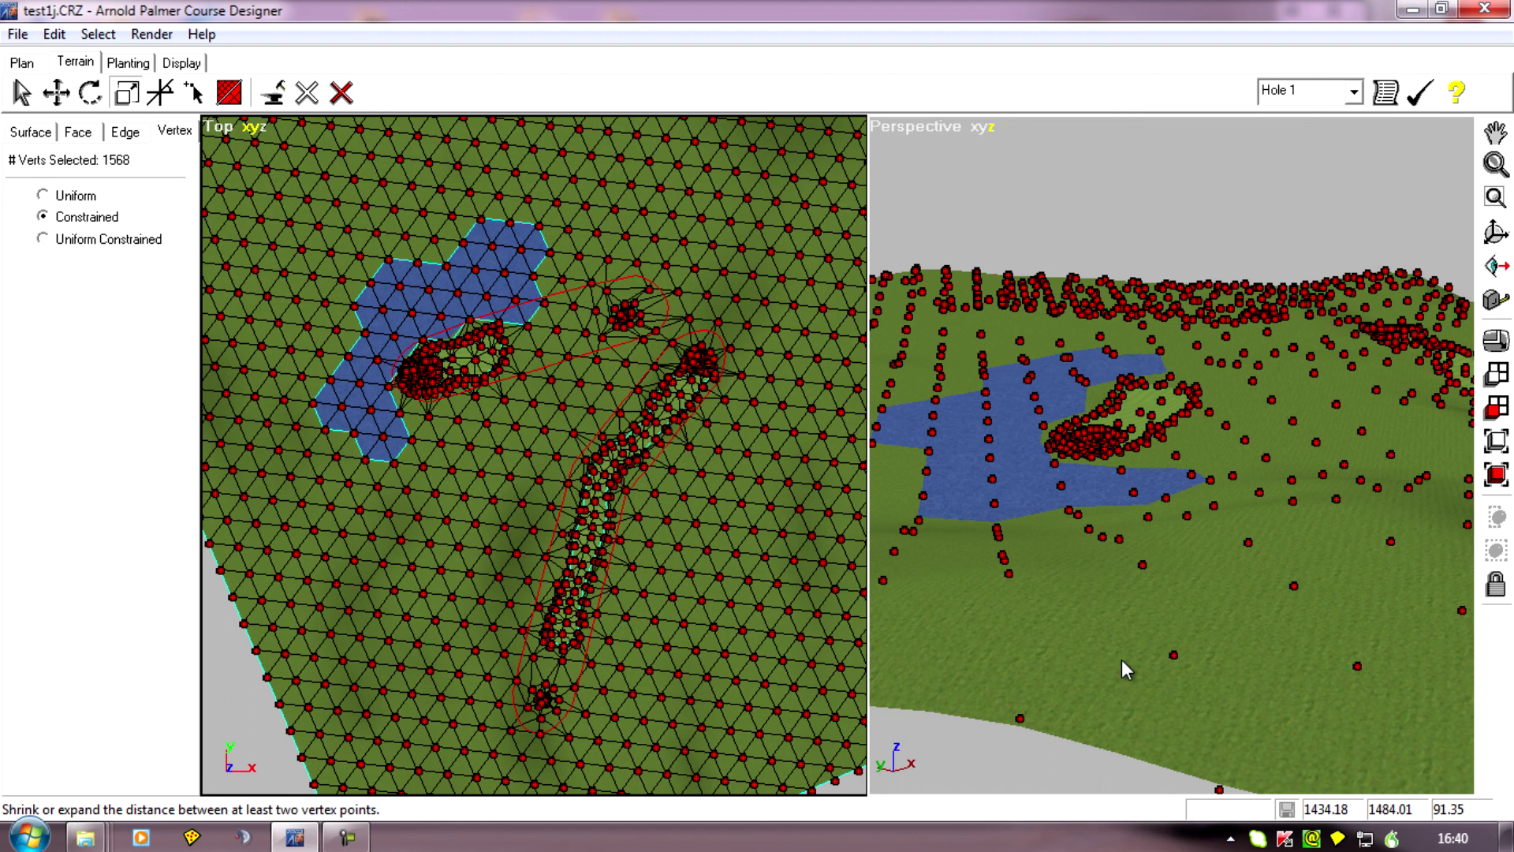
left_click(1172, 653)
left_click_drag(1171, 652, 1095, 628)
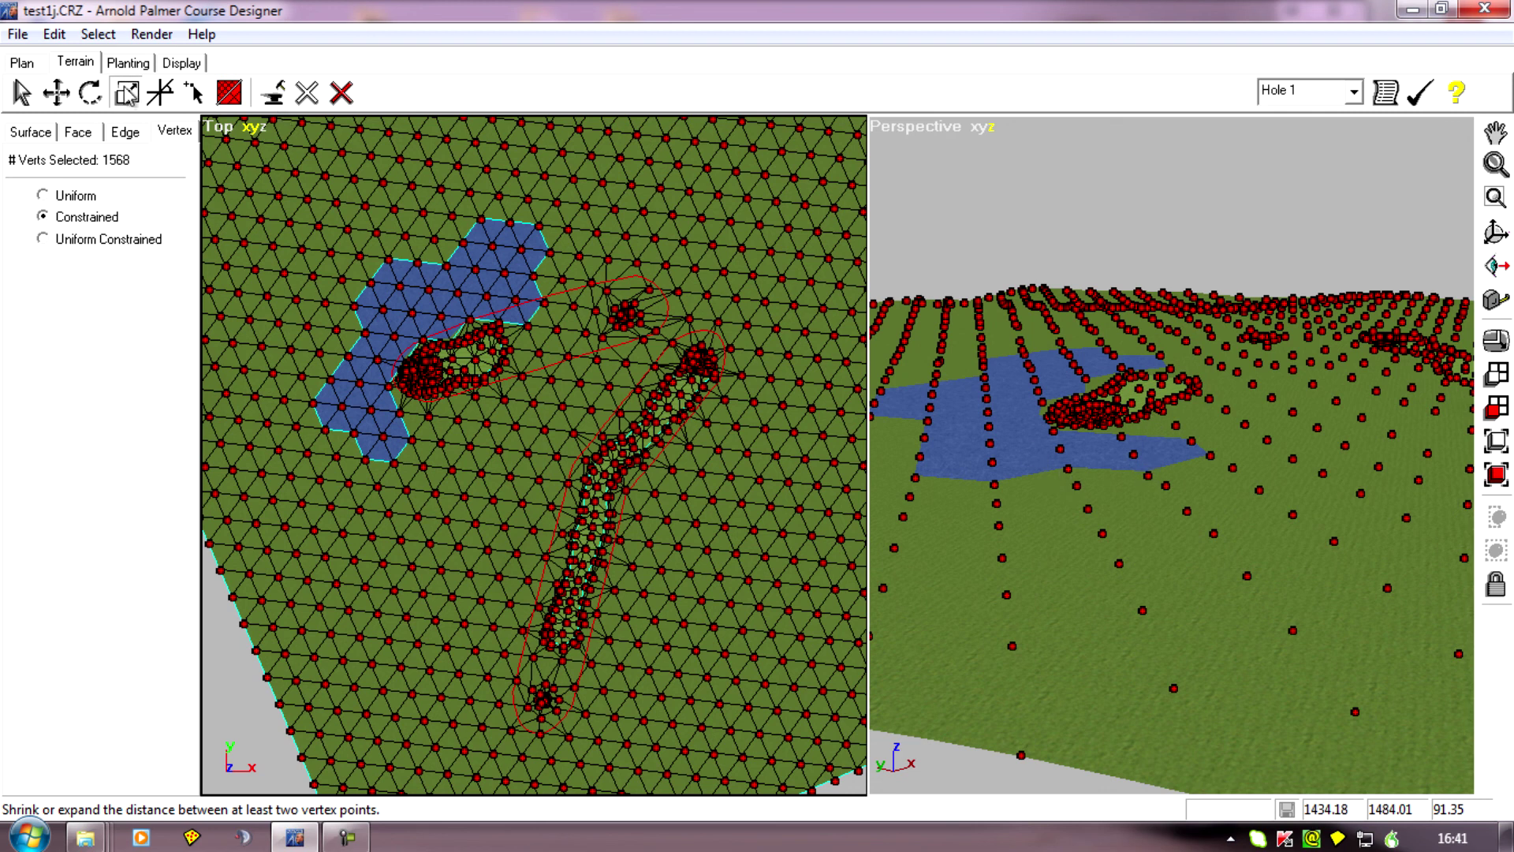
left_click(55, 36)
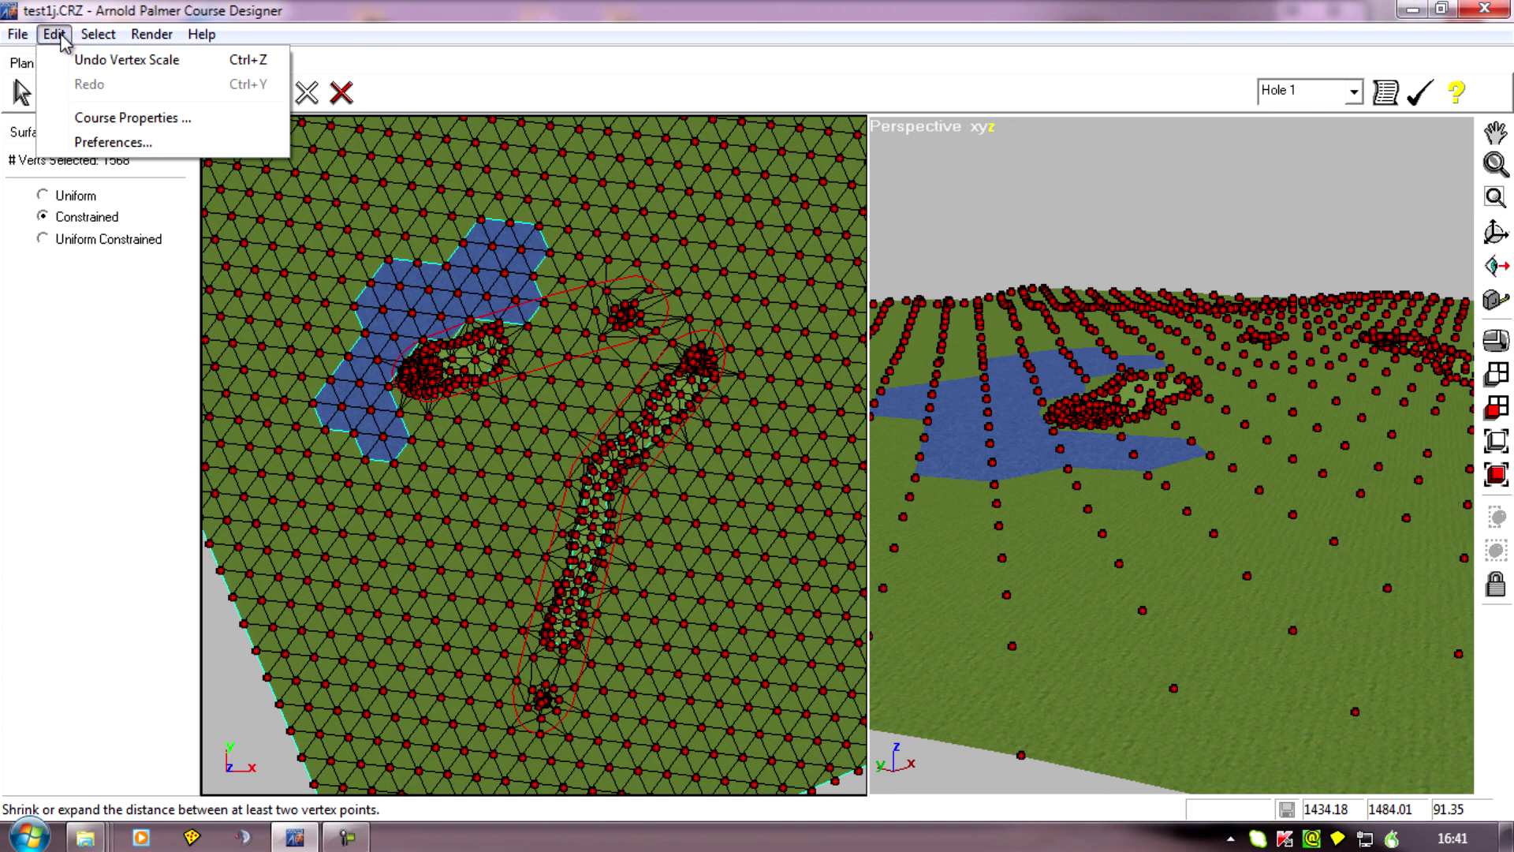
mouse_move(100, 35)
left_click(126, 85)
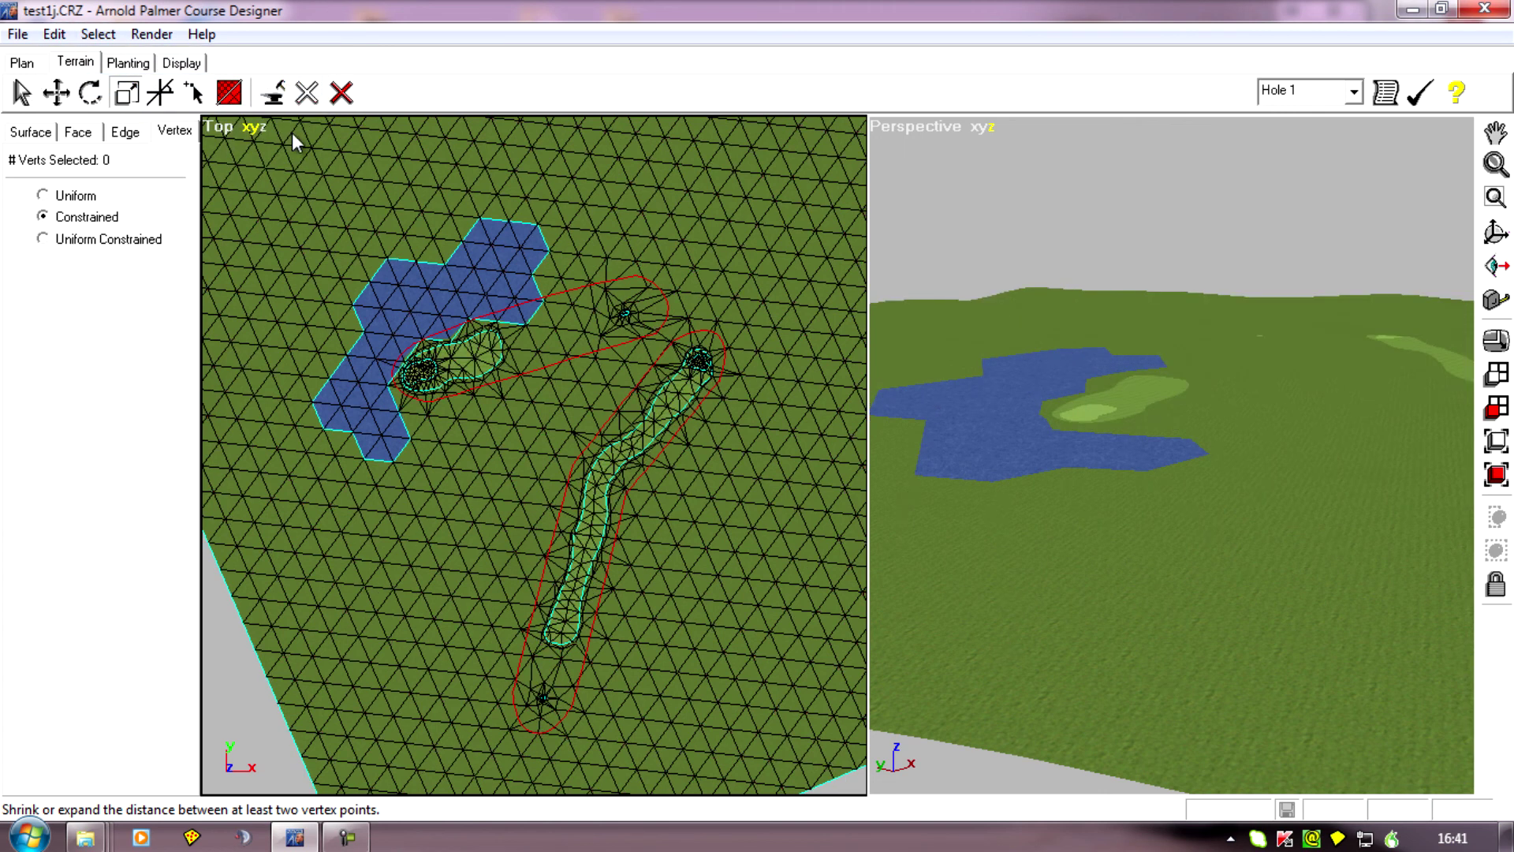
Examine the flattened terrain around the water and the fairways in the perspective view.
middle_click_drag(1169, 687, 1139, 410)
scroll(1144, 411, "up", 2)
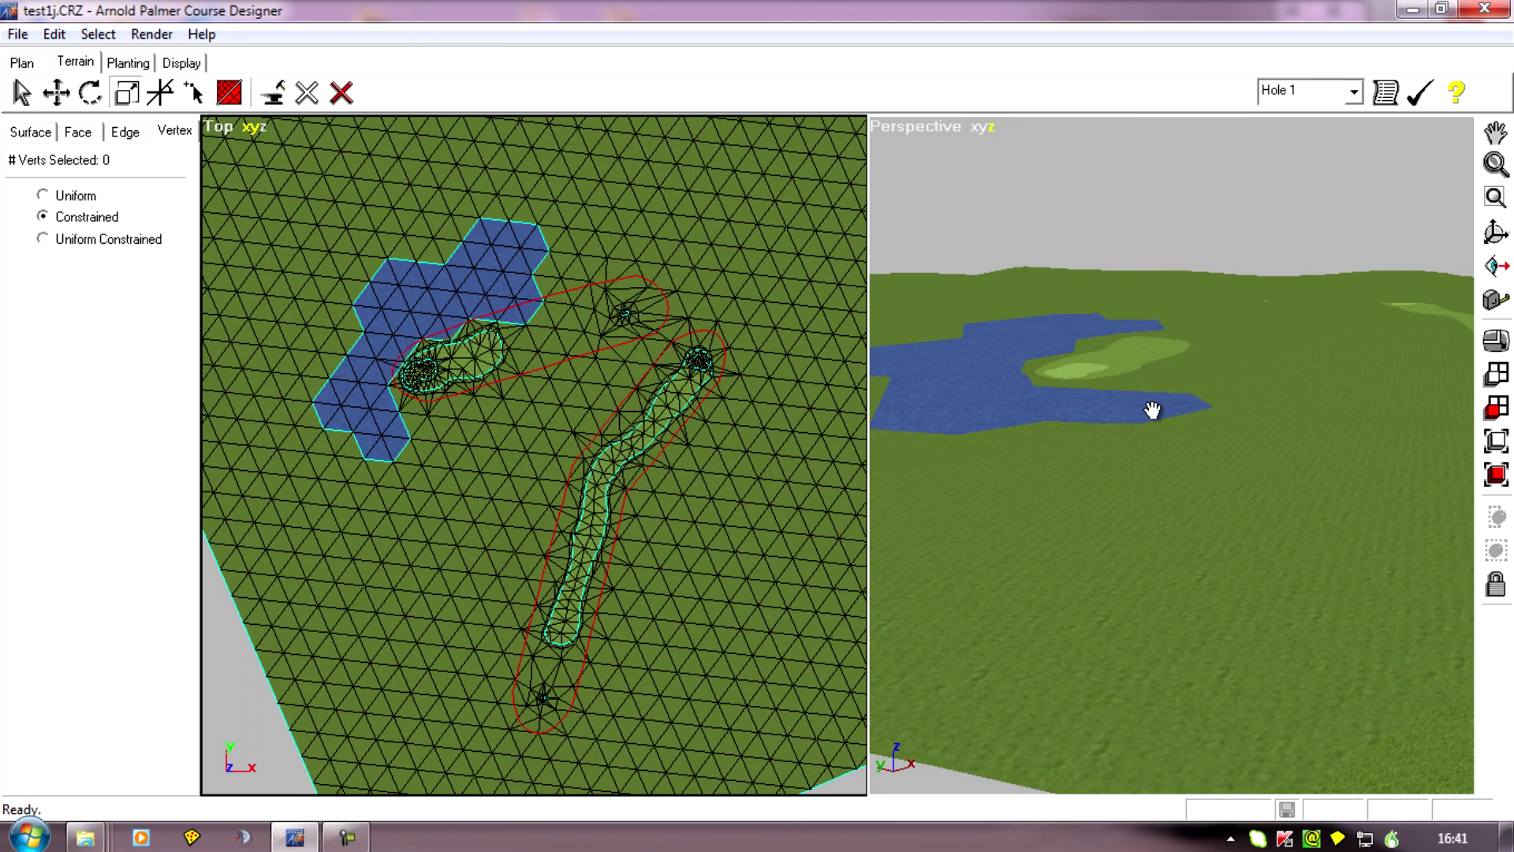
middle_click_drag(971, 566, 1016, 393)
right_click_drag(1015, 393, 1002, 319)
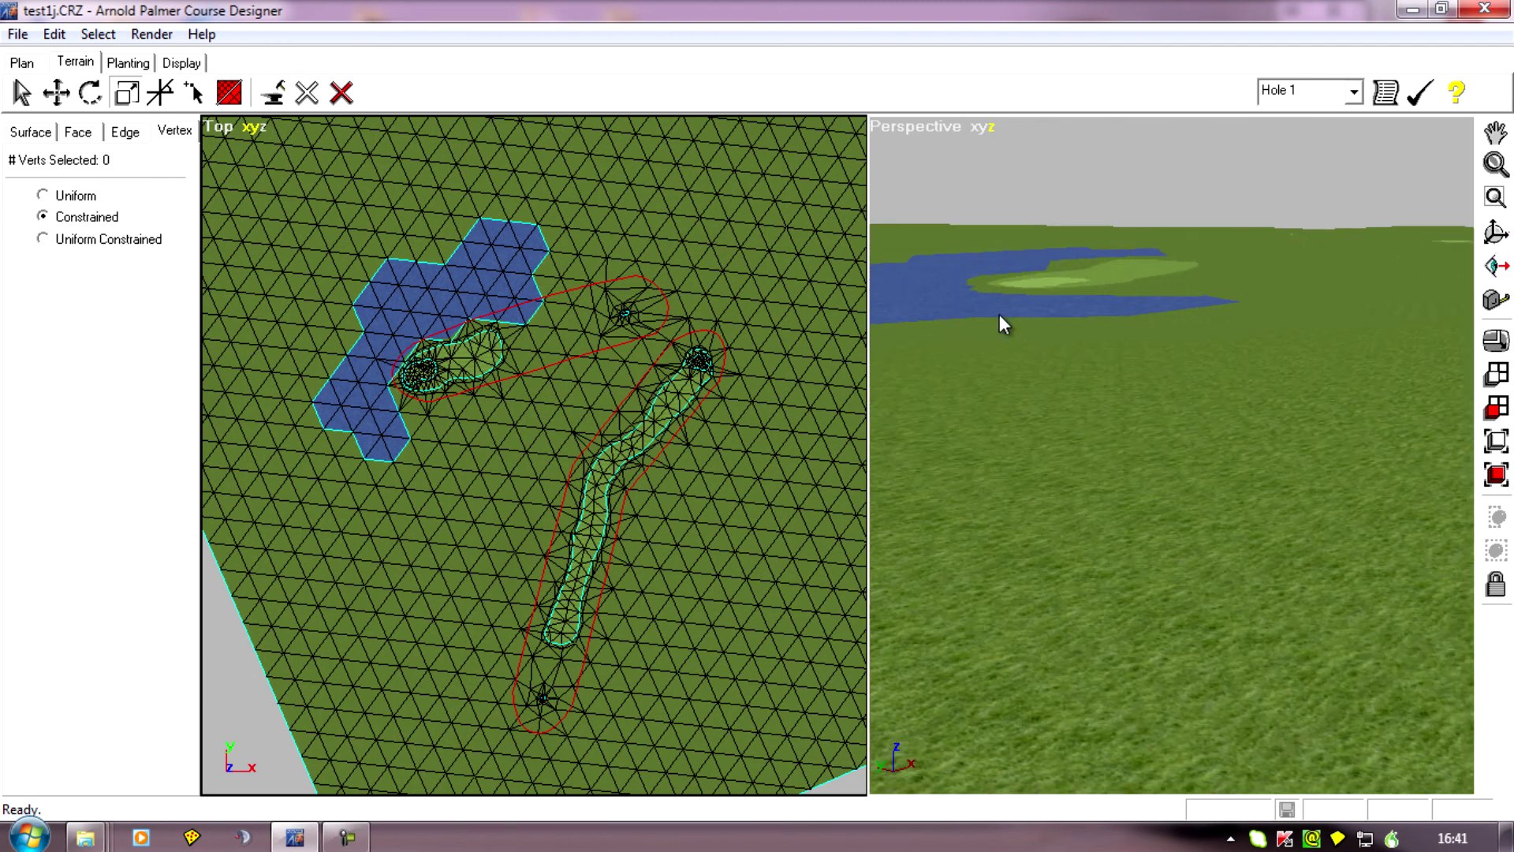
right_click_drag(926, 506, 1021, 558)
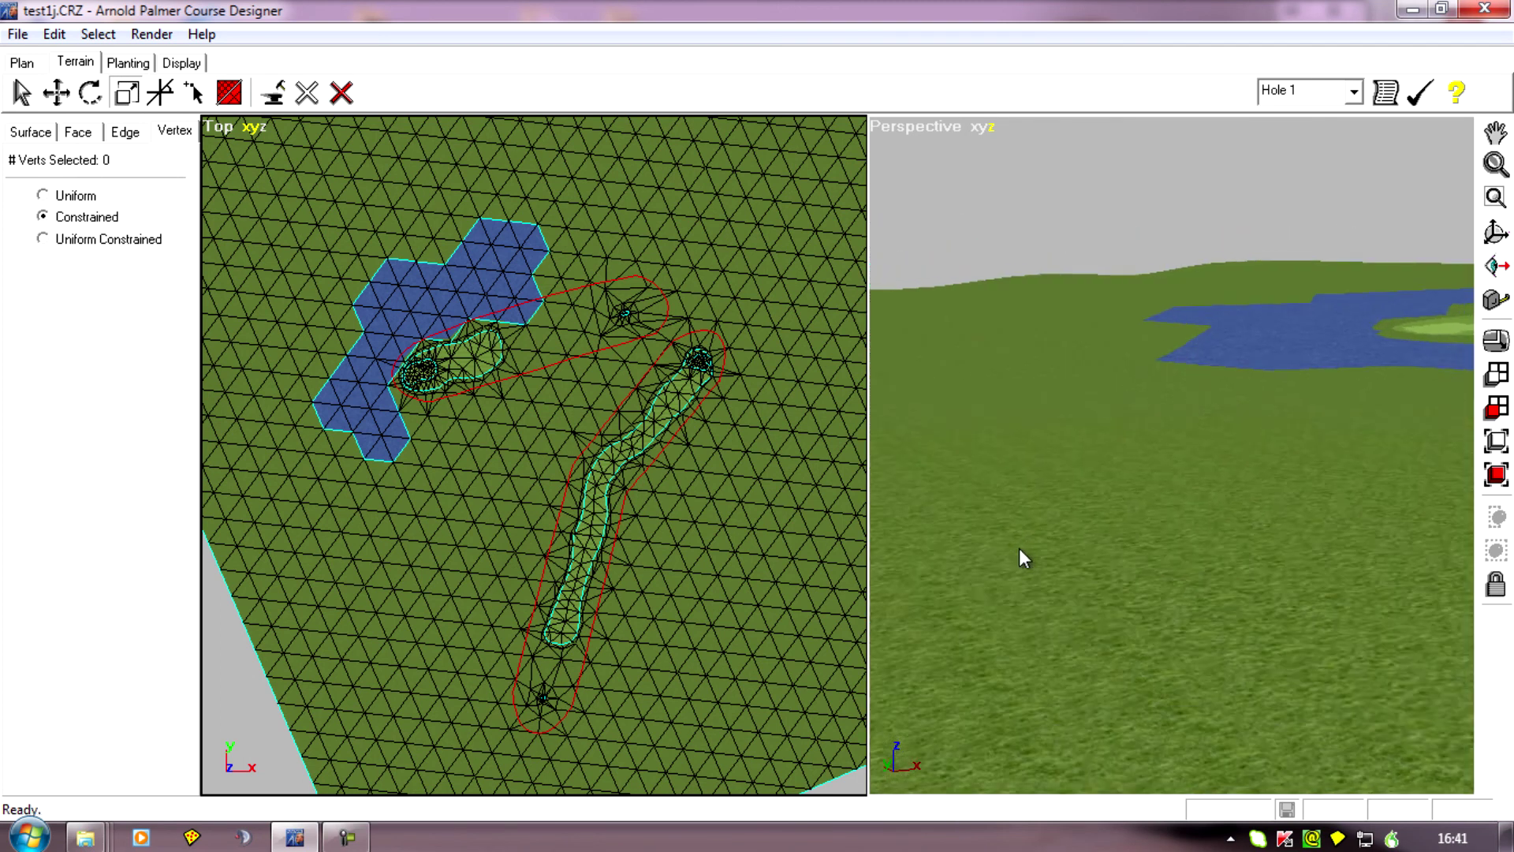
right_click_drag(1018, 499, 1239, 500)
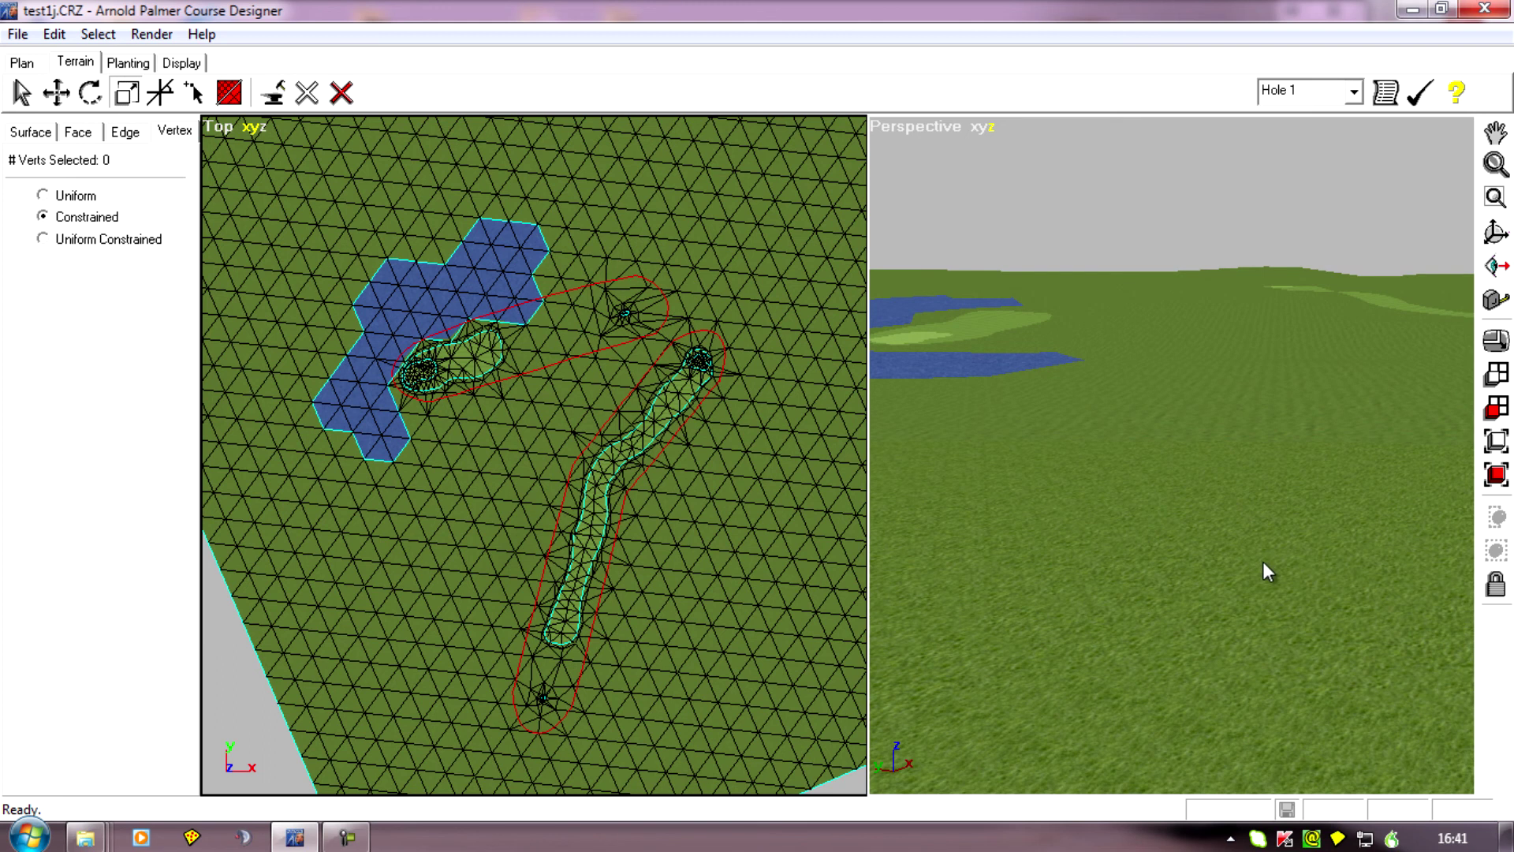
right_click_drag(1267, 562, 1215, 569)
right_click_drag(1171, 391, 1104, 652)
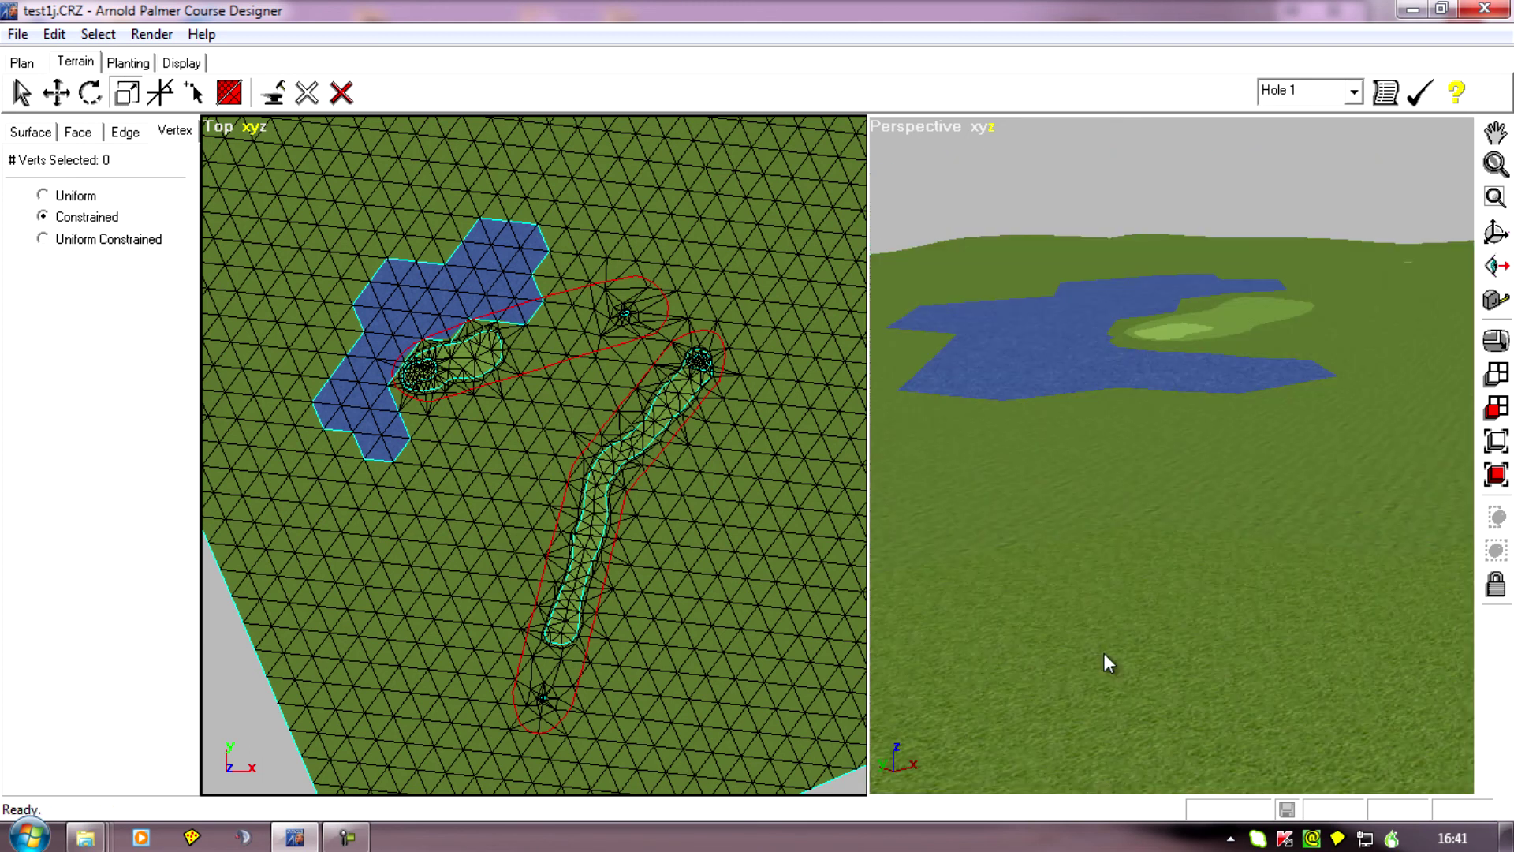
Undo the vertex deselection, the vertex scale and the selection of all vertices.
left_click(54, 34)
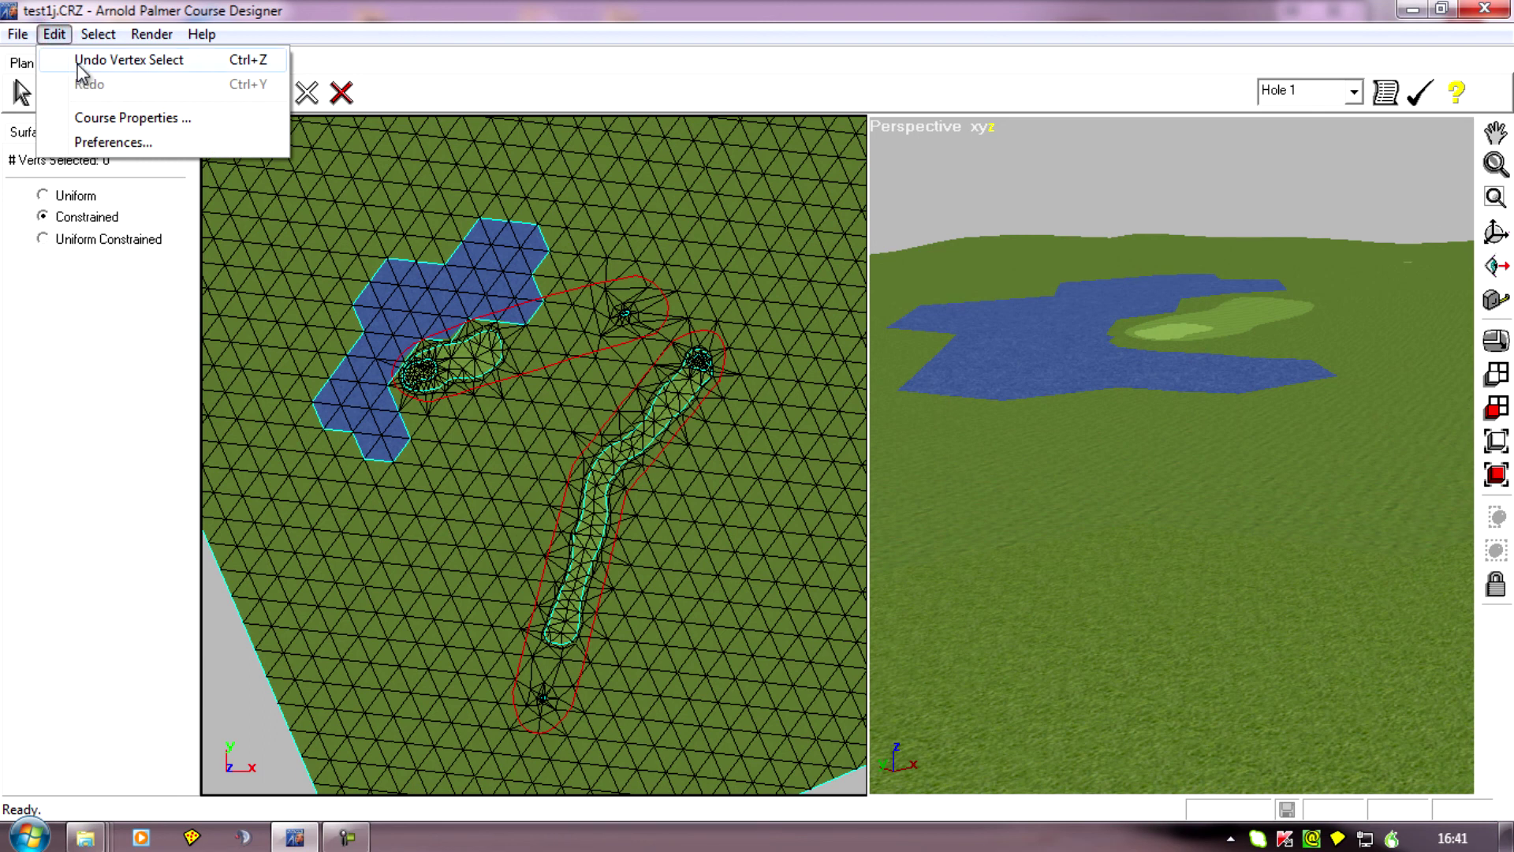
left_click(79, 63)
left_click(52, 33)
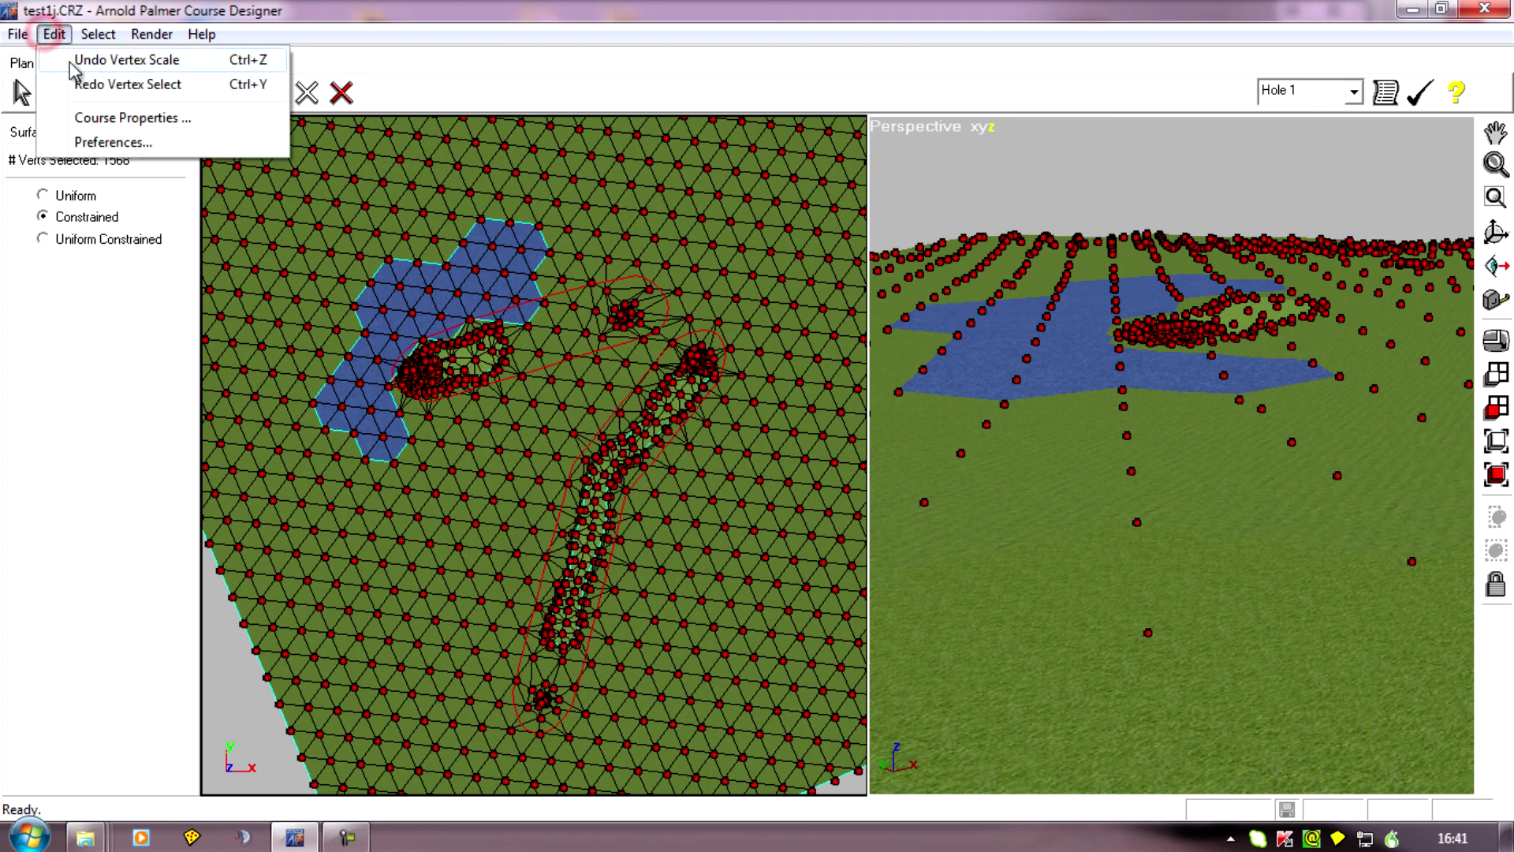
left_click(71, 61)
left_click(53, 34)
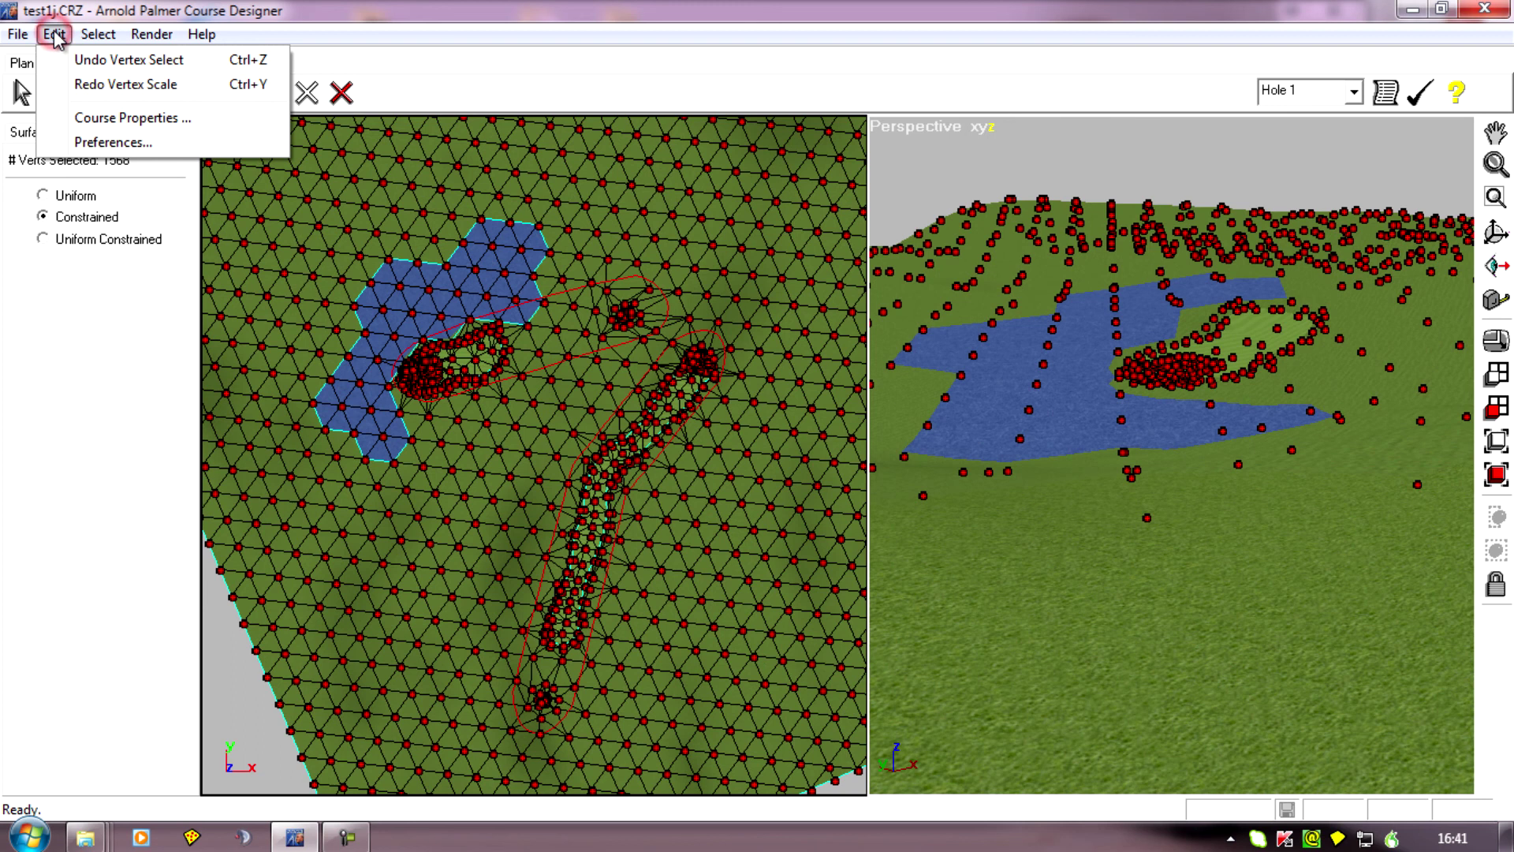
left_click(79, 60)
Examine the original hills, slopes and water around both holes in the perspective view.
left_click_drag(1064, 541, 1064, 541)
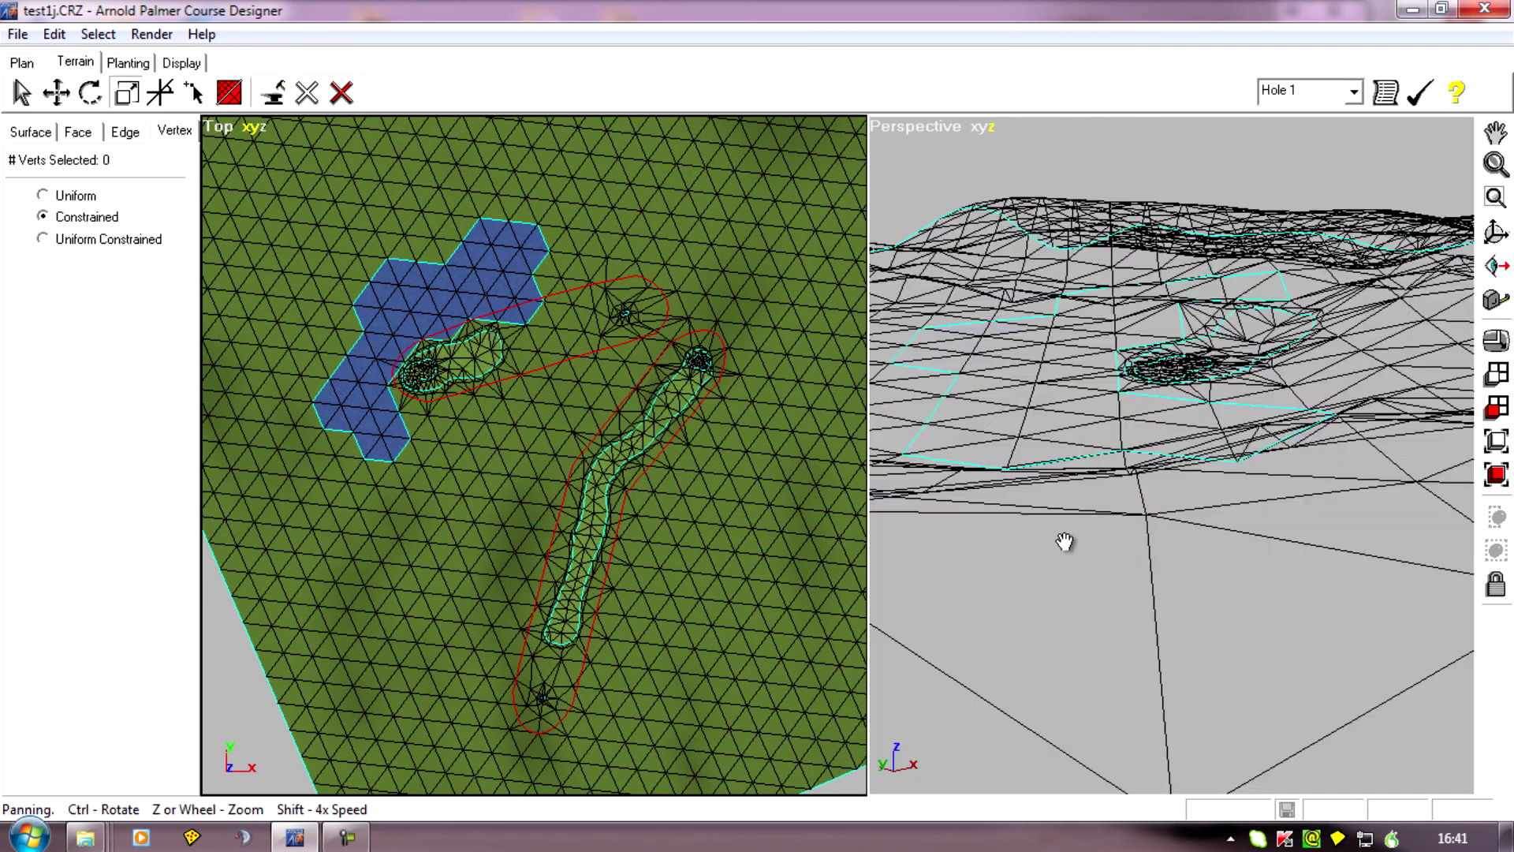
mouse_move(1065, 541)
middle_mouse_down()
mouse_move(1033, 274)
mouse_move(1051, 218)
middle_mouse_up()
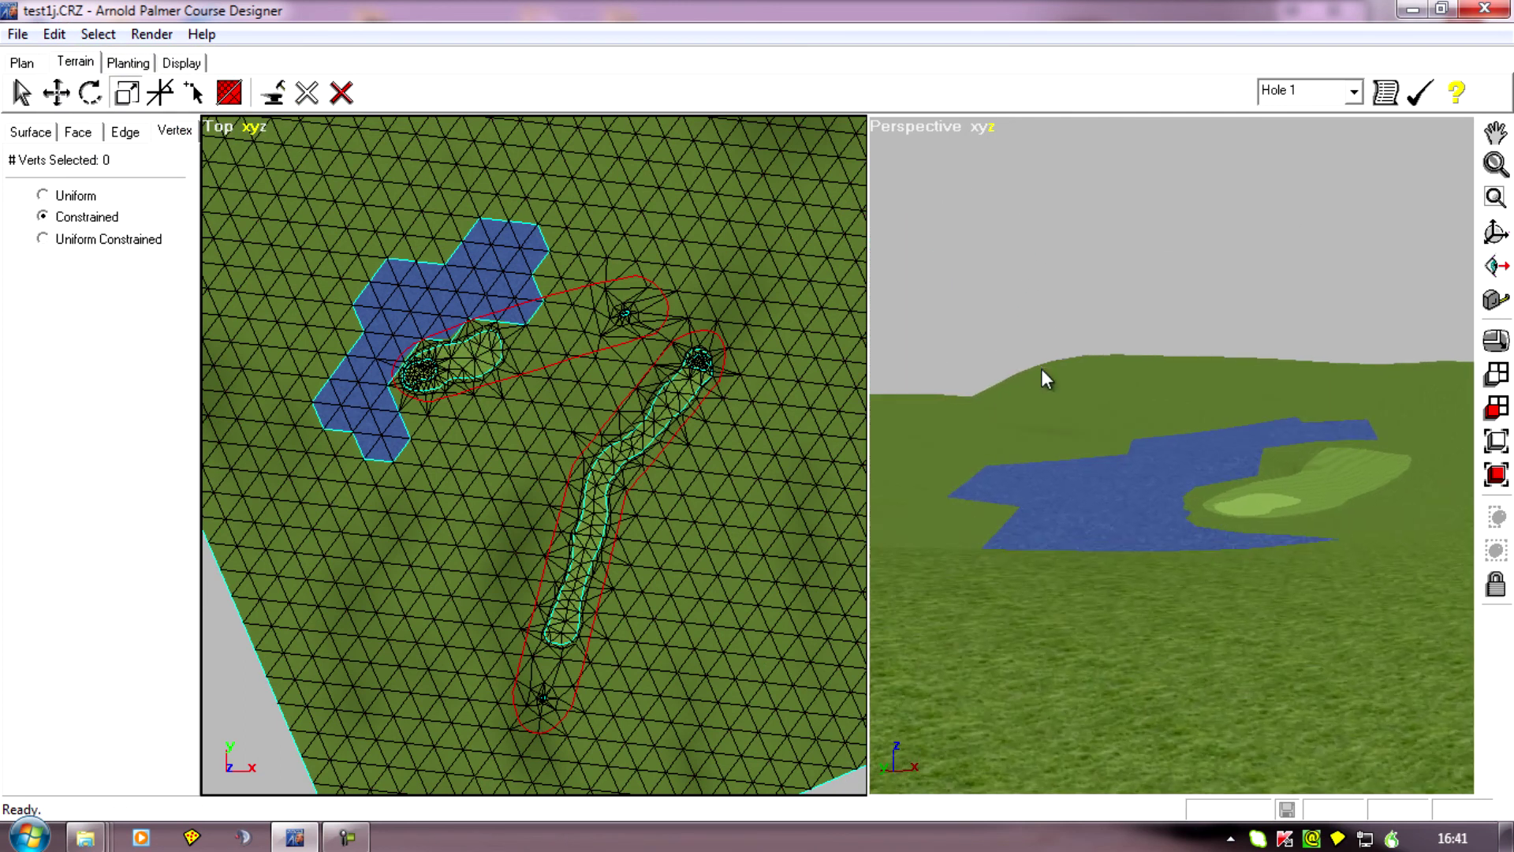
left_click_drag(957, 518, 1252, 694)
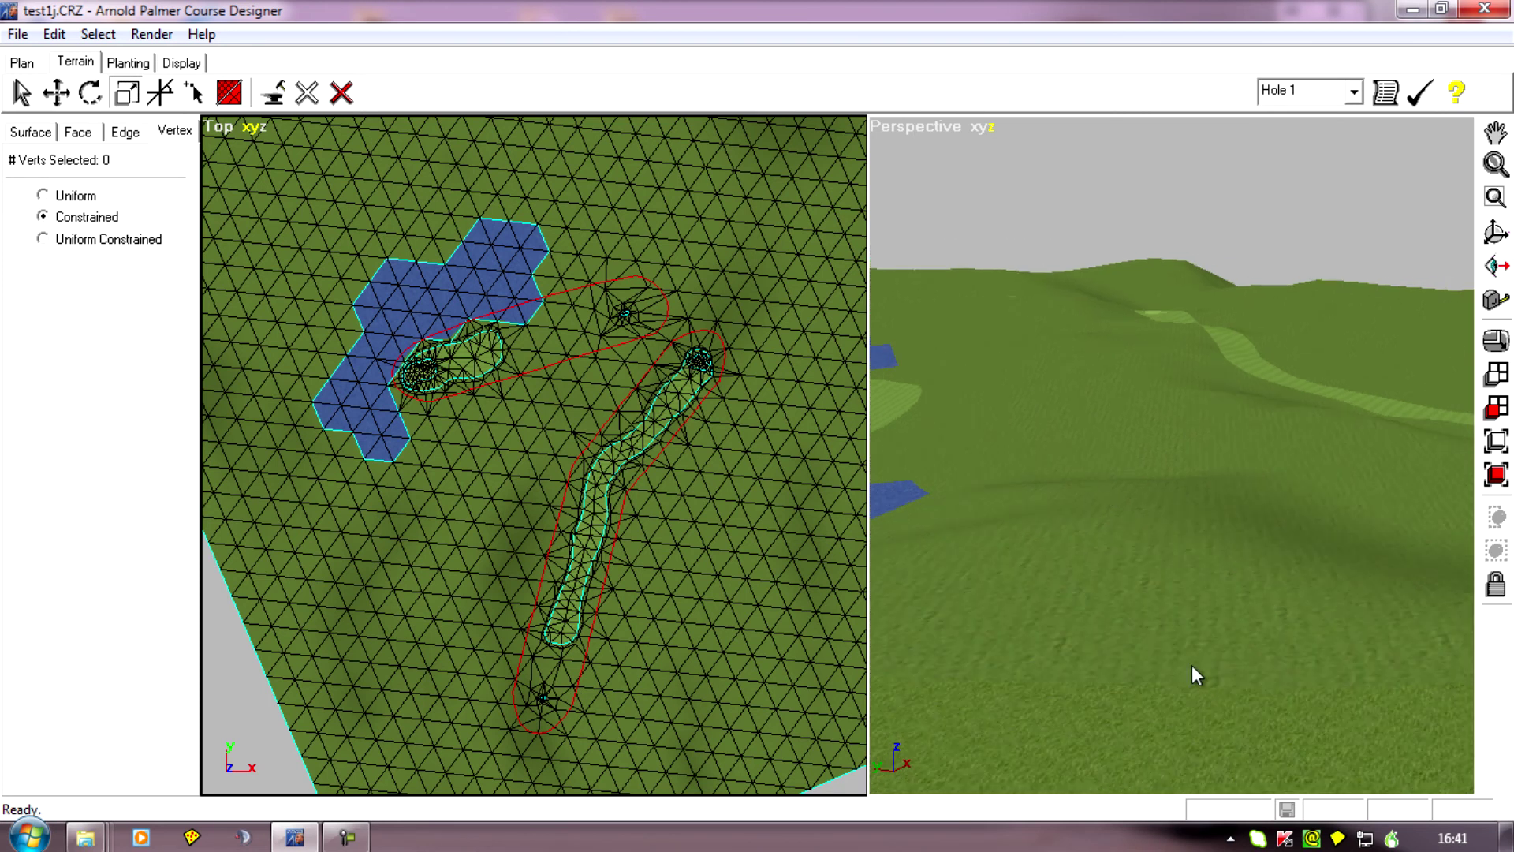
left_click_drag(1012, 363, 1105, 386)
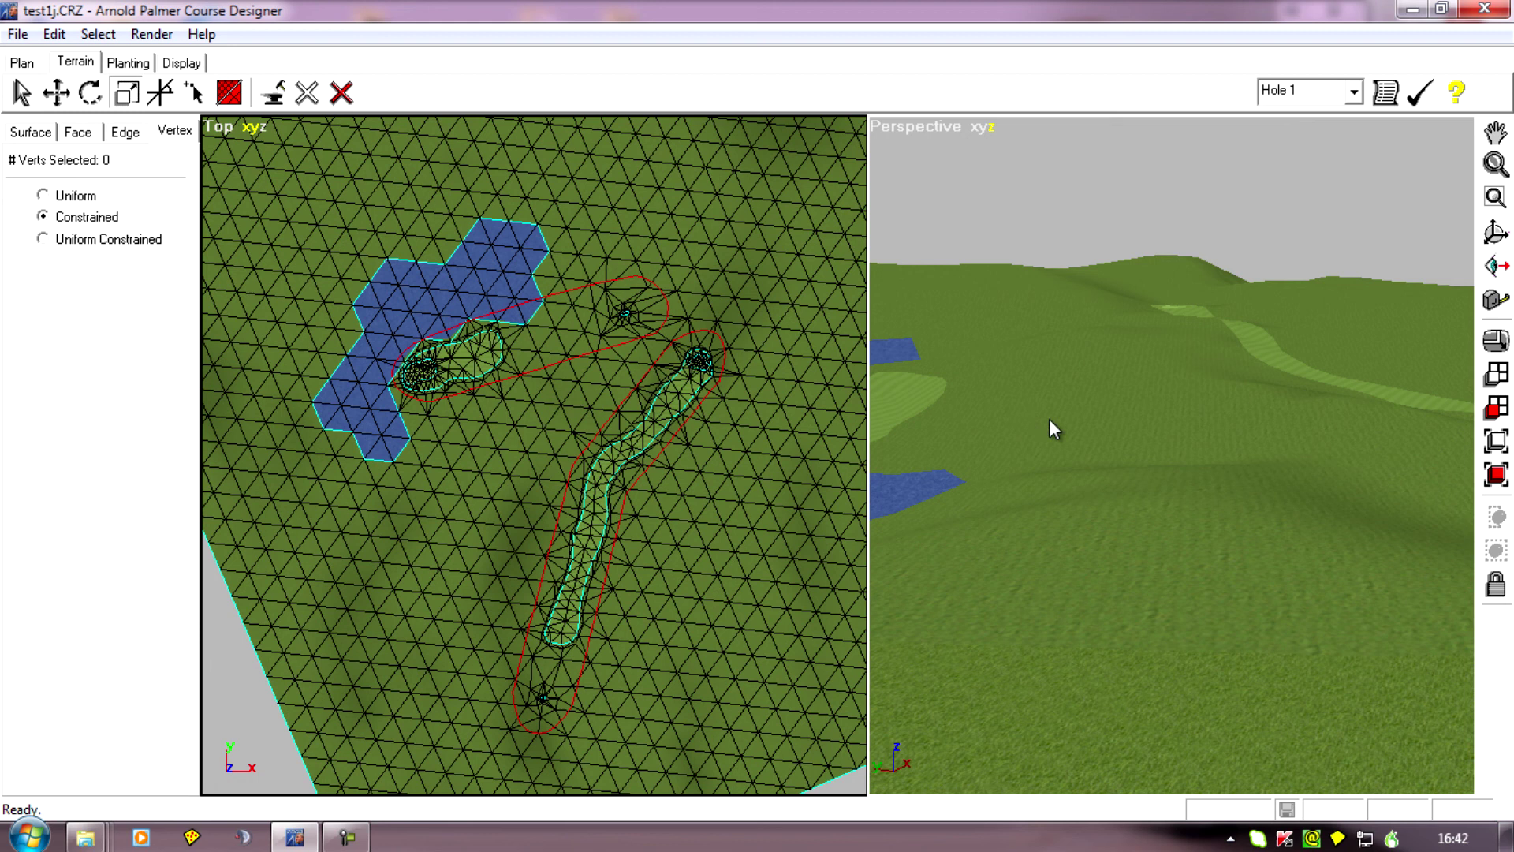
left_click_drag(1157, 408, 1178, 336)
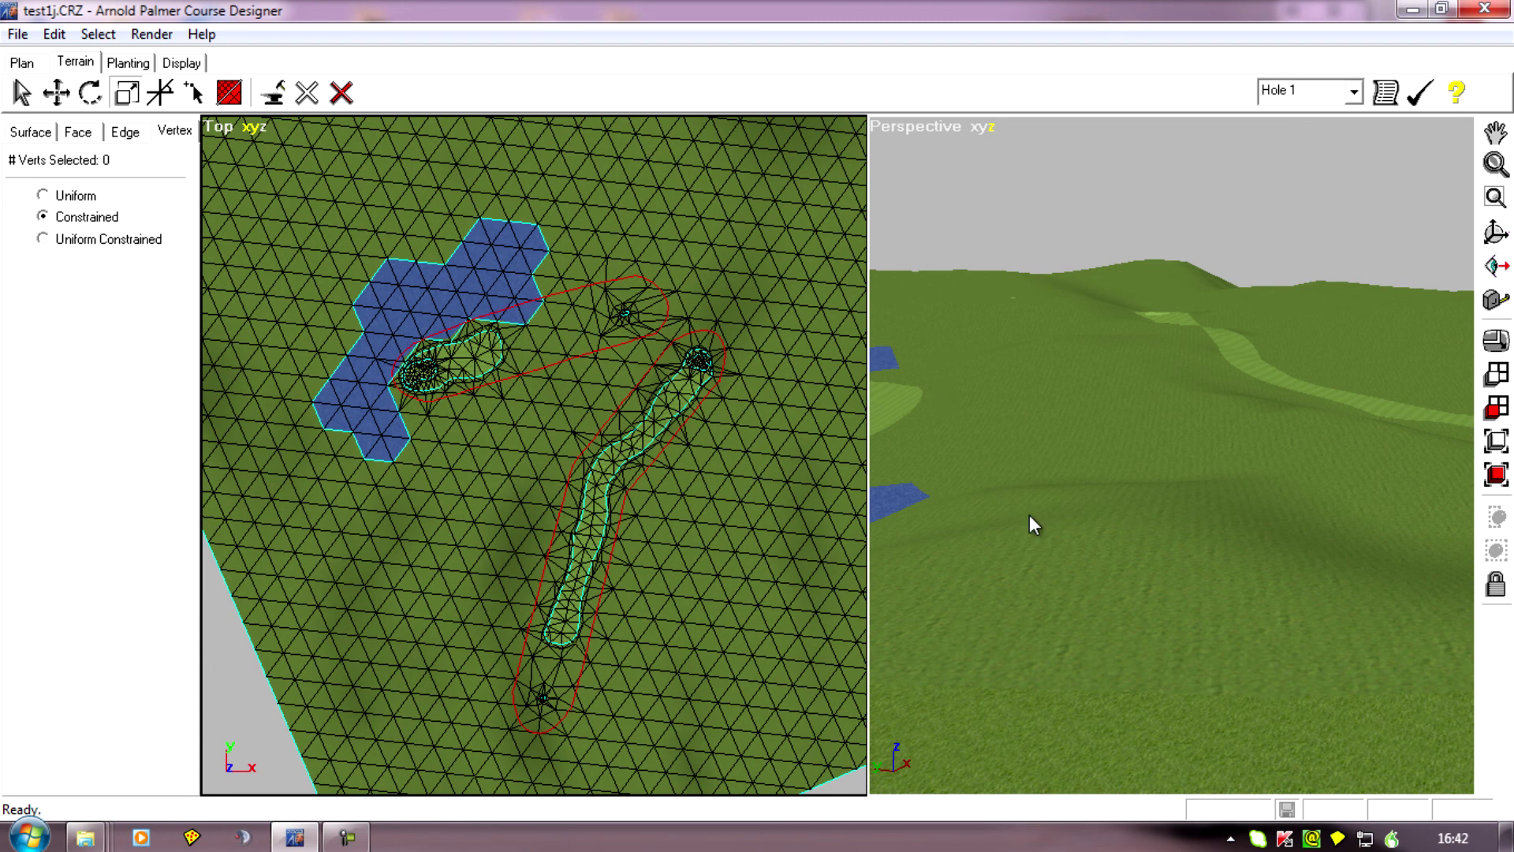
left_click_drag(1029, 515, 1236, 568)
left_click_drag(1369, 599, 1094, 622)
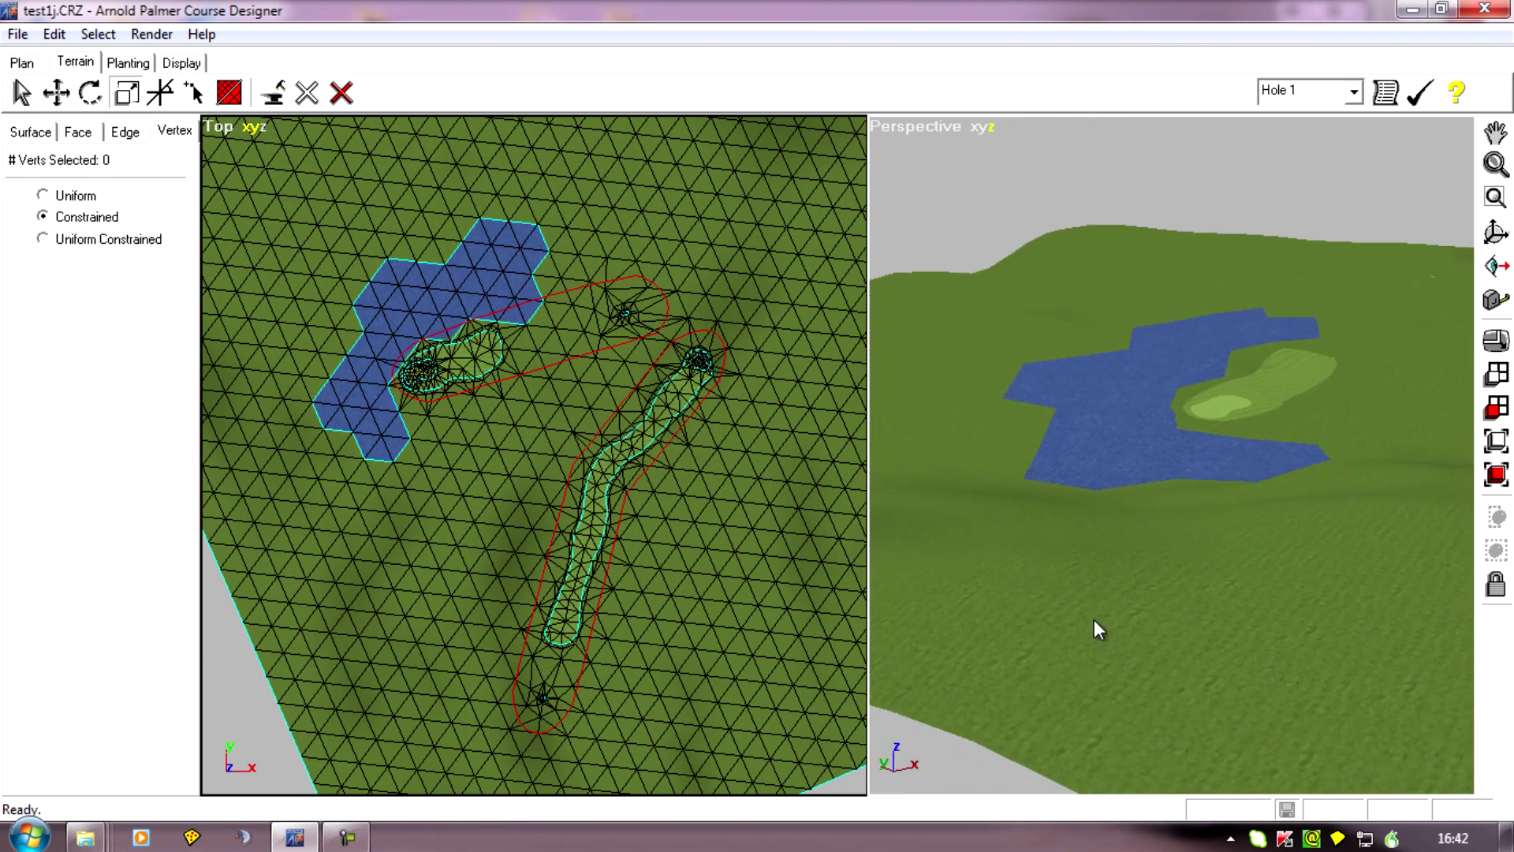
left_click_drag(1113, 707, 1256, 473)
left_click_drag(1129, 457, 1085, 560)
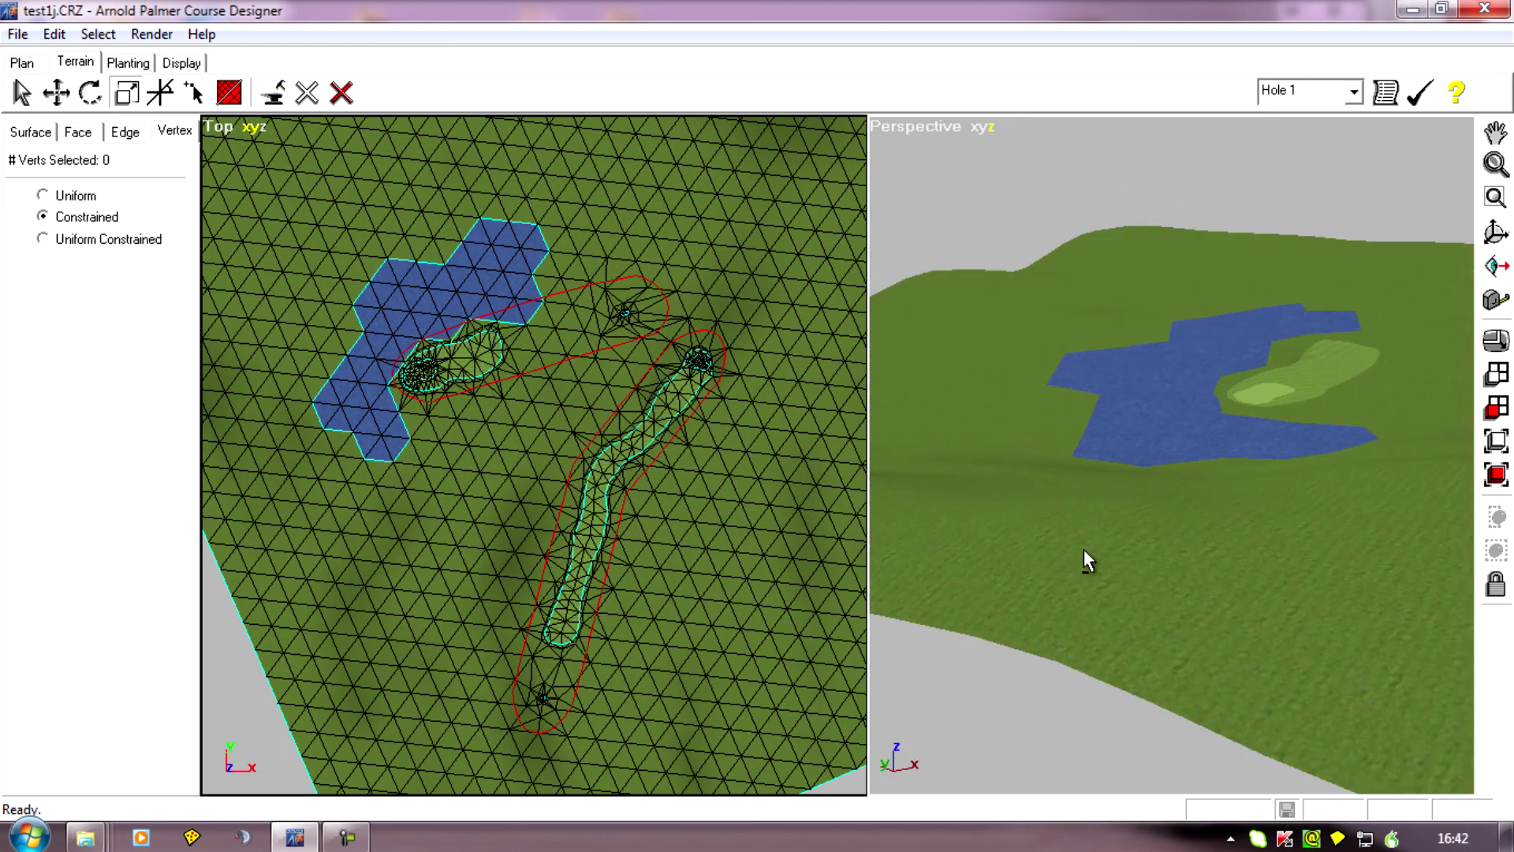
left_click_drag(1278, 395, 1227, 643)
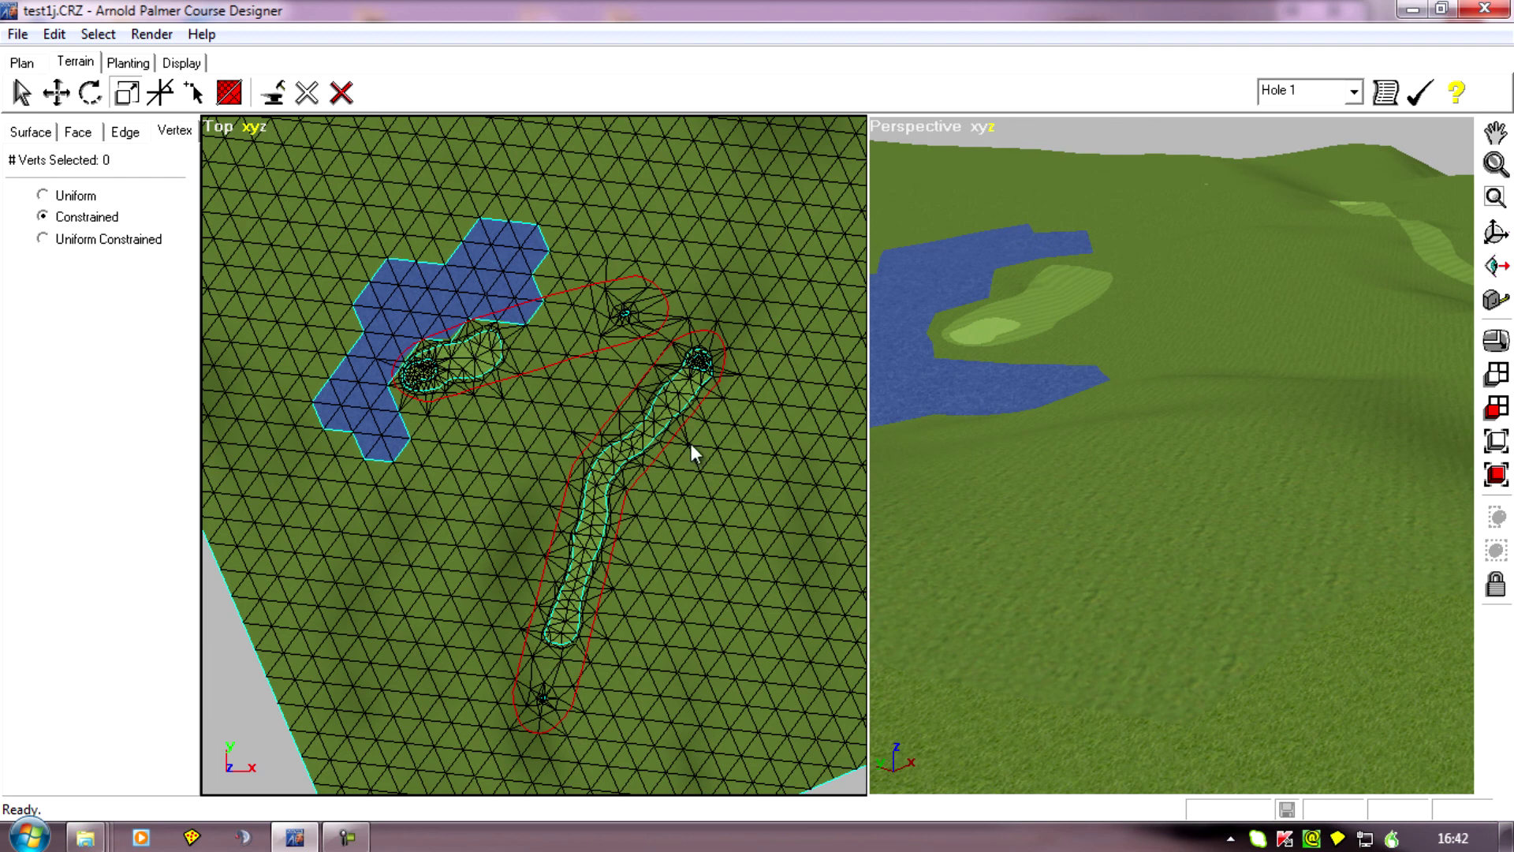
Inspect the layout of the water, the two holes and the surrounding terrain mesh in the top view.
left_click_drag(680, 400, 649, 471)
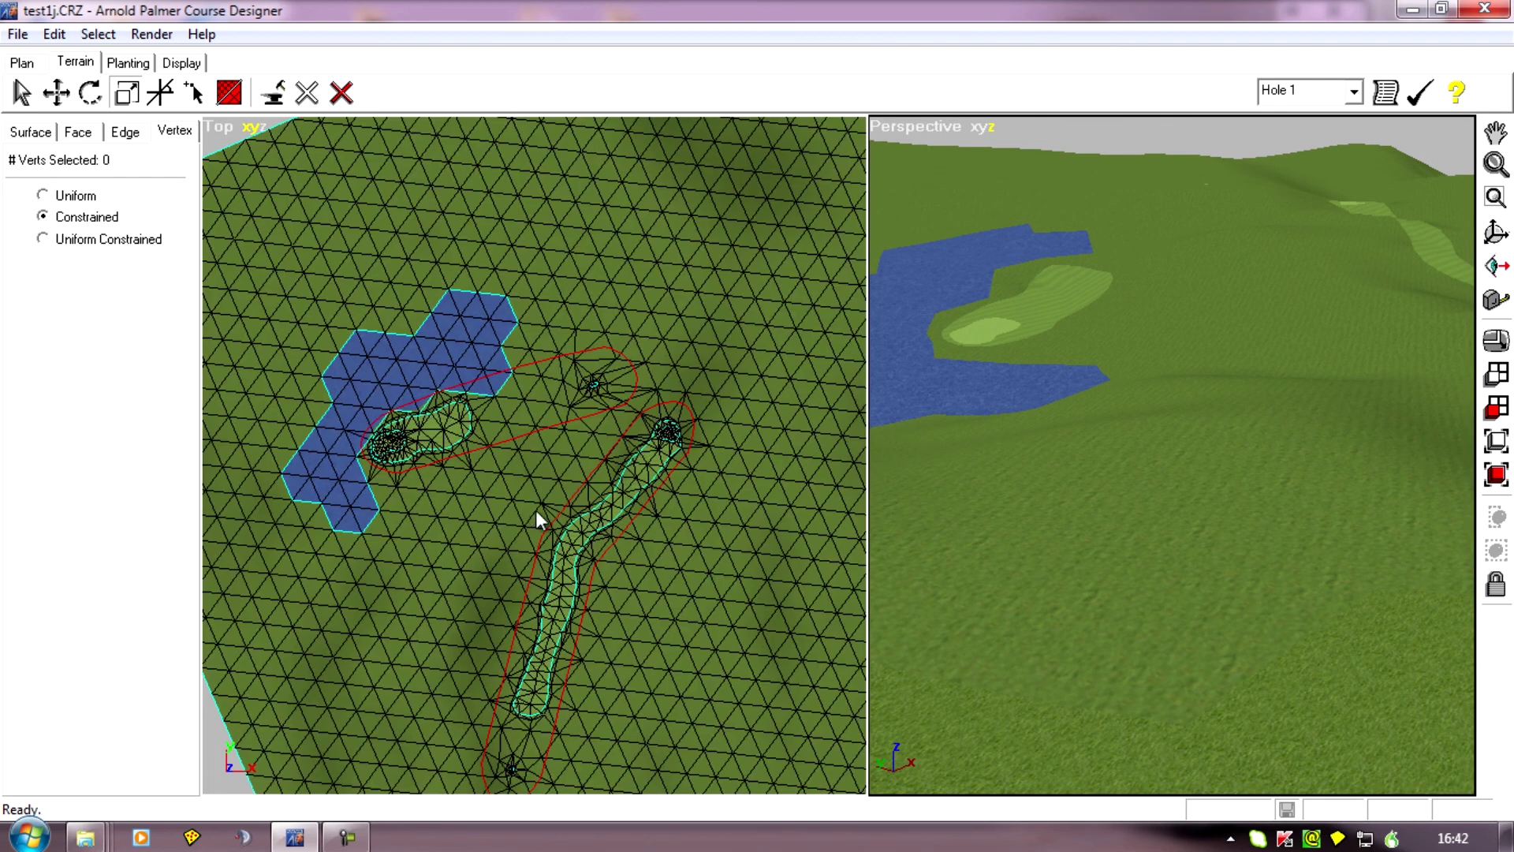
left_click_drag(565, 652, 625, 587)
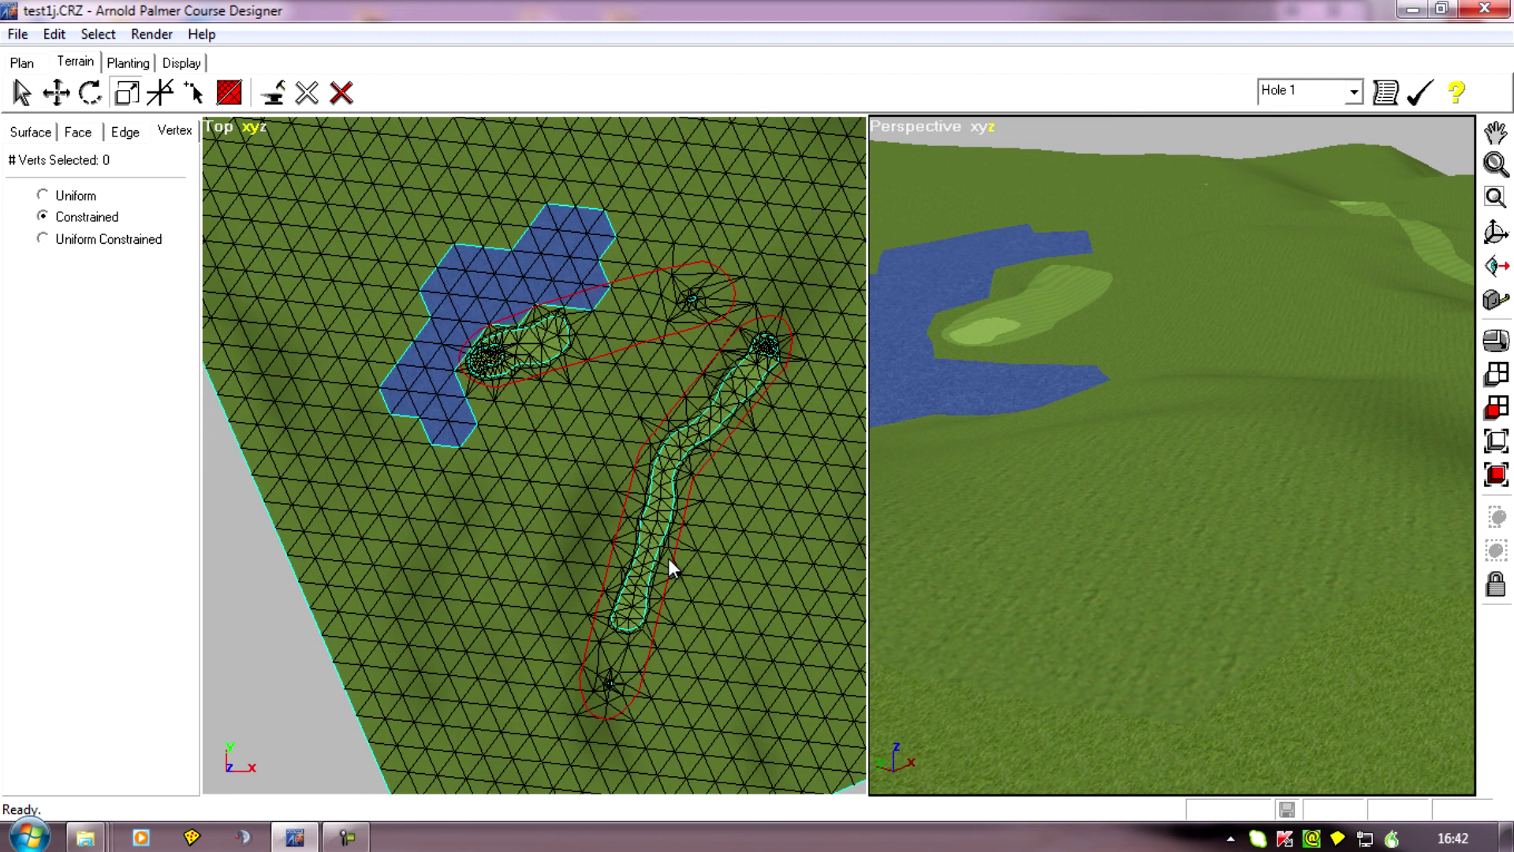
left_click_drag(712, 519, 711, 546)
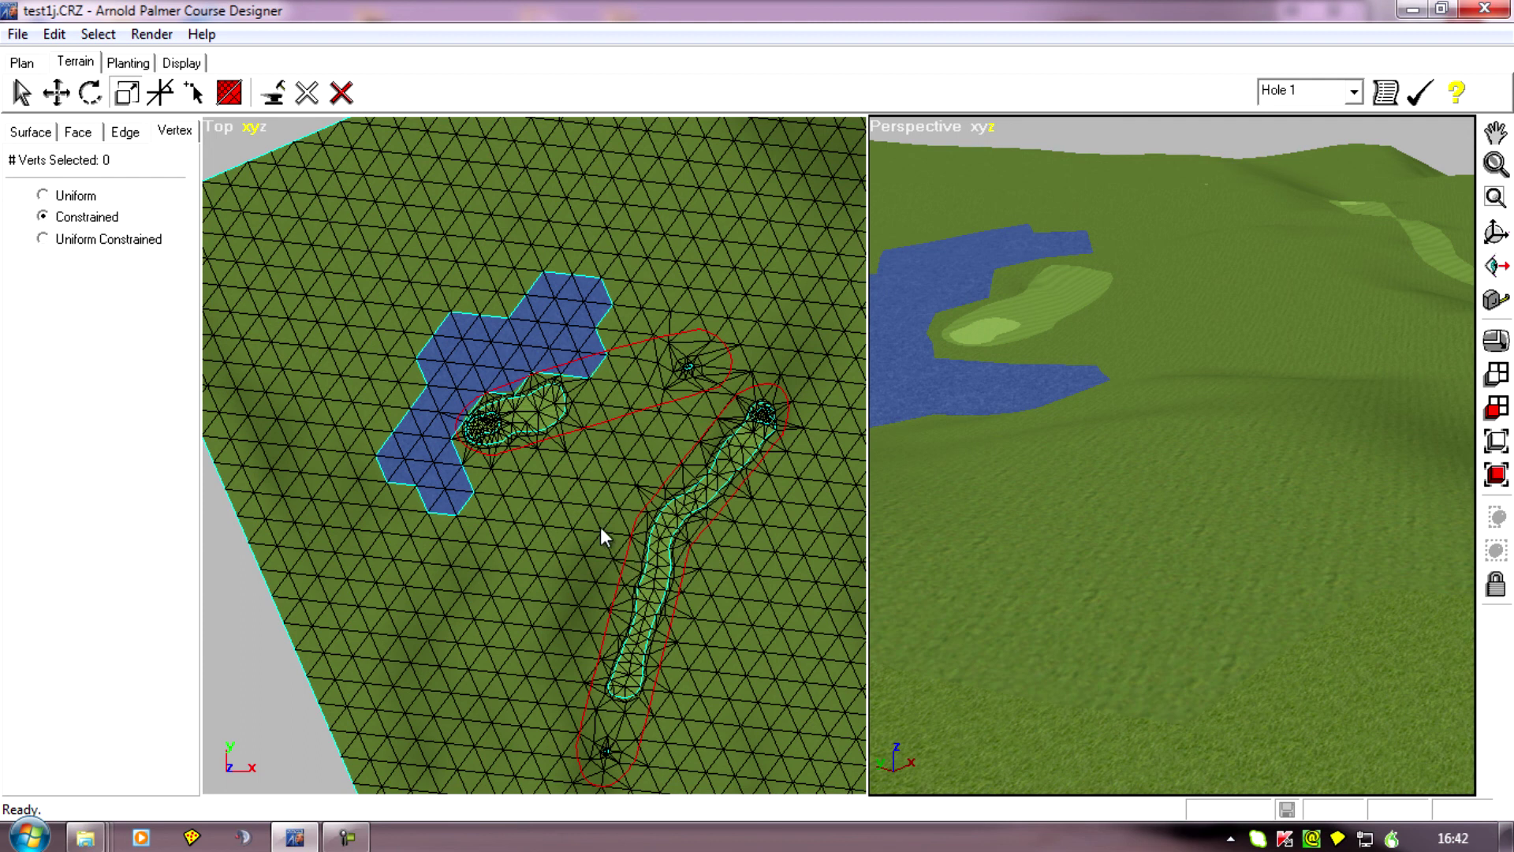
left_click_drag(574, 555, 533, 551)
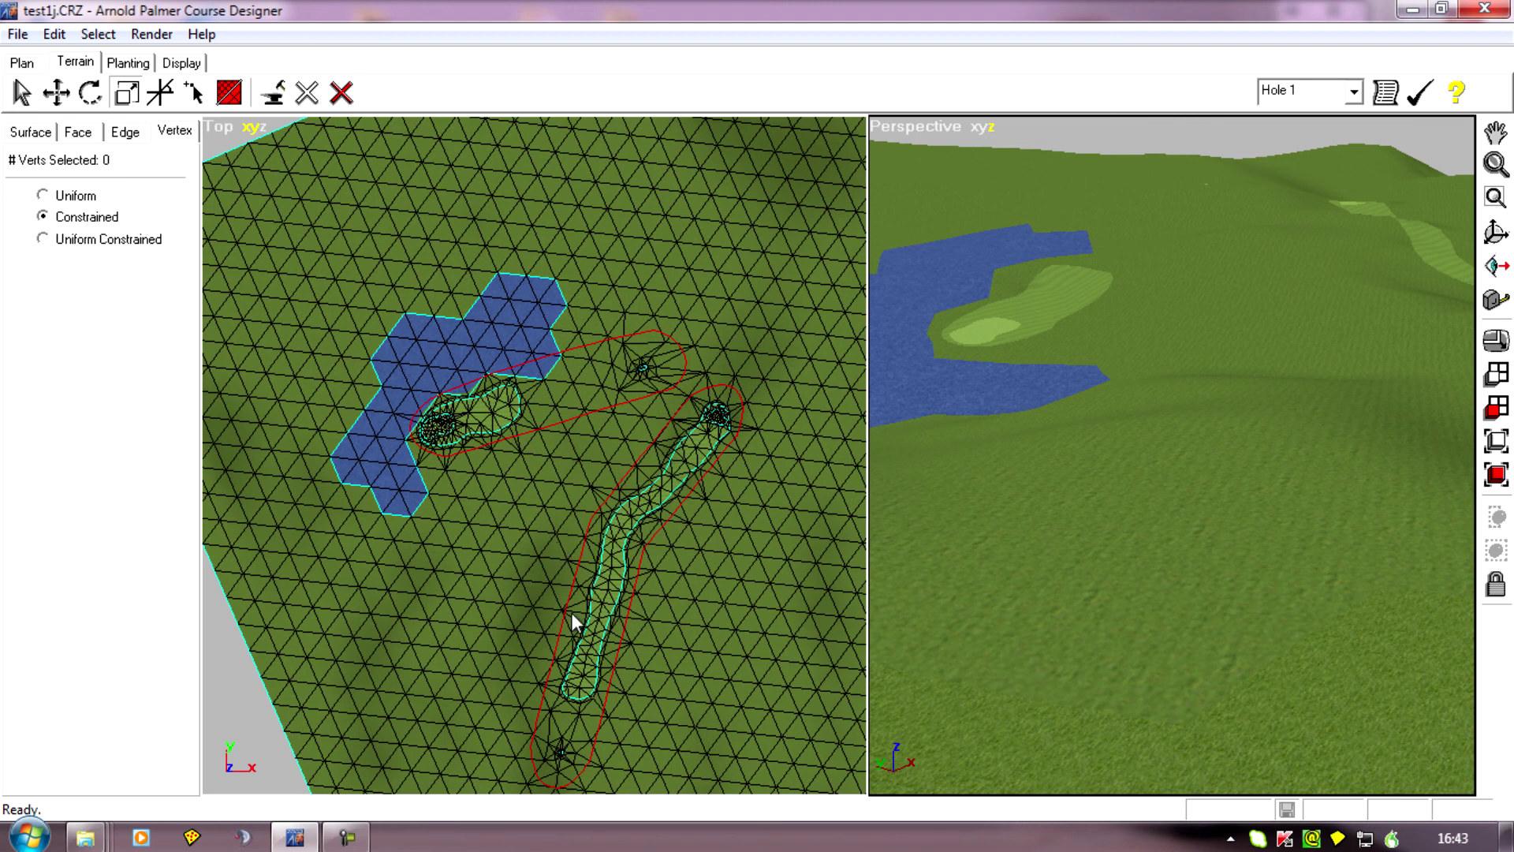
middle_click_drag(699, 615, 748, 538)
scroll(744, 538, "up", 3)
middle_click_drag(634, 436, 541, 504)
scroll(541, 504, "down", 6)
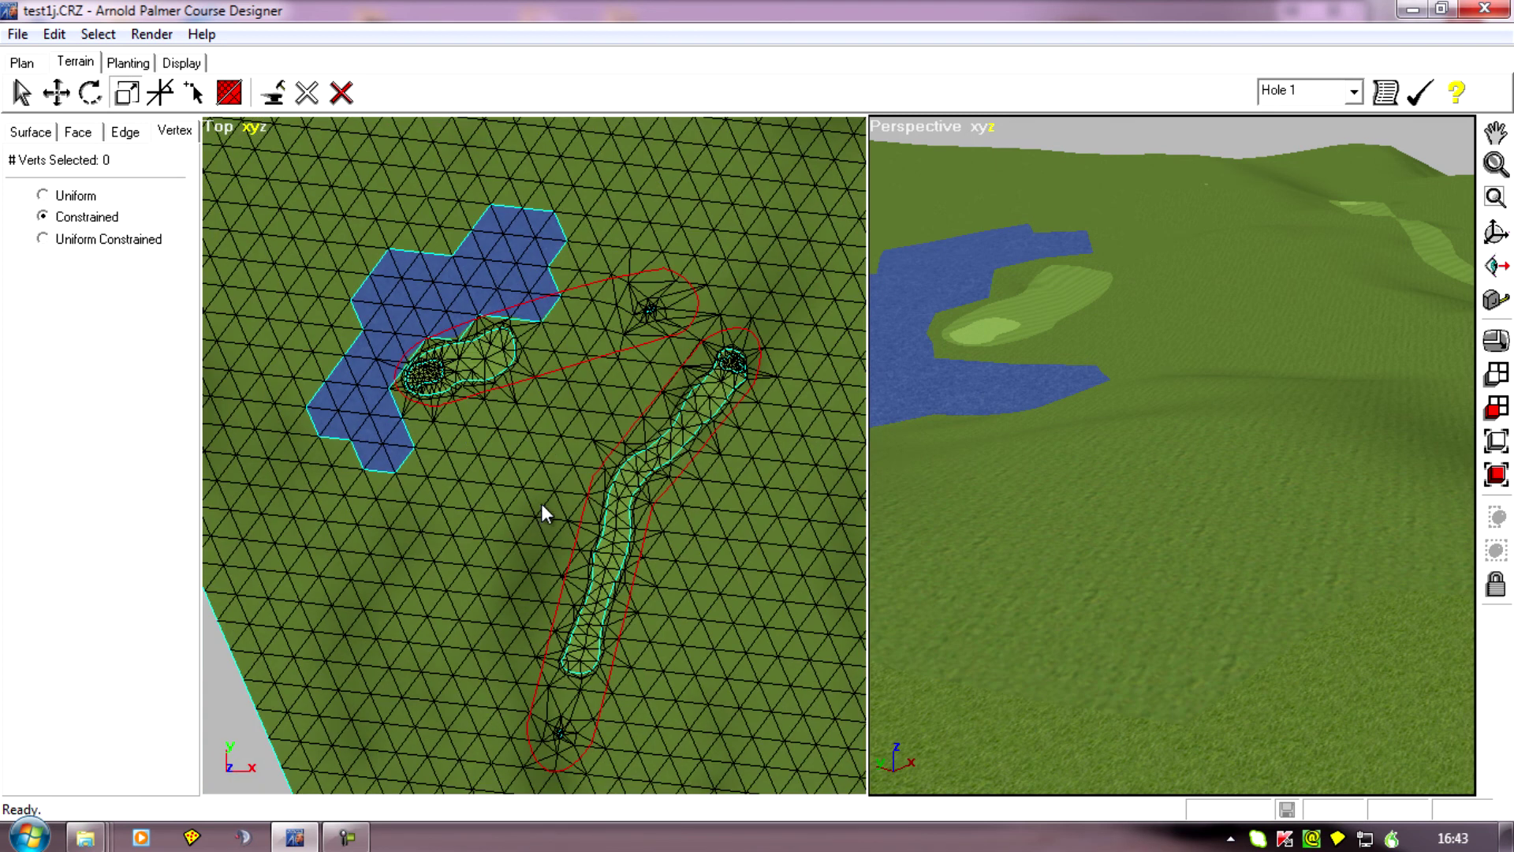
middle_click_drag(635, 460, 624, 525)
left_click_drag(624, 524, 624, 525, "ctrl")
scroll(501, 594, "up", 5)
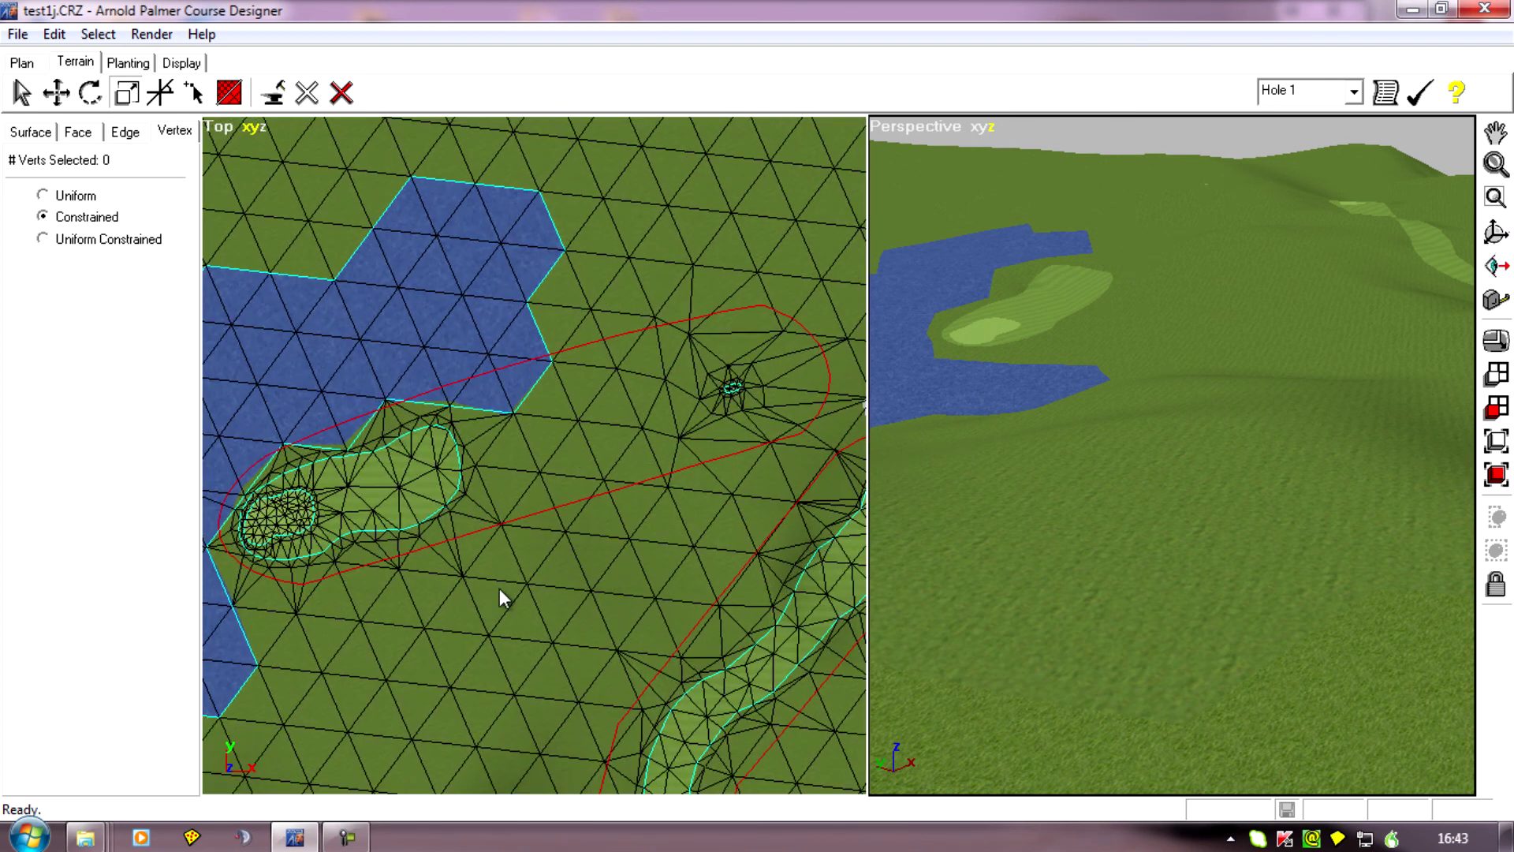
left_click_drag(500, 595, 615, 580)
middle_click_drag(784, 579, 631, 603)
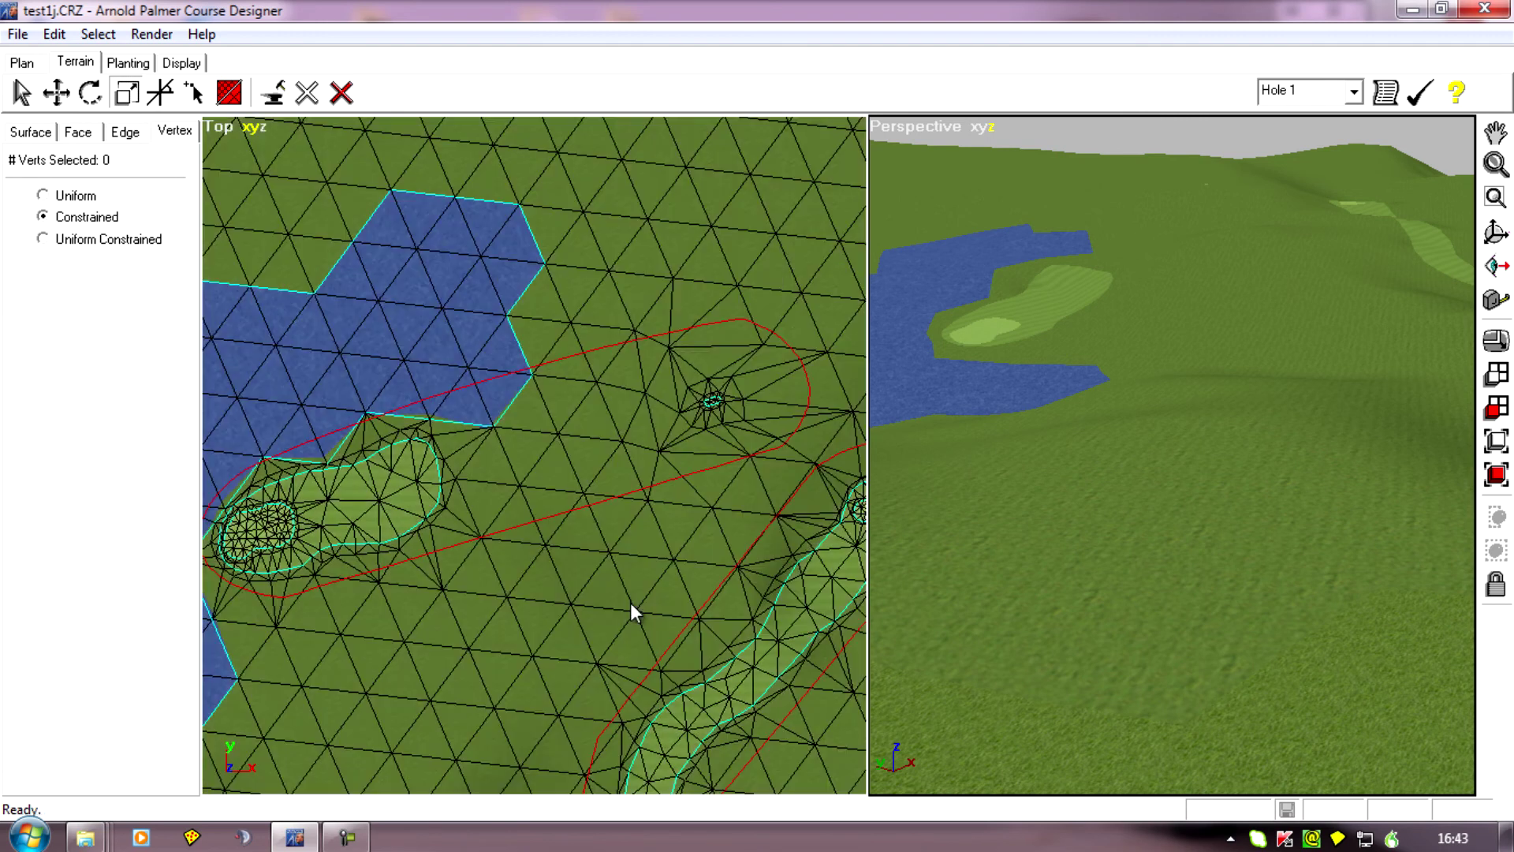
scroll(631, 602, "down", 4)
left_click_drag(623, 575, 664, 546)
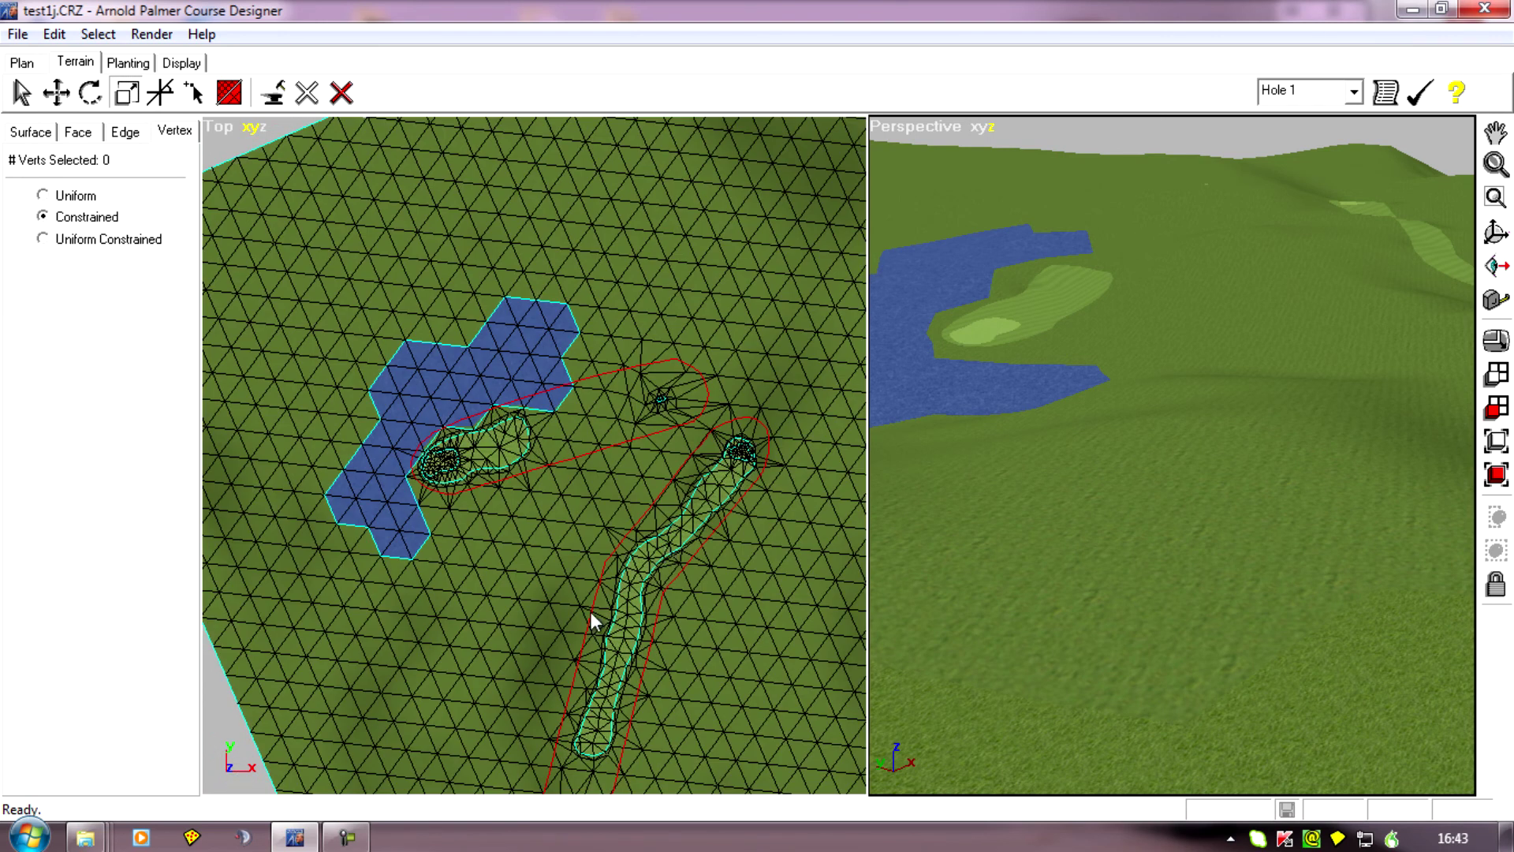
left_click_drag(592, 616, 601, 582)
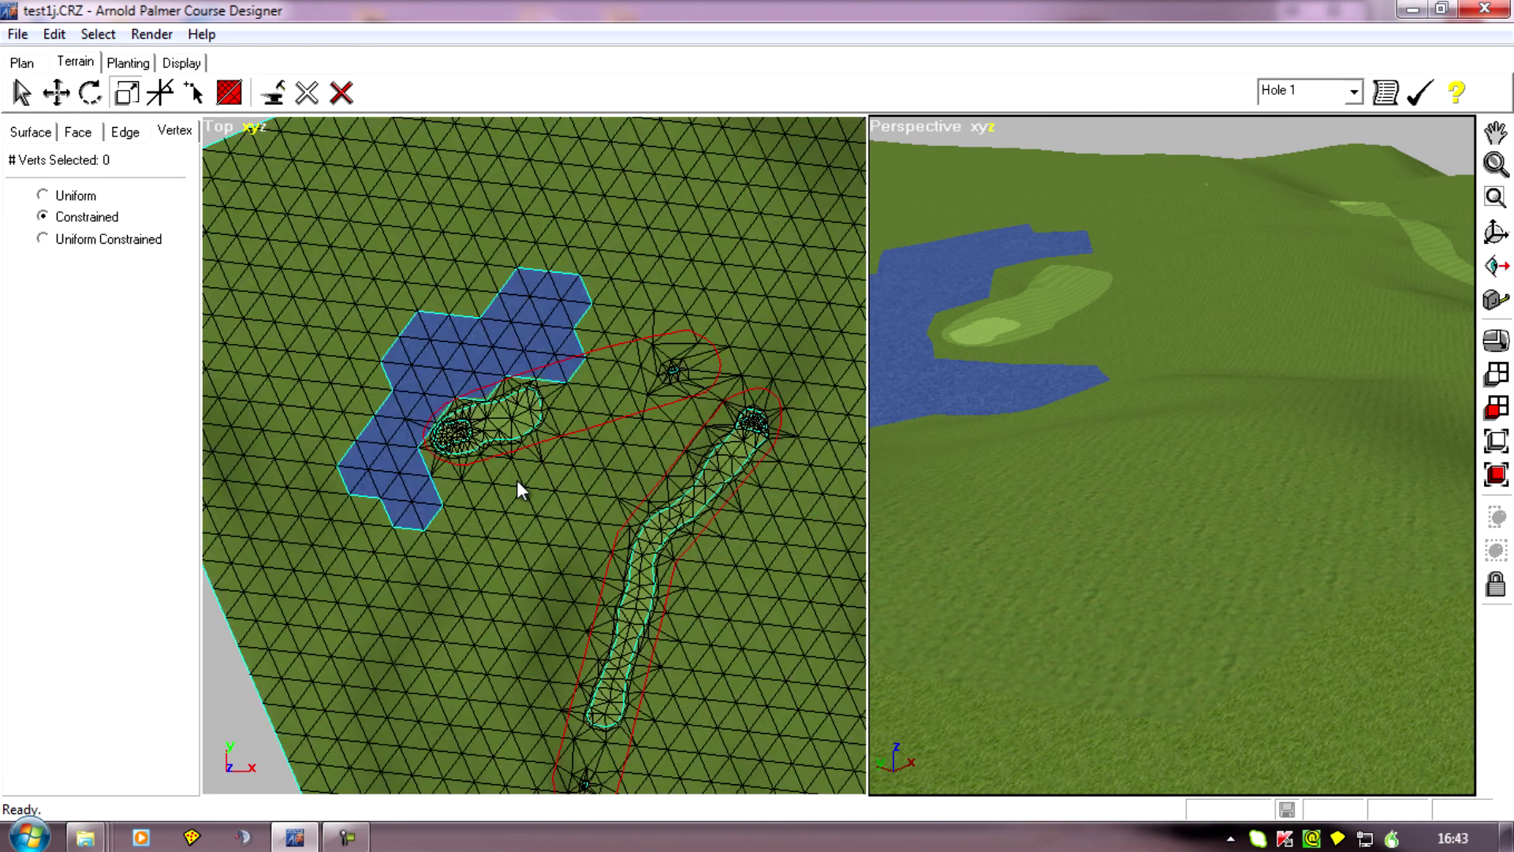
scroll(517, 480, "up", 5)
left_click_drag(402, 452, 514, 538)
scroll(513, 538, "up", 3)
scroll(514, 538, "down", 4)
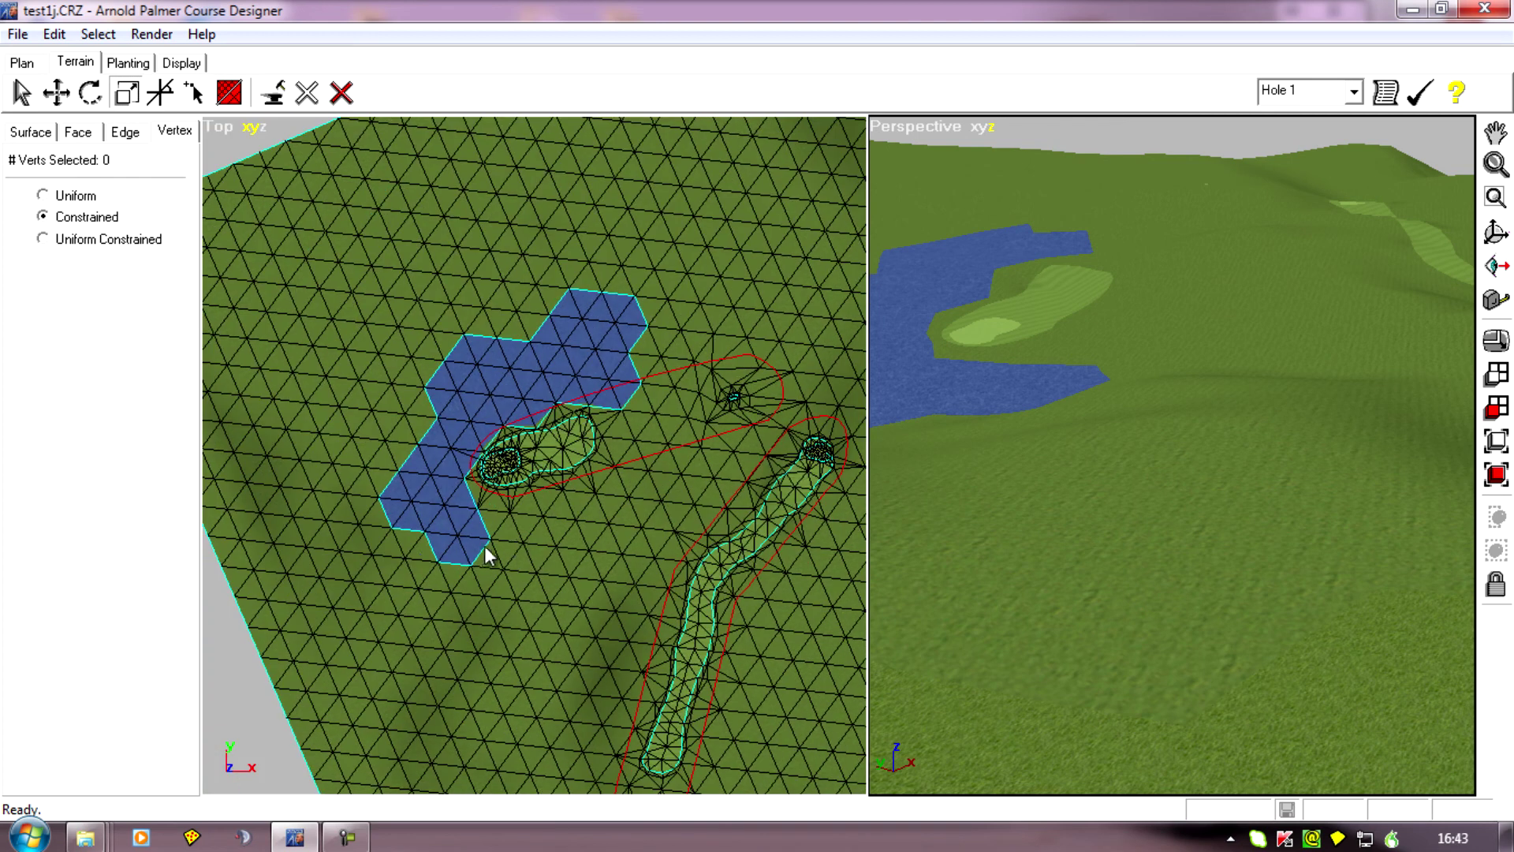
Inspect the water's edge and the bank across from hole 2's green up close in the top view.
scroll(490, 551, "up", 3)
scroll(604, 556, "up", 1)
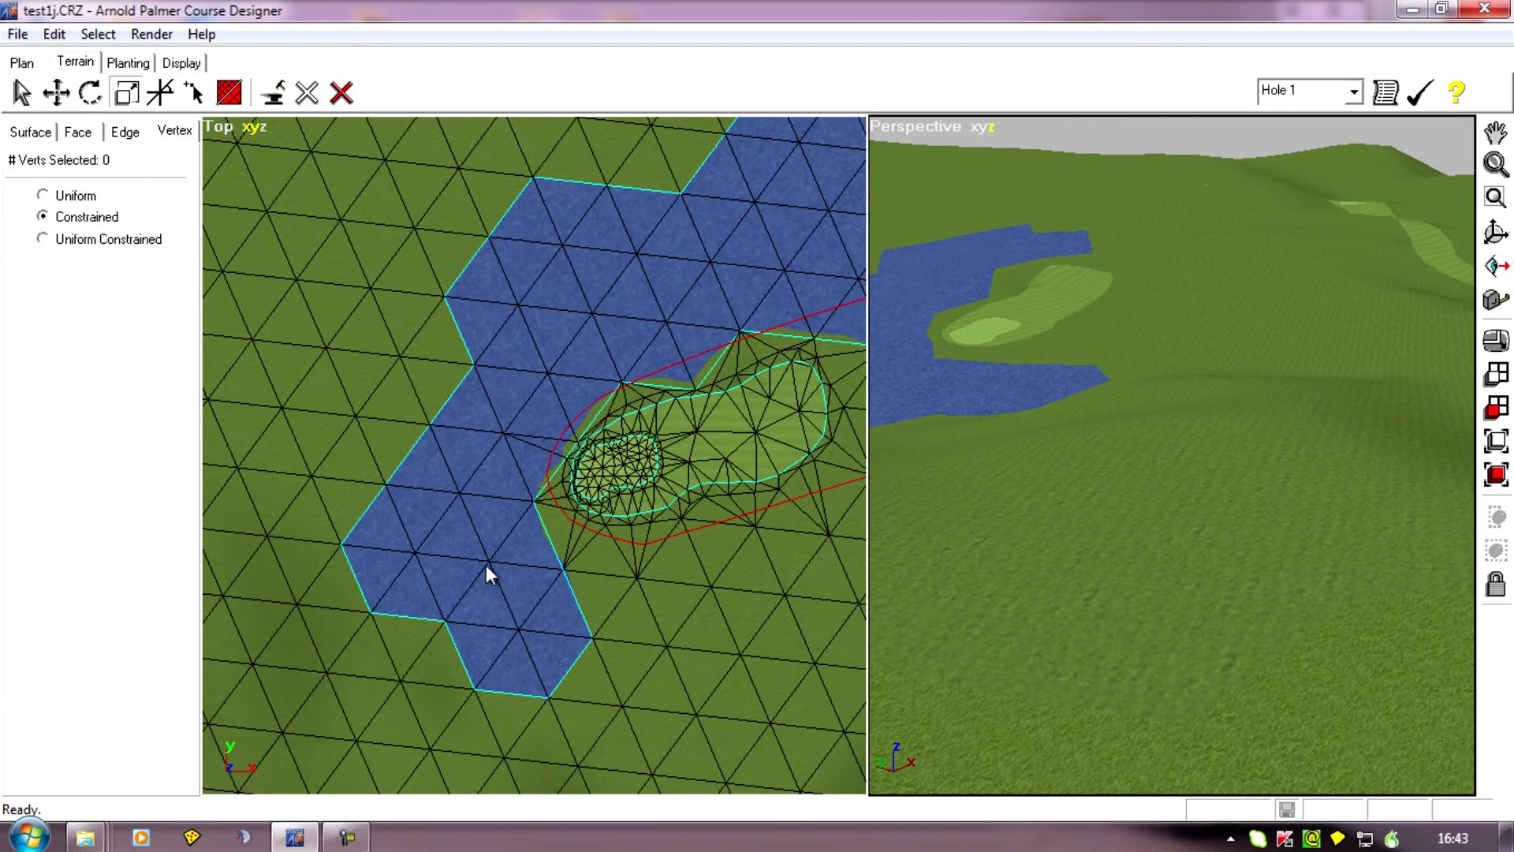
right_click_drag(469, 565, 511, 561)
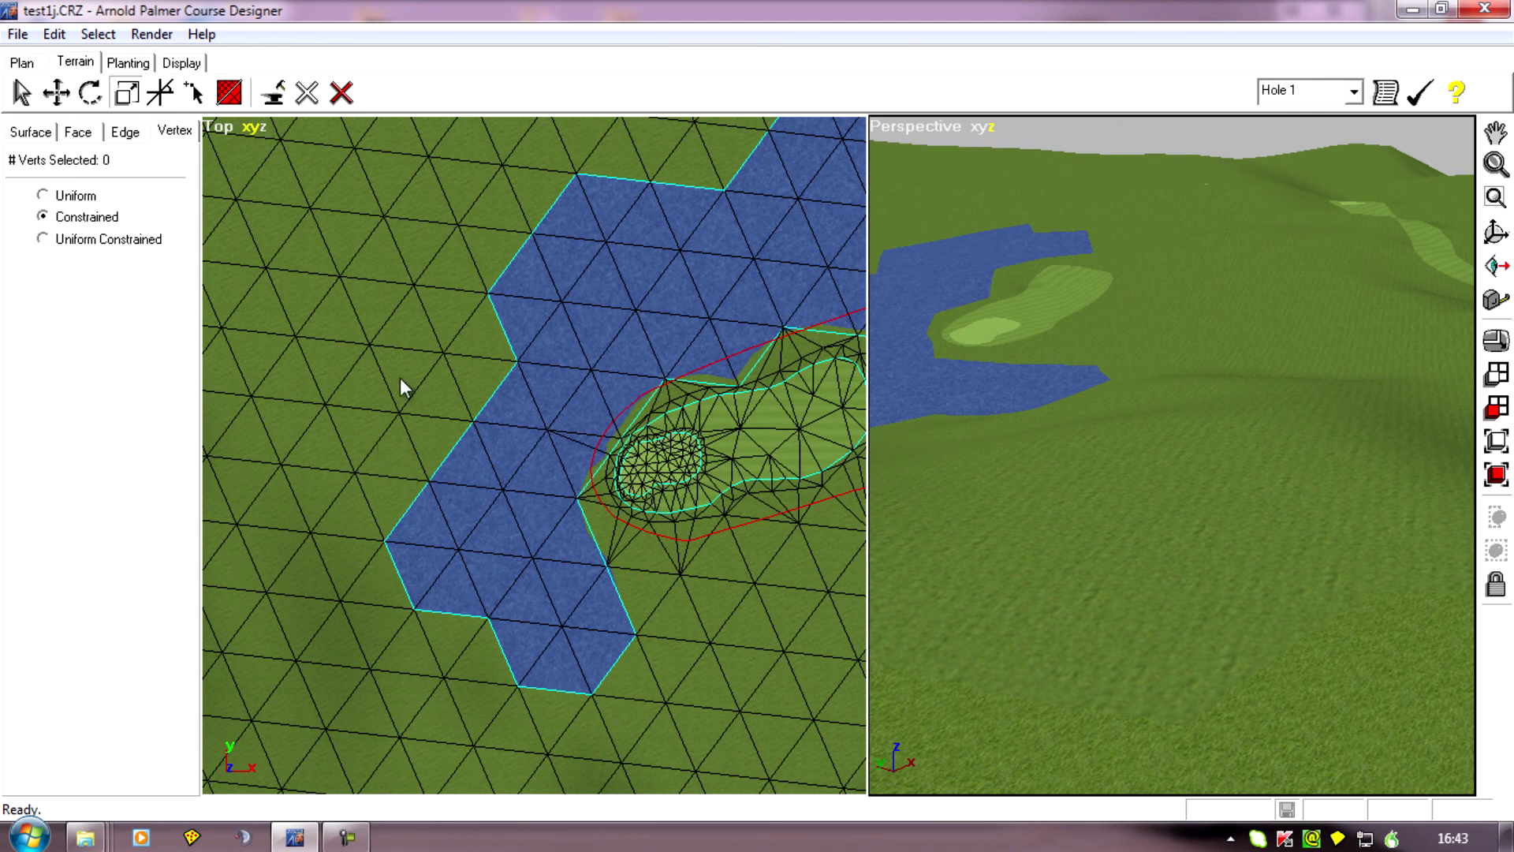
middle_click_drag(366, 478, 332, 489)
middle_click_drag(559, 543, 617, 541)
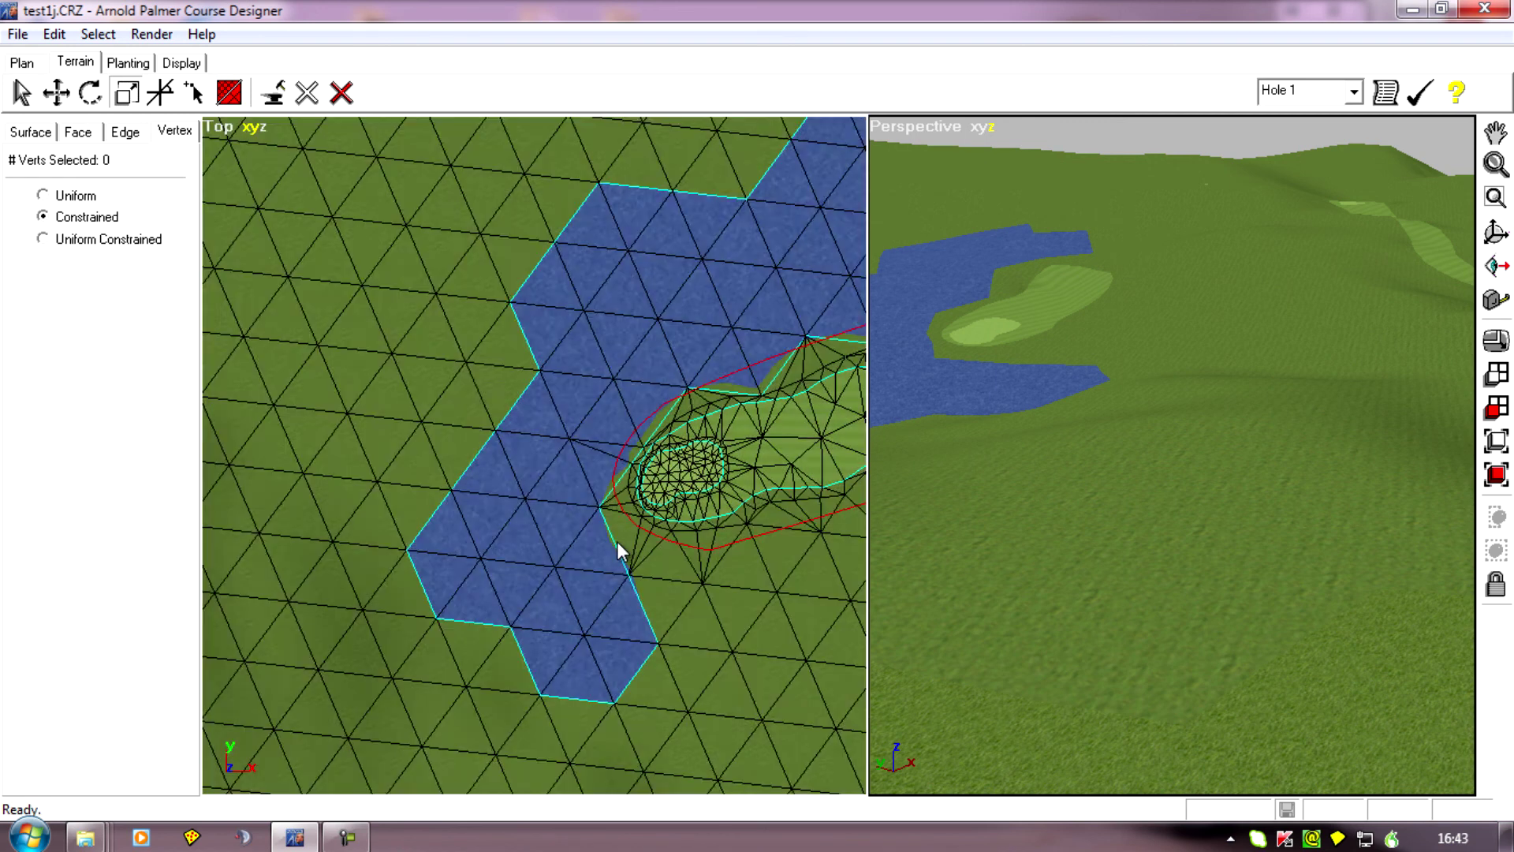
scroll(617, 541, "up", 3)
middle_click_drag(619, 611, 539, 567)
scroll(539, 567, "down", 1)
middle_click_drag(382, 571, 435, 565)
Draw a small freehand terrain shape assigned as Green on the bank across the water from hole 2's existing green.
left_click(7, 57)
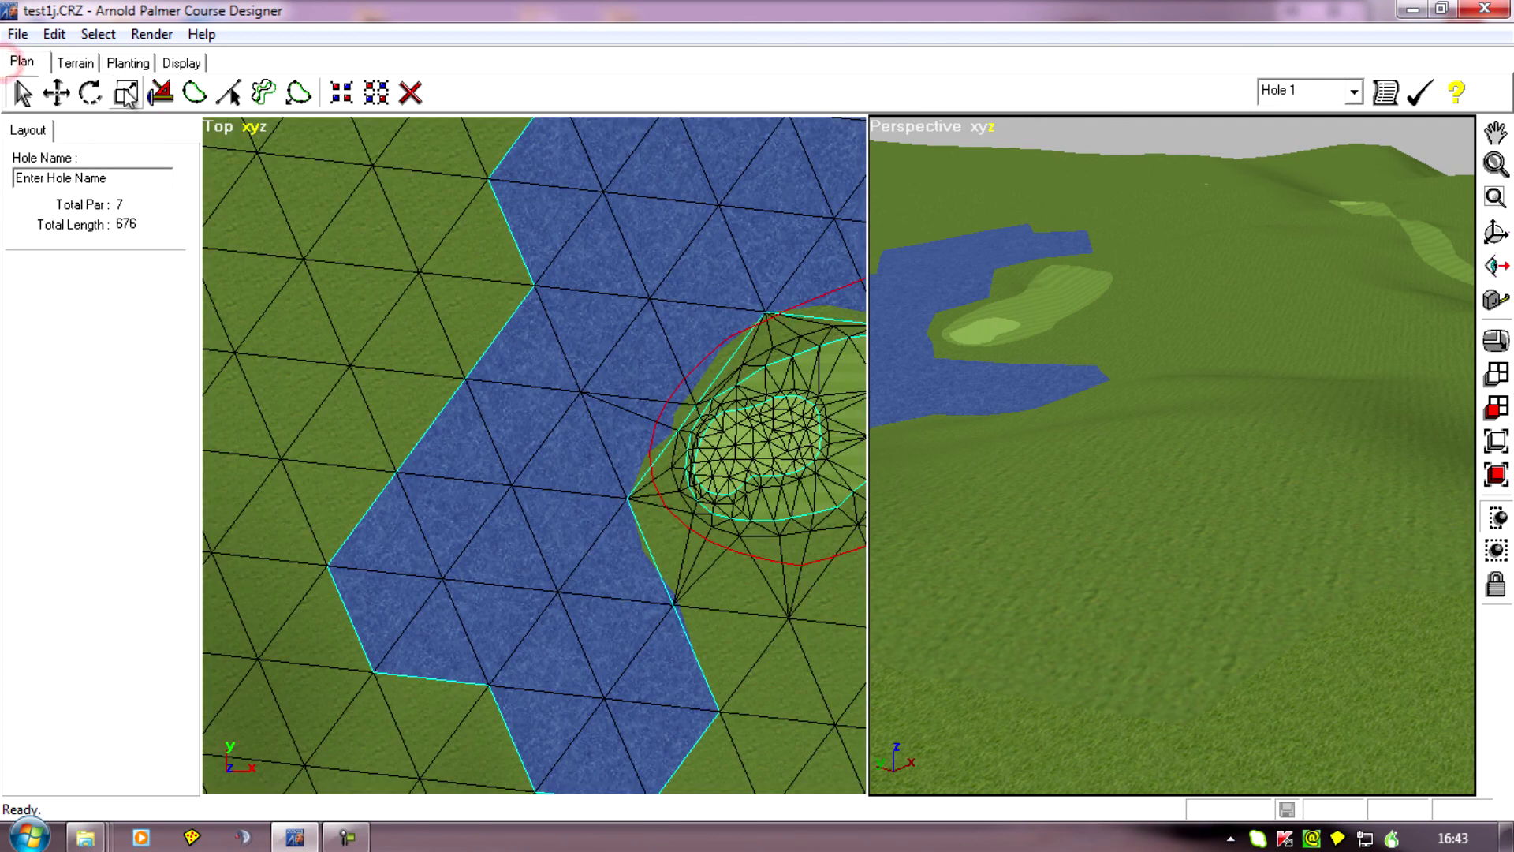
left_click(196, 94)
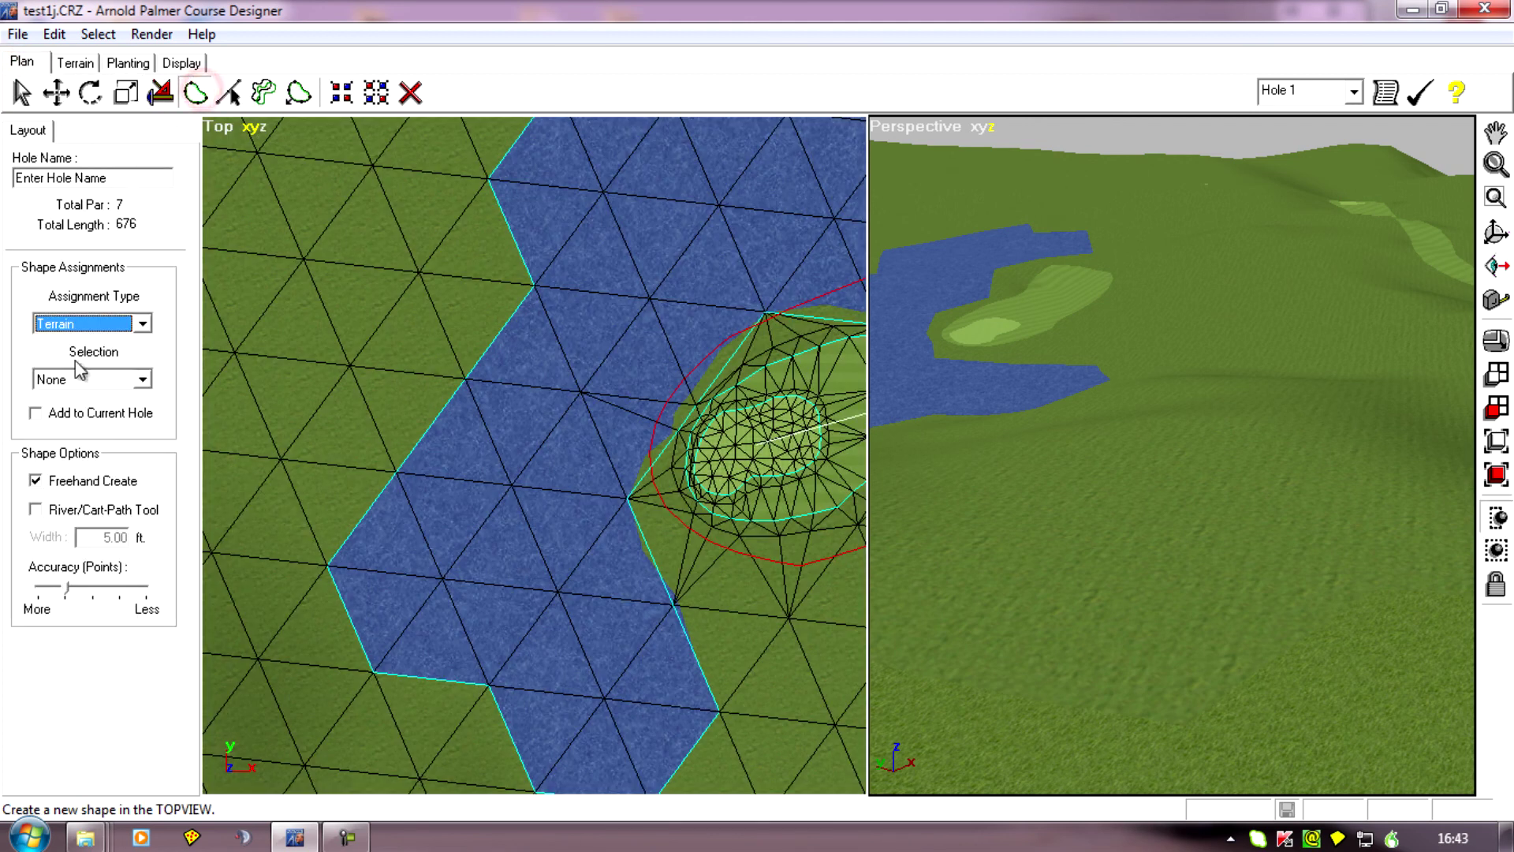
left_click(140, 380)
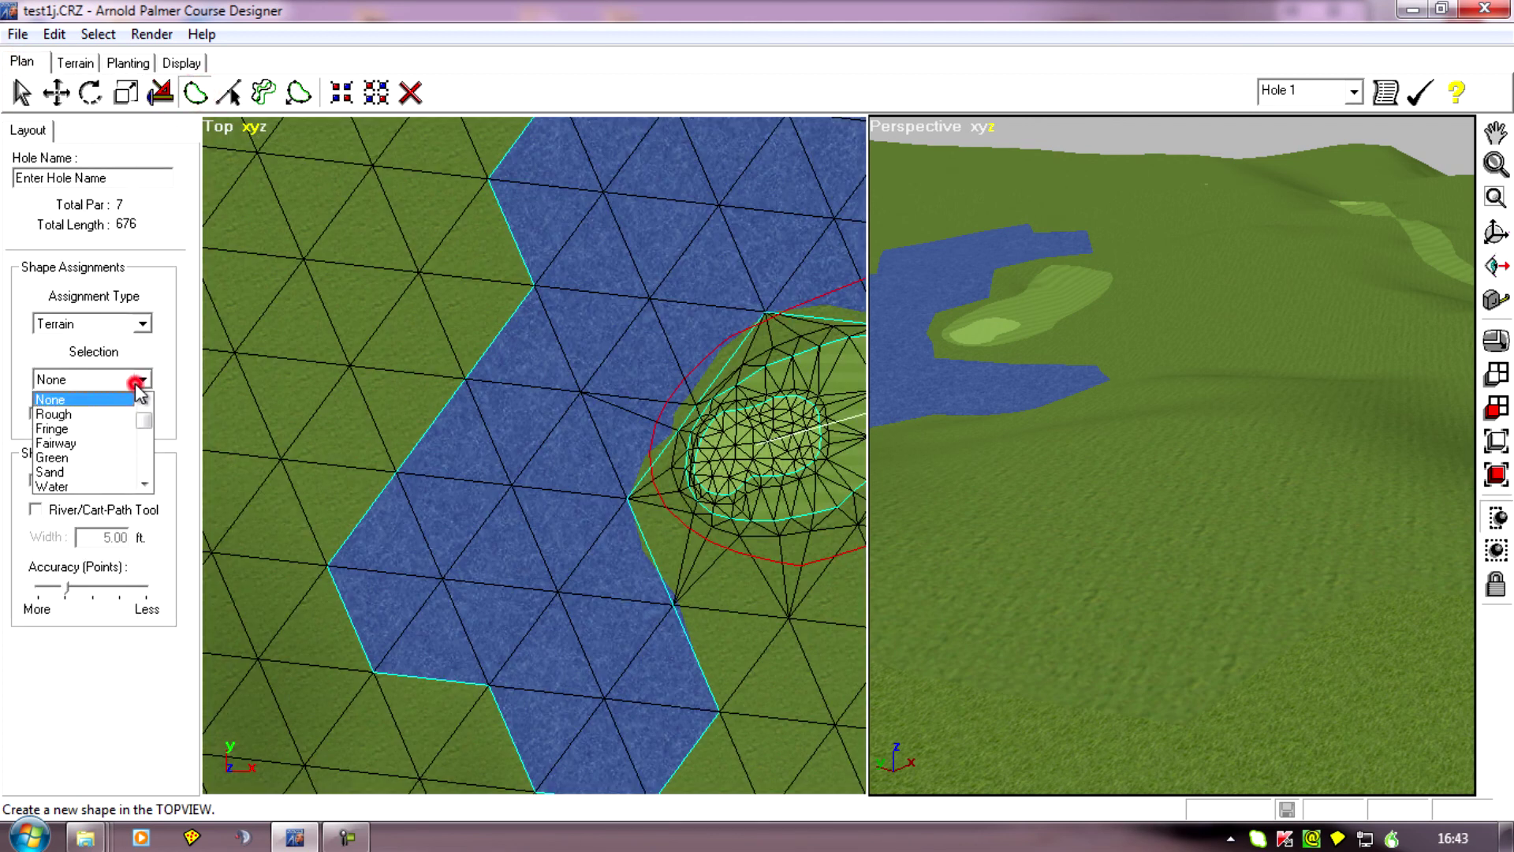
left_click(78, 457)
mouse_move(279, 442)
left_mouse_down()
mouse_move(340, 392)
mouse_move(347, 443)
mouse_move(276, 454)
left_mouse_up()
right_click_drag(475, 550, 447, 579)
scroll(446, 579, "down", 3)
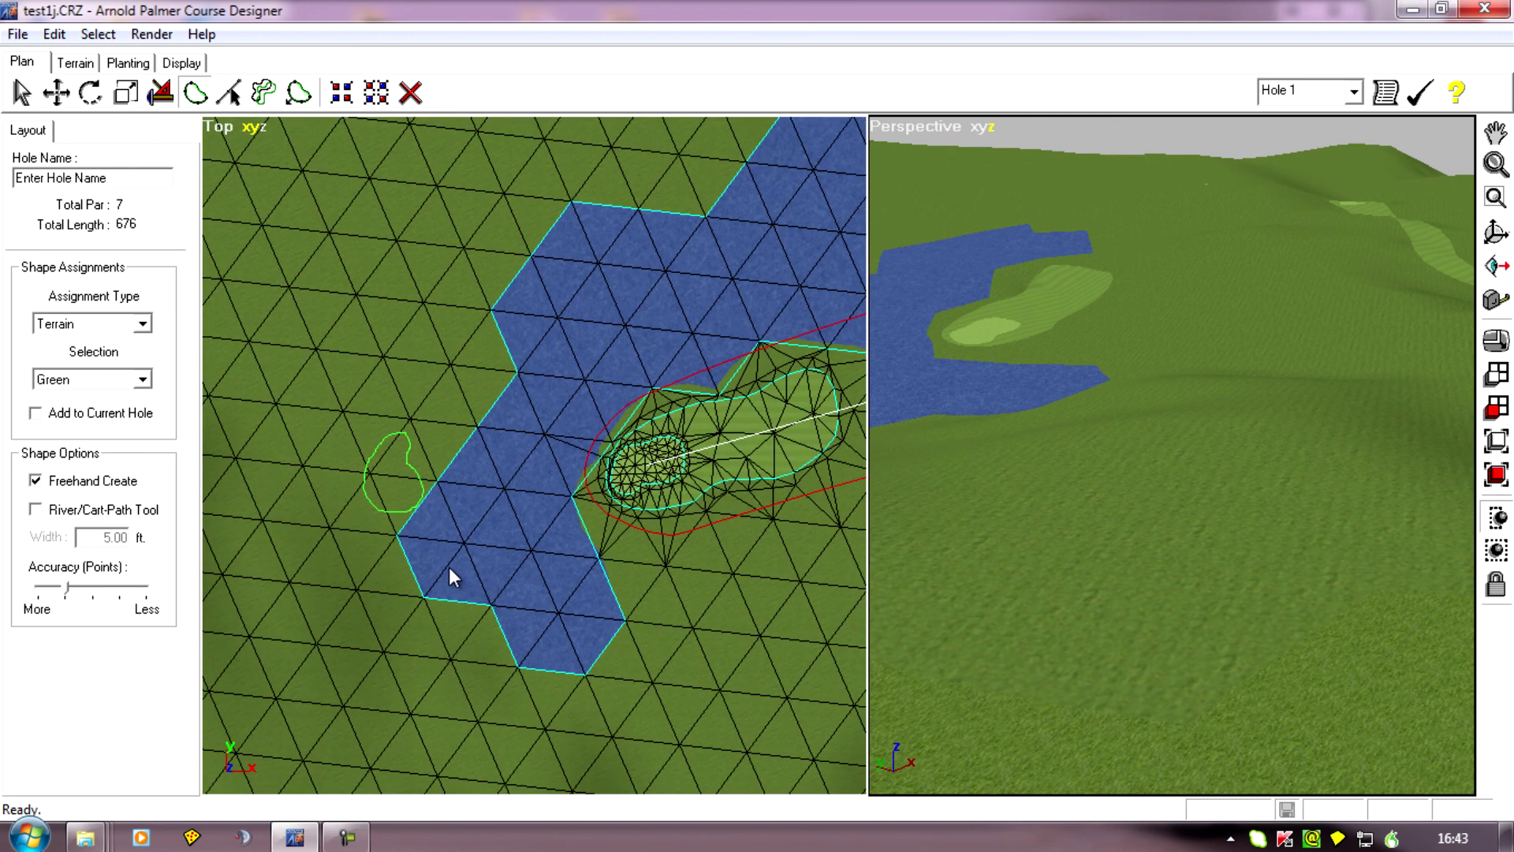
Delete the entire hole 2 path by selecting and removing its boundary shape.
right_click_drag(582, 616, 462, 612)
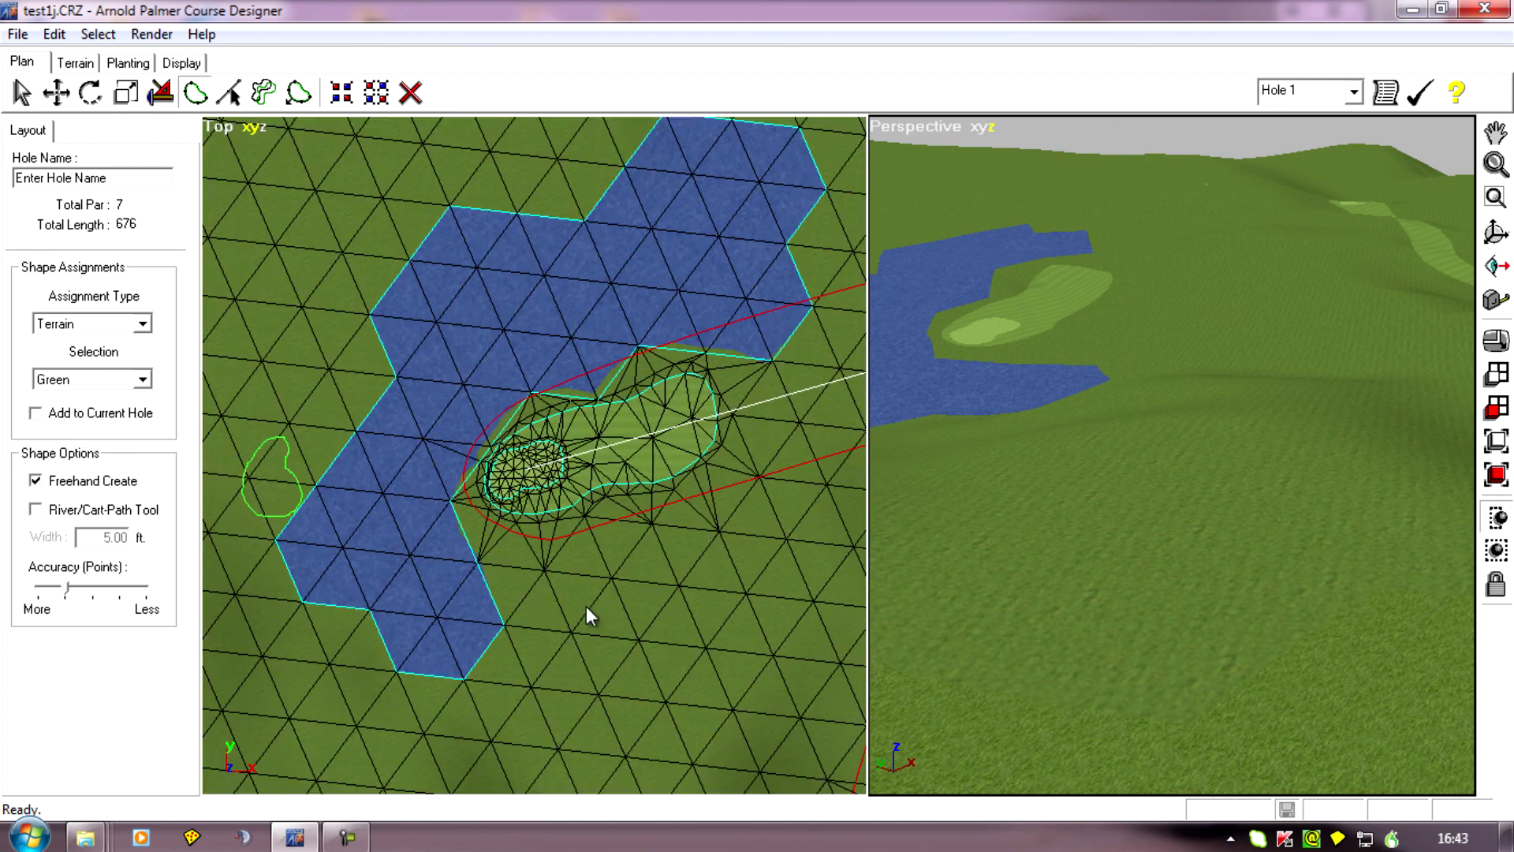
left_click(21, 92)
middle_click_drag(794, 537, 650, 612)
scroll(680, 604, "up", 3)
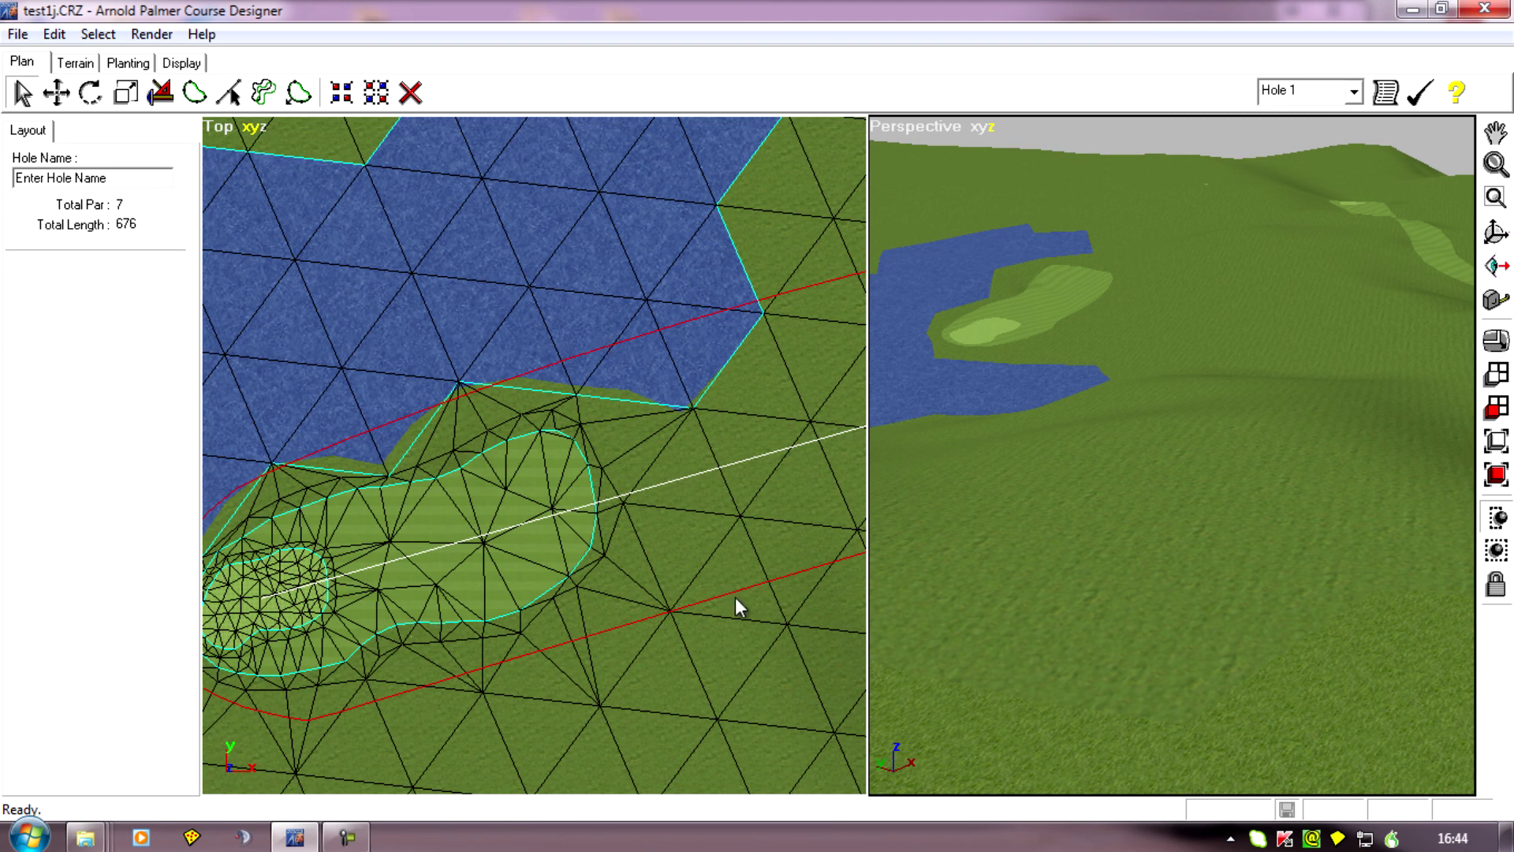
middle_click_drag(755, 622, 665, 640)
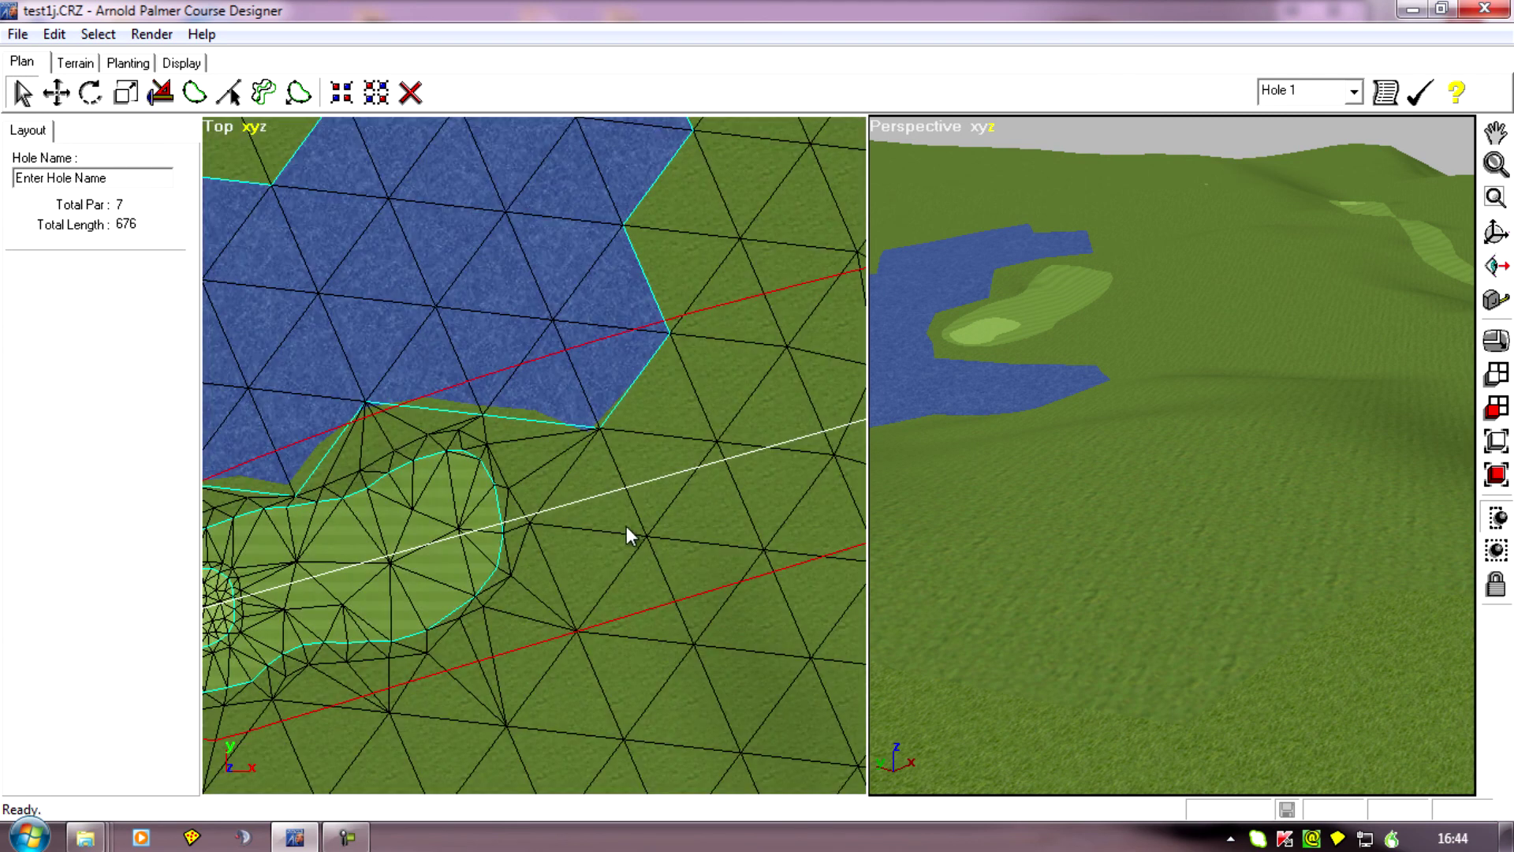
left_click(585, 295)
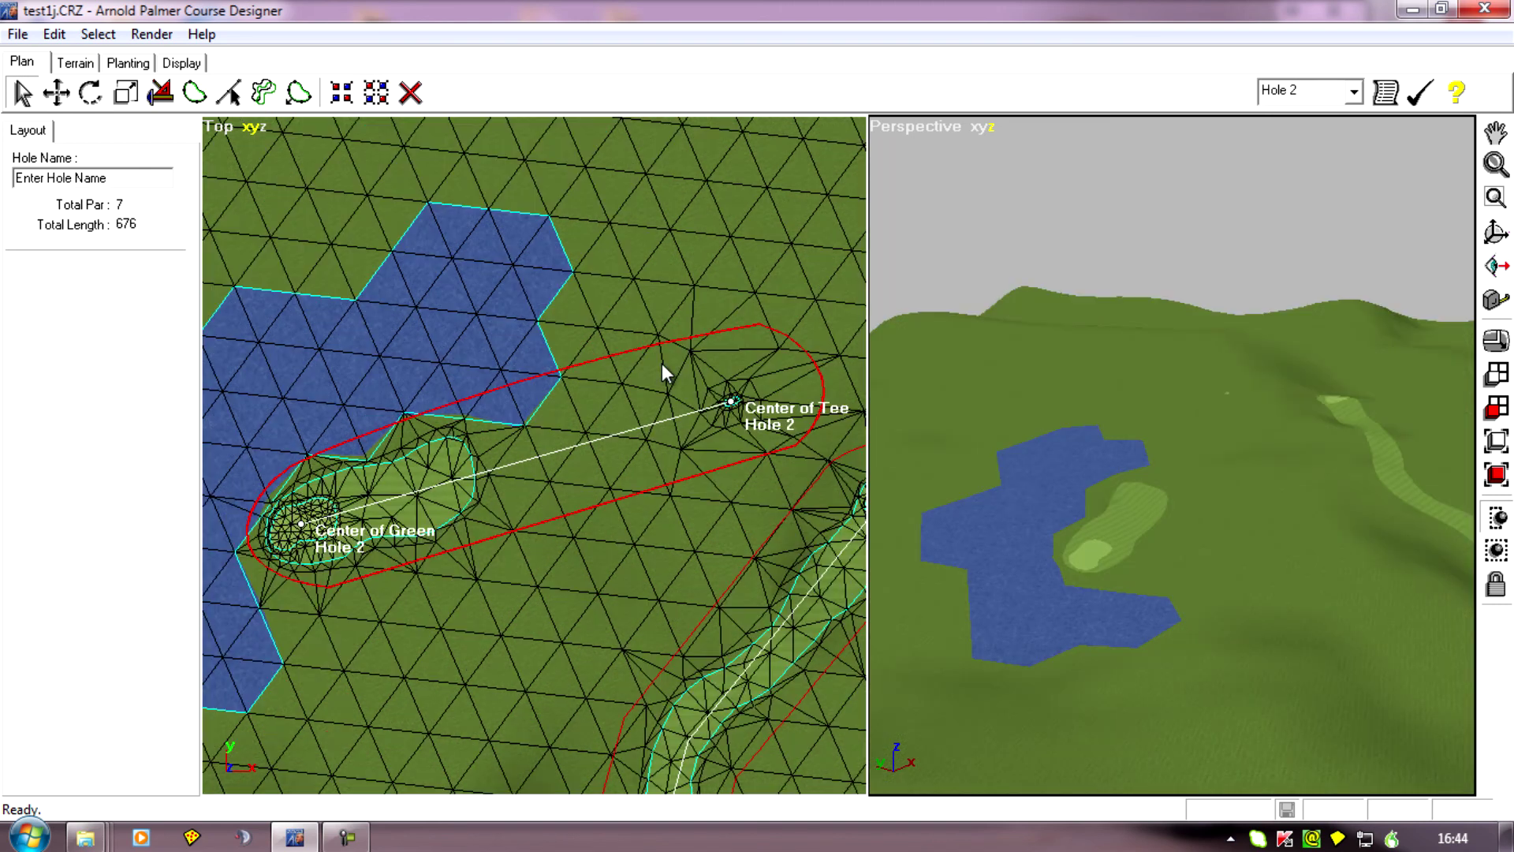
mouse_move(500, 696)
middle_mouse_down()
mouse_move(389, 703)
mouse_move(515, 676)
middle_mouse_up()
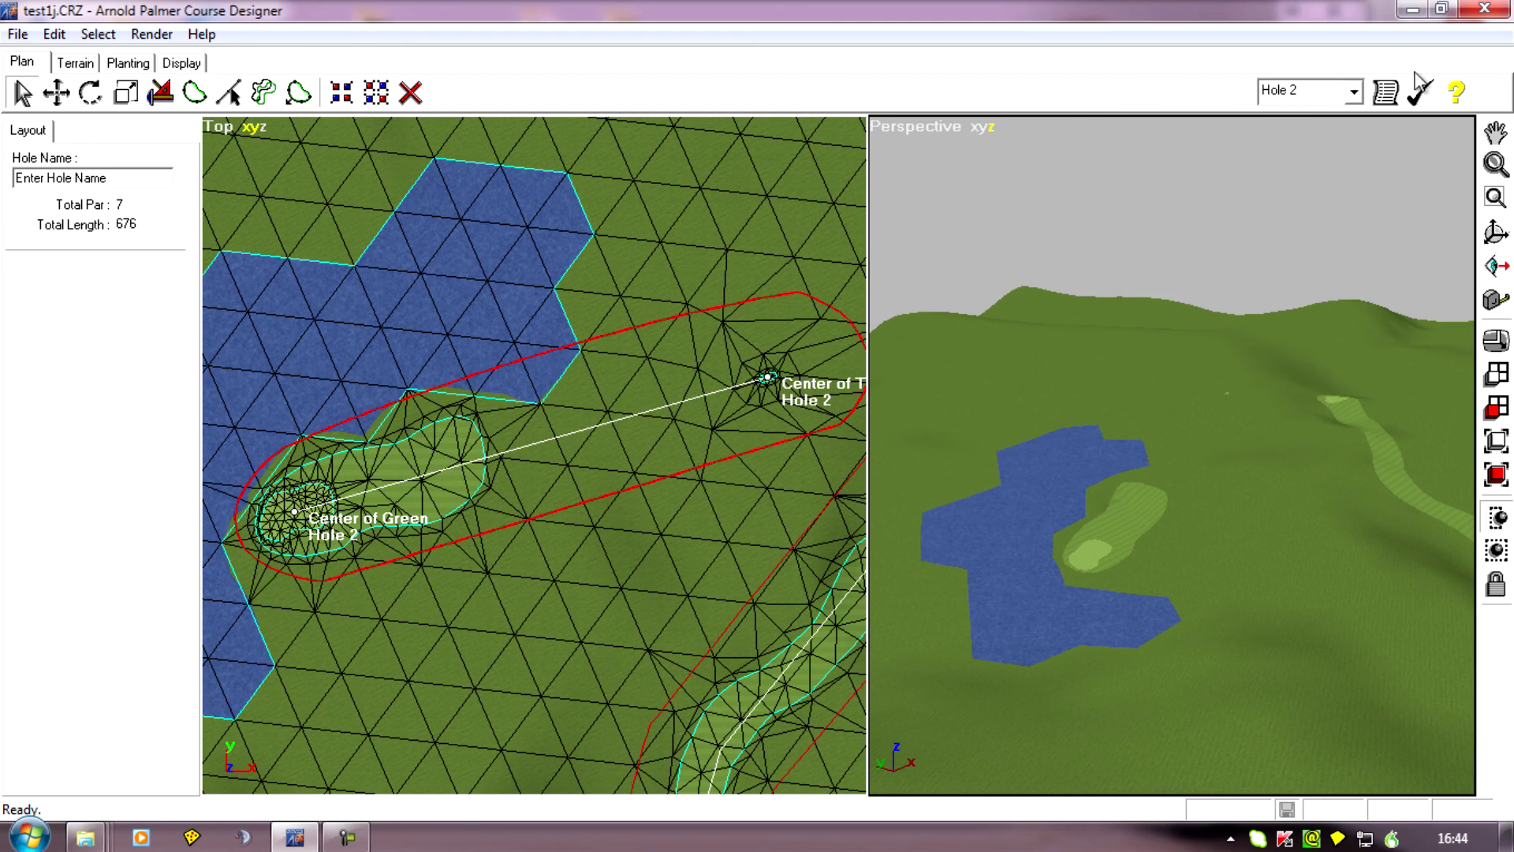
left_click(1298, 92)
middle_click_drag(561, 575, 541, 605)
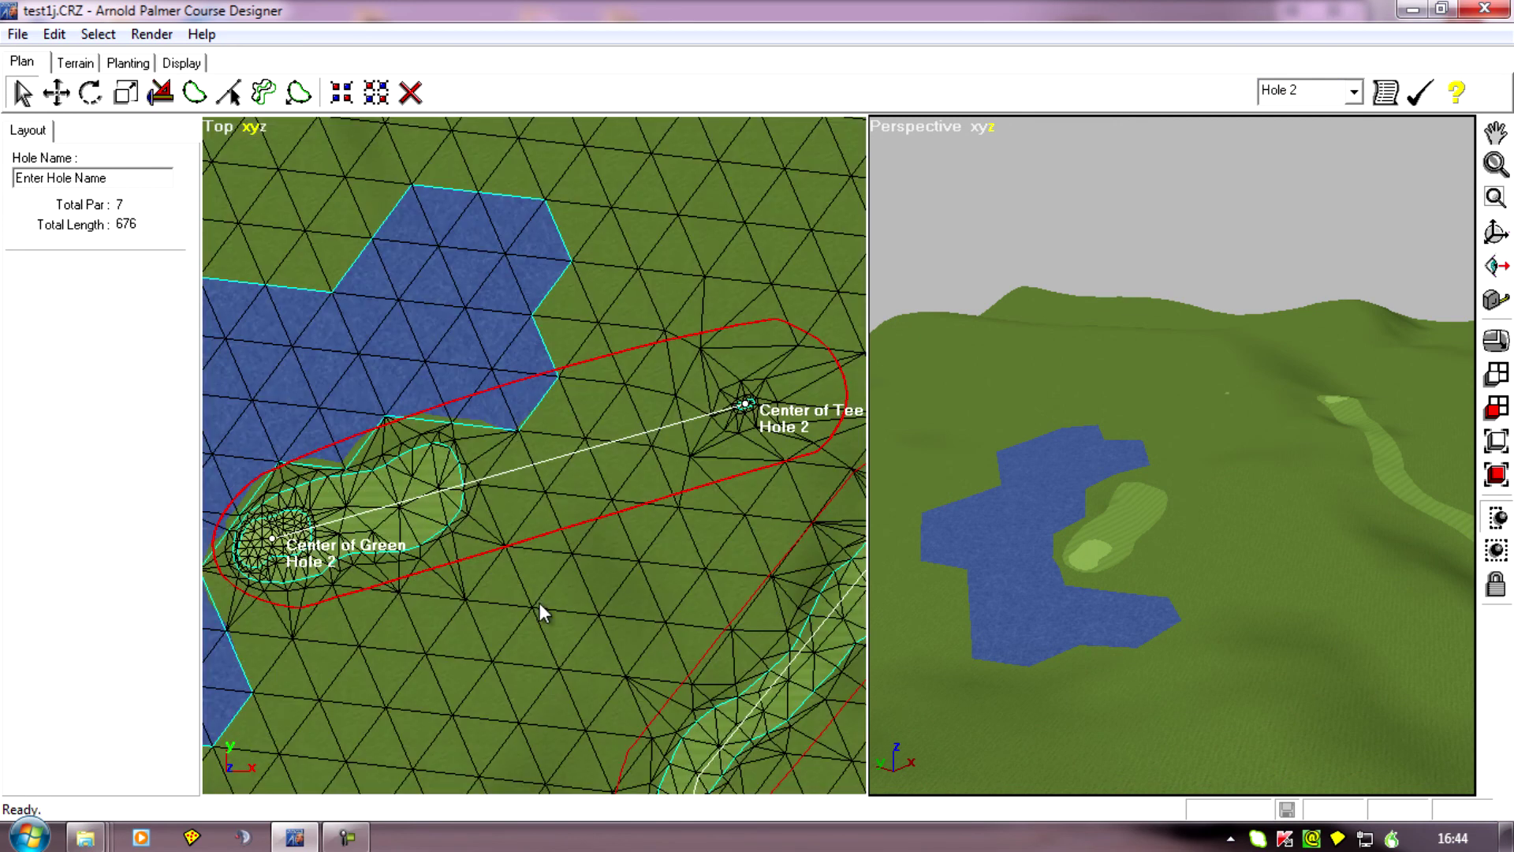
left_click(411, 95)
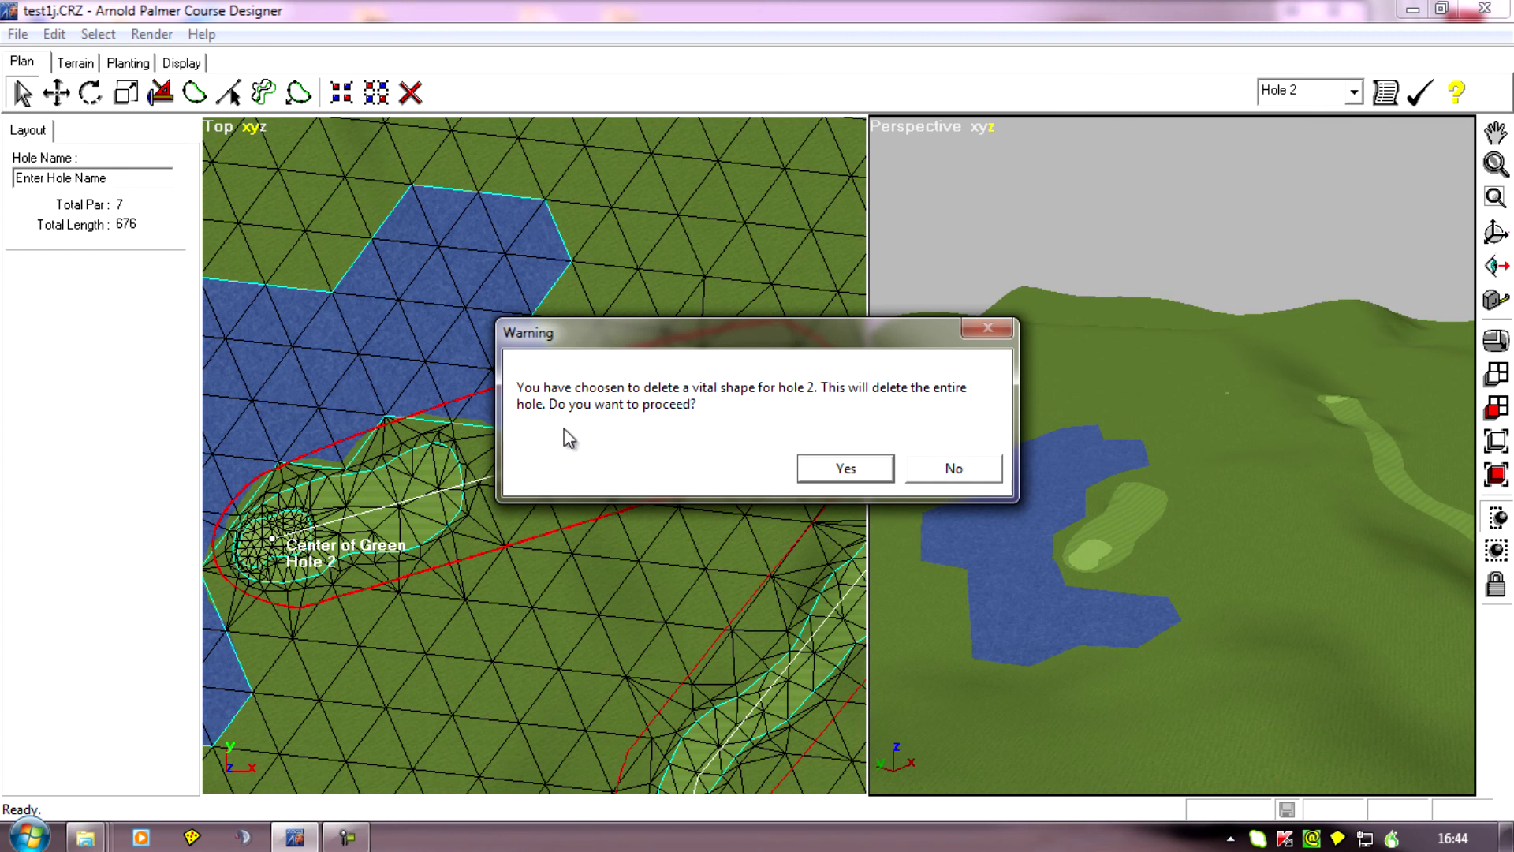
left_click(845, 468)
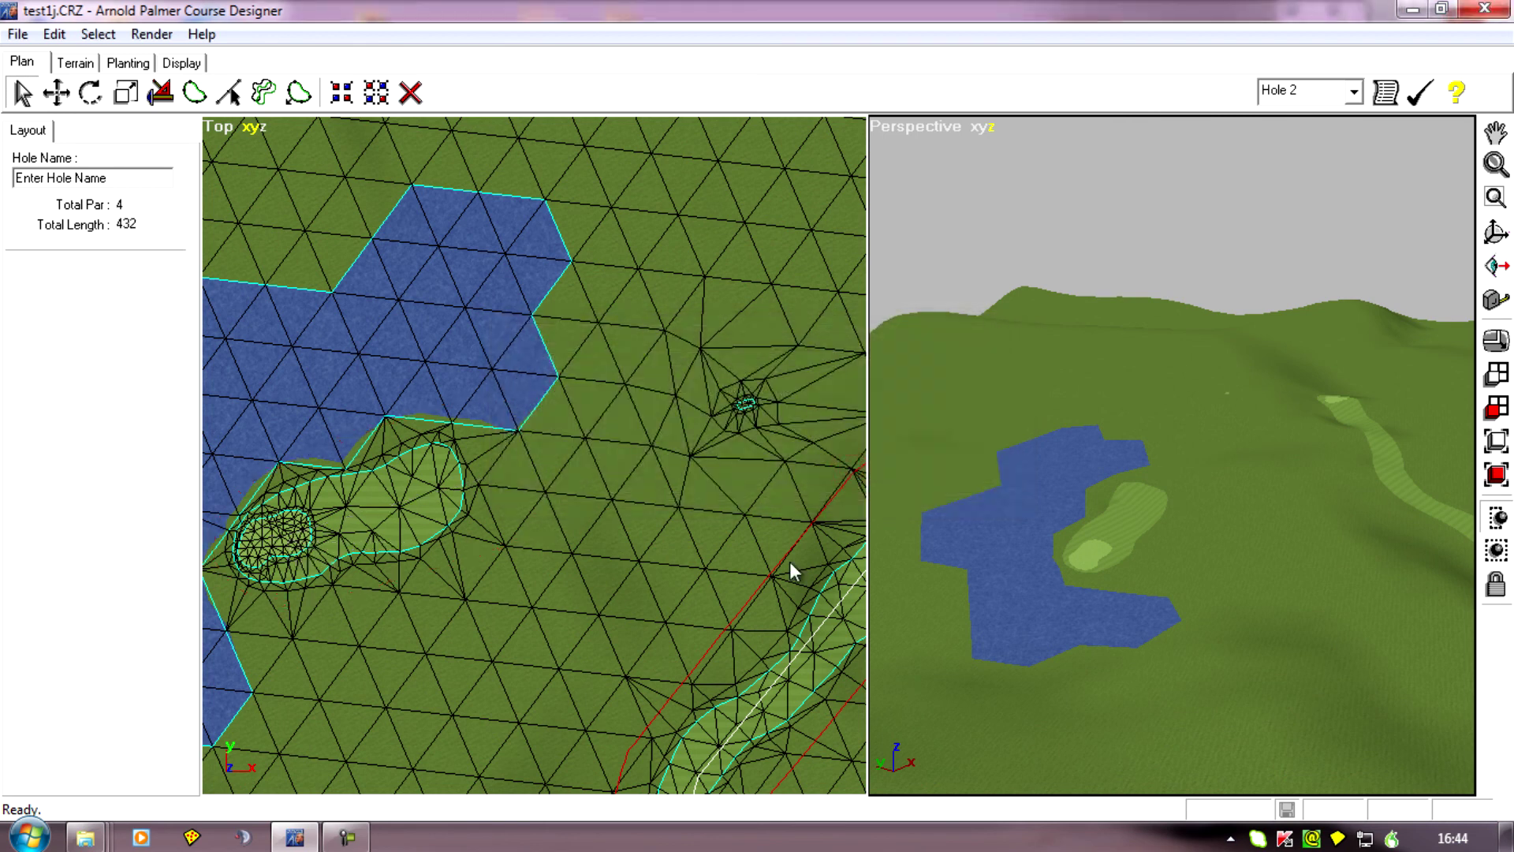
Set up a new par 4 hole path with the option to create the hole boundary shape for existing terrain.
scroll(693, 609, "down", 2)
mouse_move(693, 609)
middle_mouse_down()
mouse_move(639, 585)
mouse_move(713, 564)
mouse_move(673, 618)
middle_mouse_up()
scroll(713, 565, "down", 1)
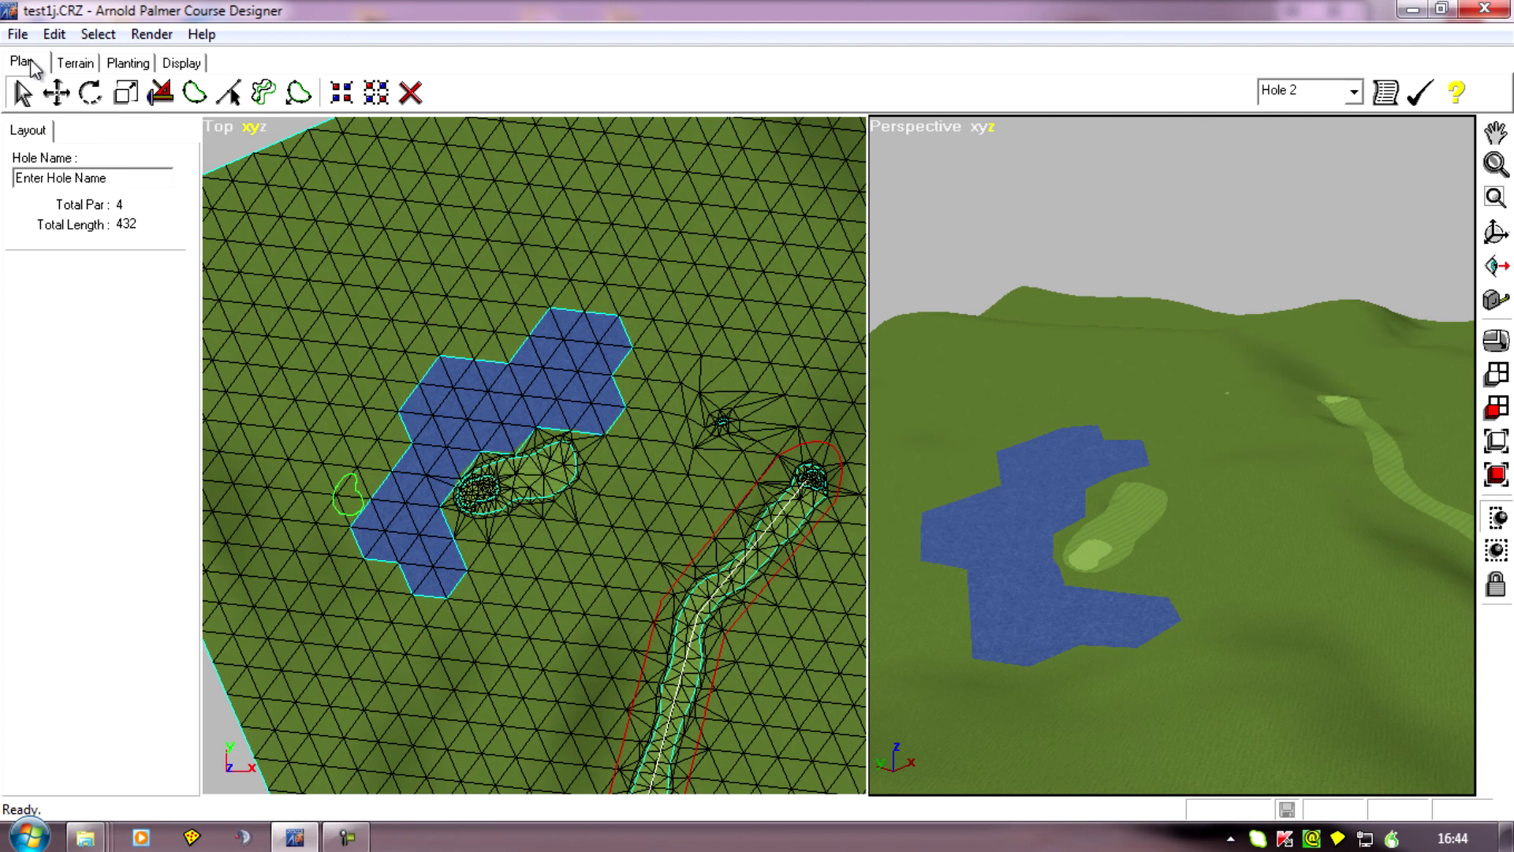
left_click(162, 95)
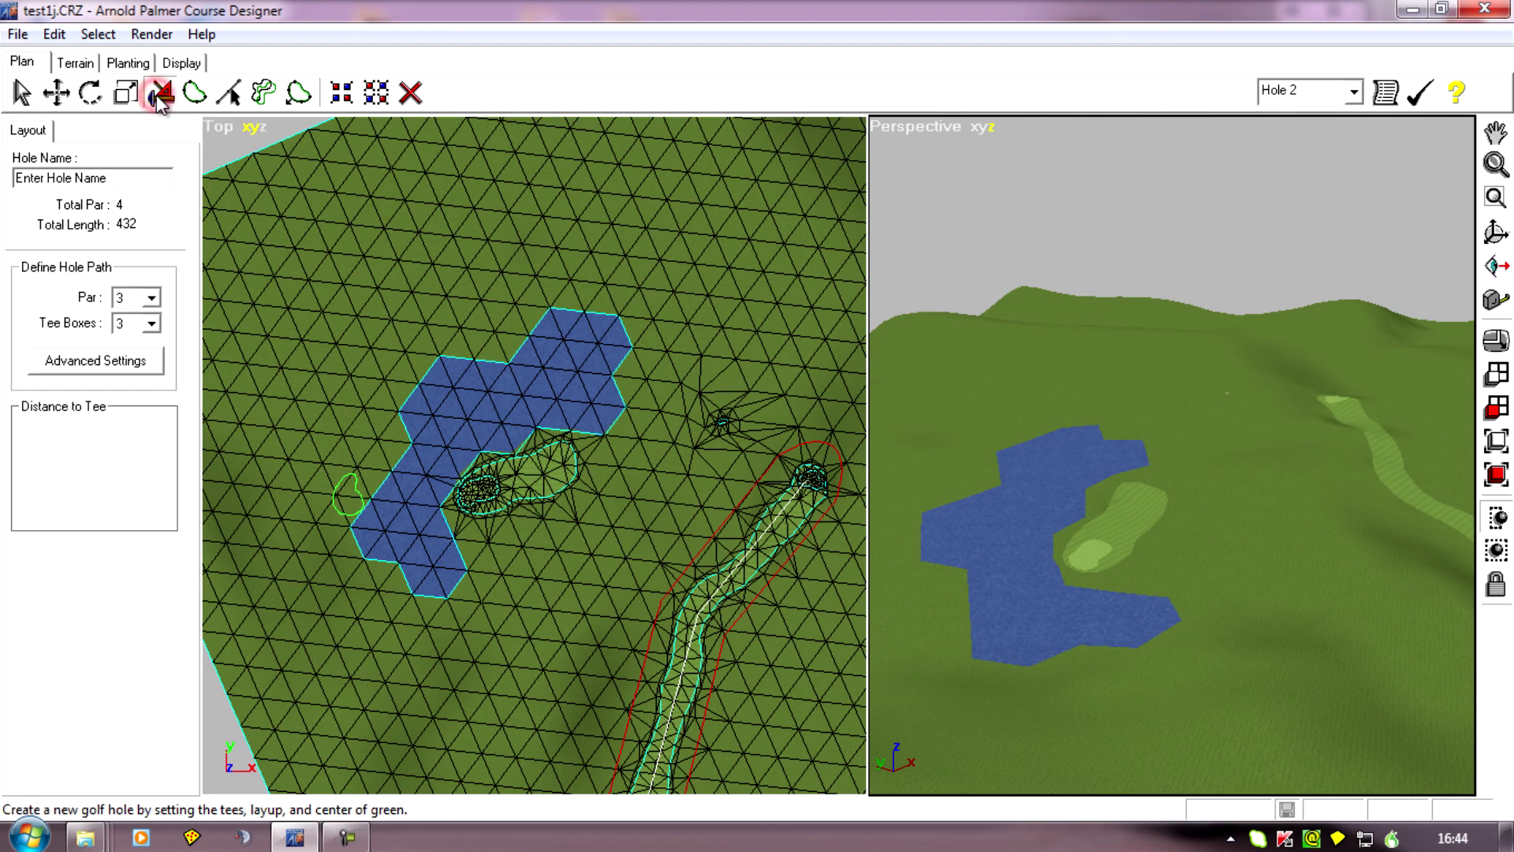
left_click(152, 298)
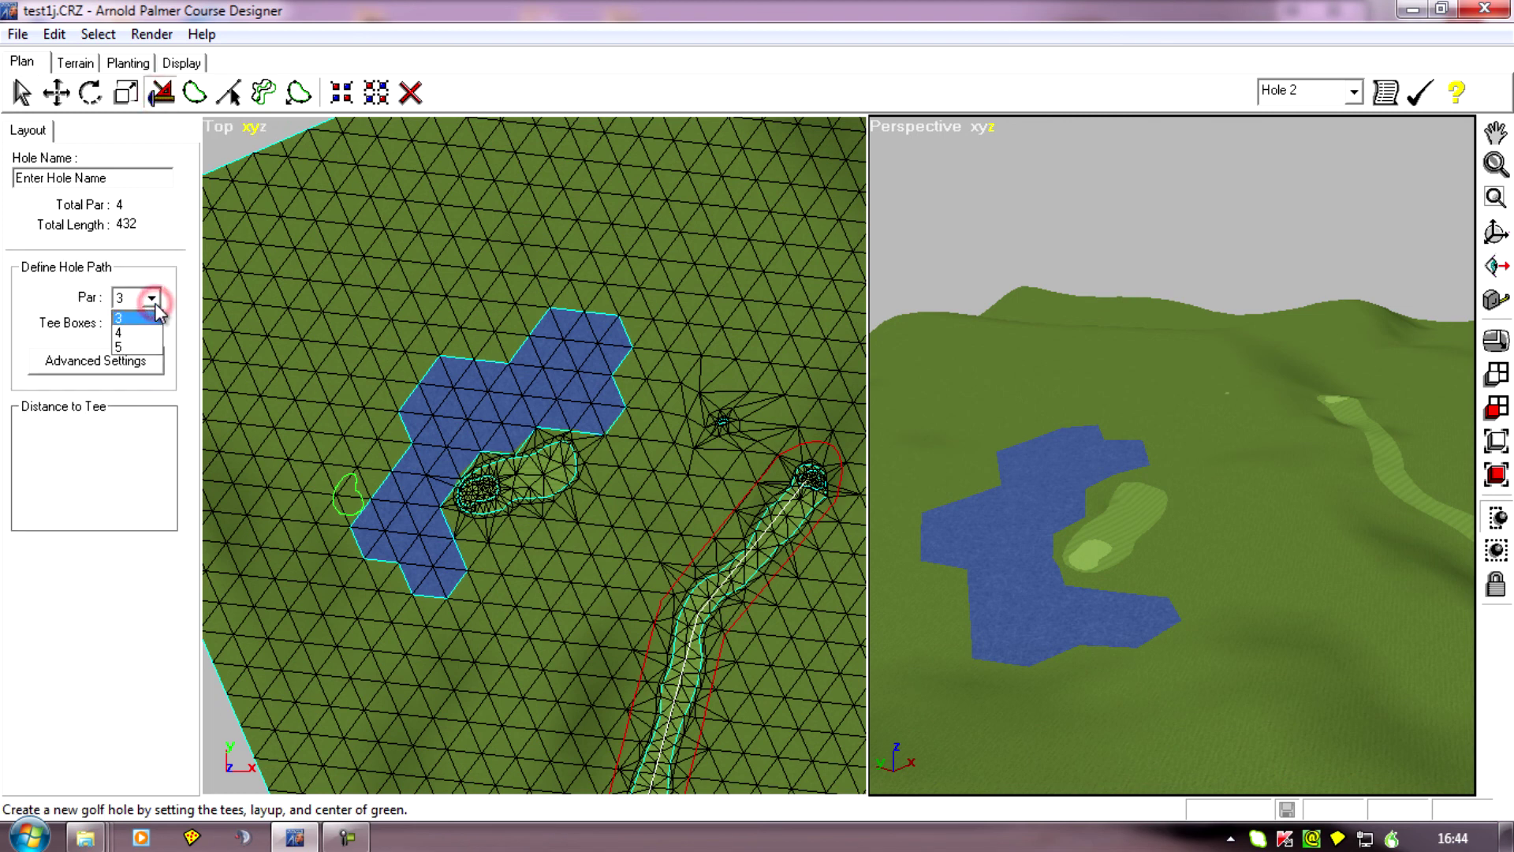
left_click(139, 333)
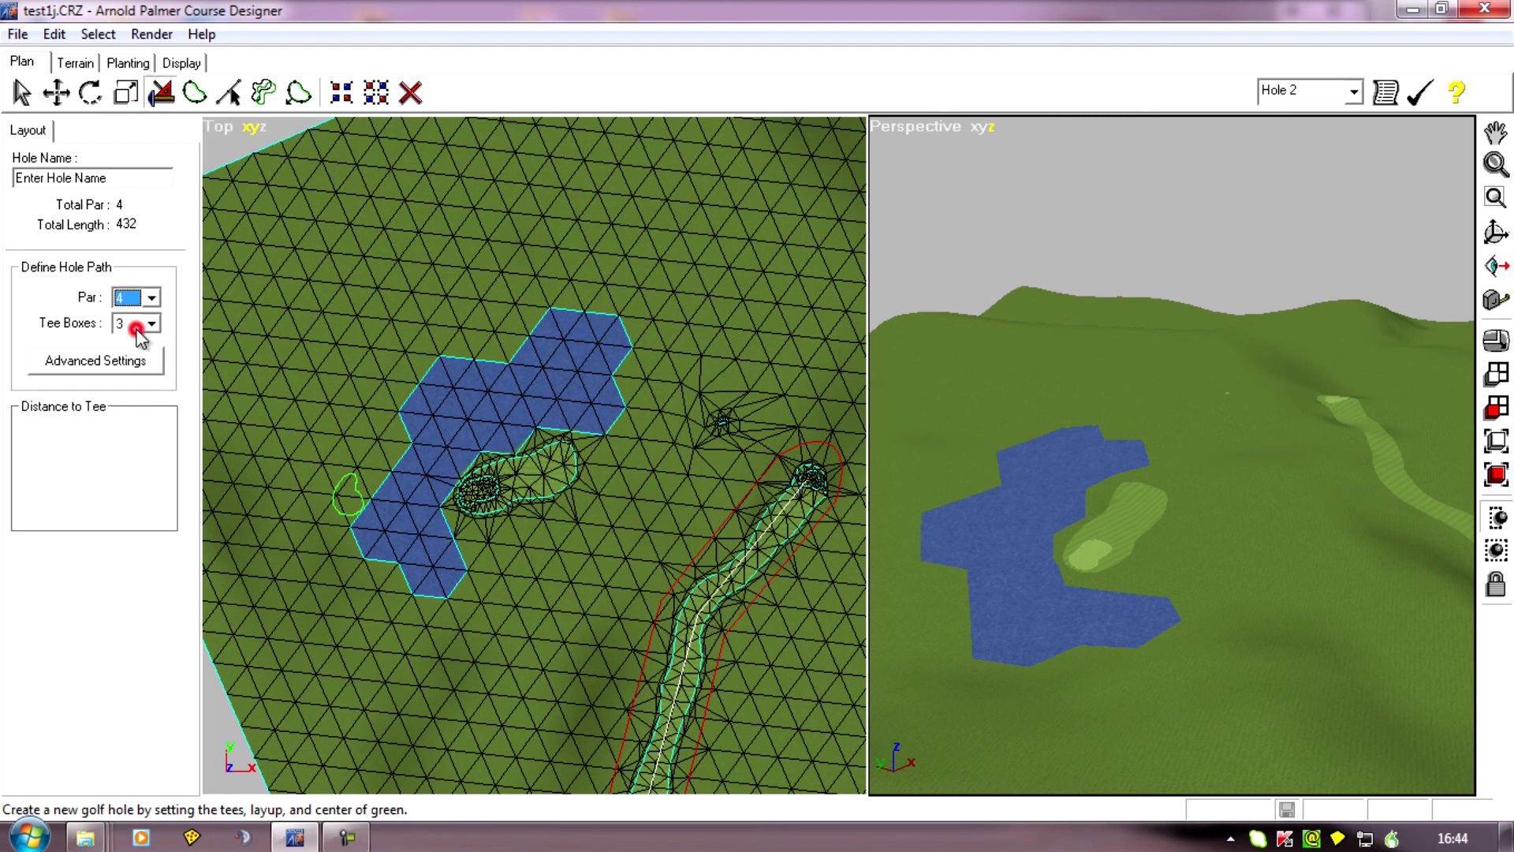
left_click(92, 359)
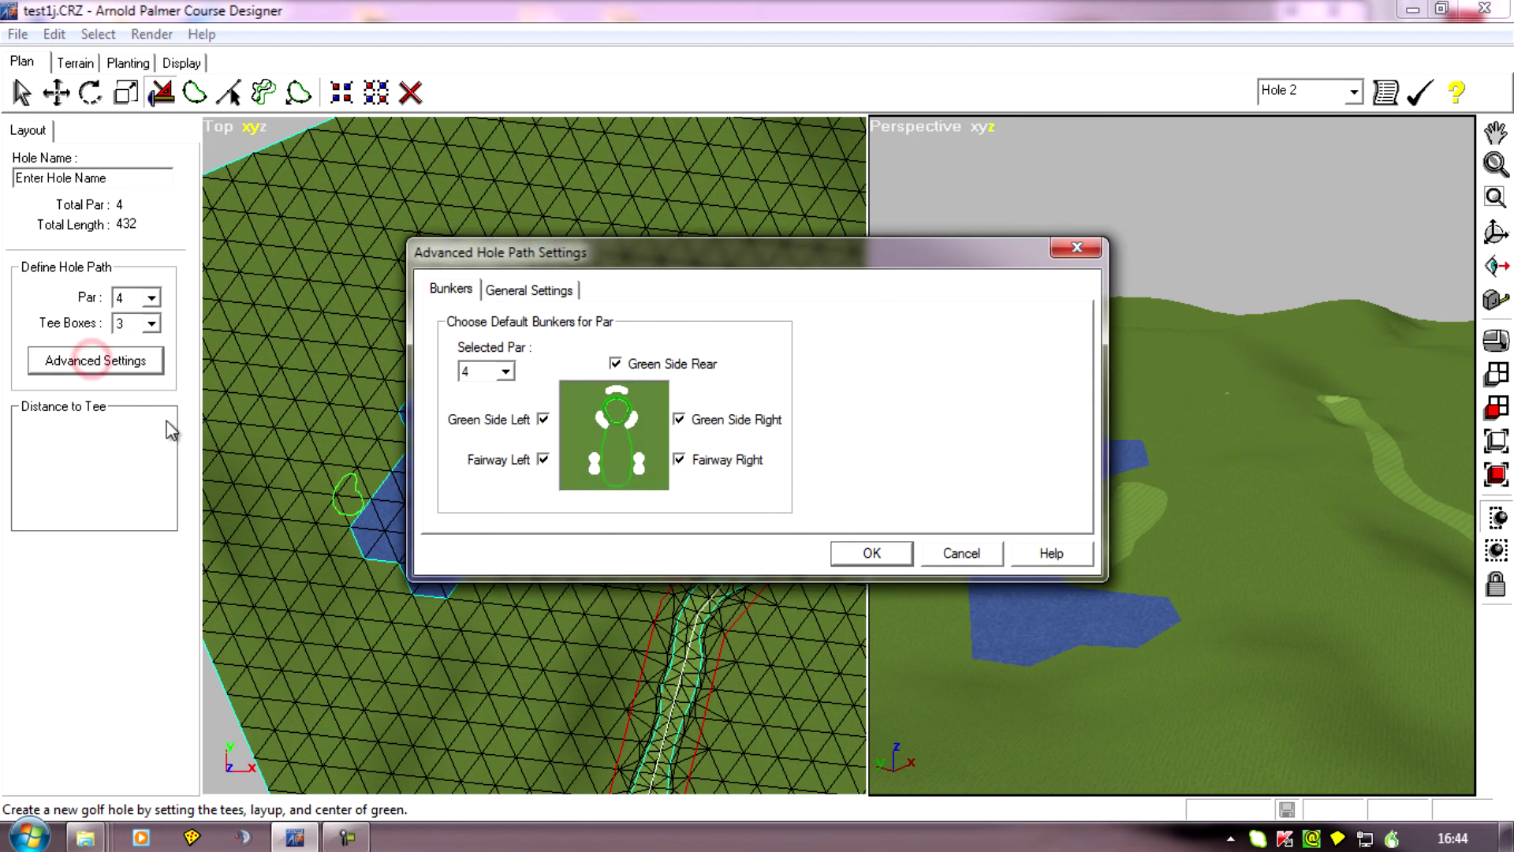
left_click(523, 291)
left_click(463, 395)
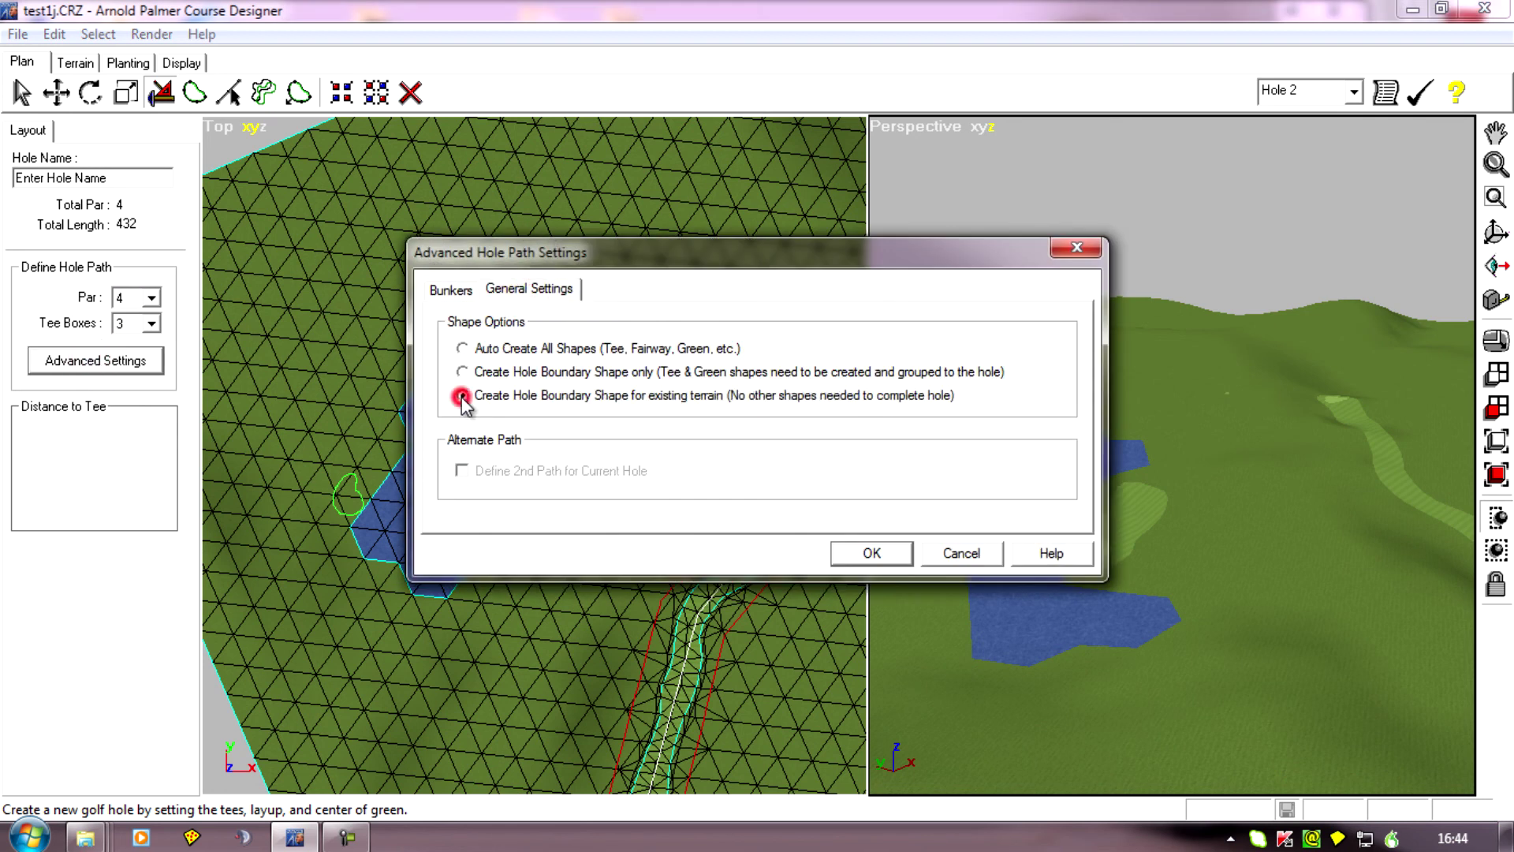
left_click(873, 554)
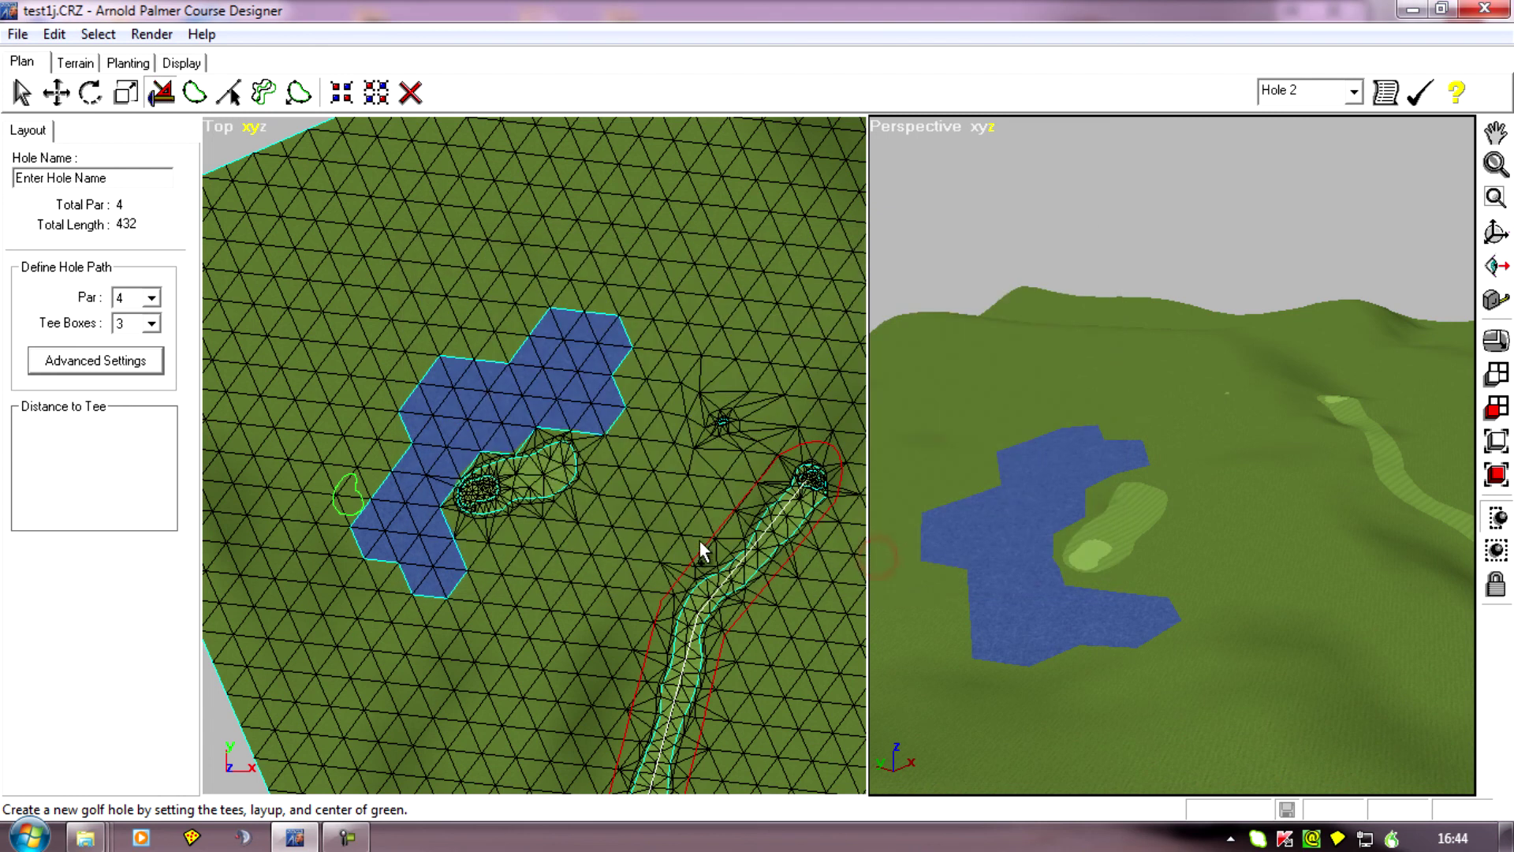
Enlarge the top view and plot hole 2 from the existing tee, via a second shot on the old green, to the new green outline.
middle_click_drag(735, 573, 770, 568)
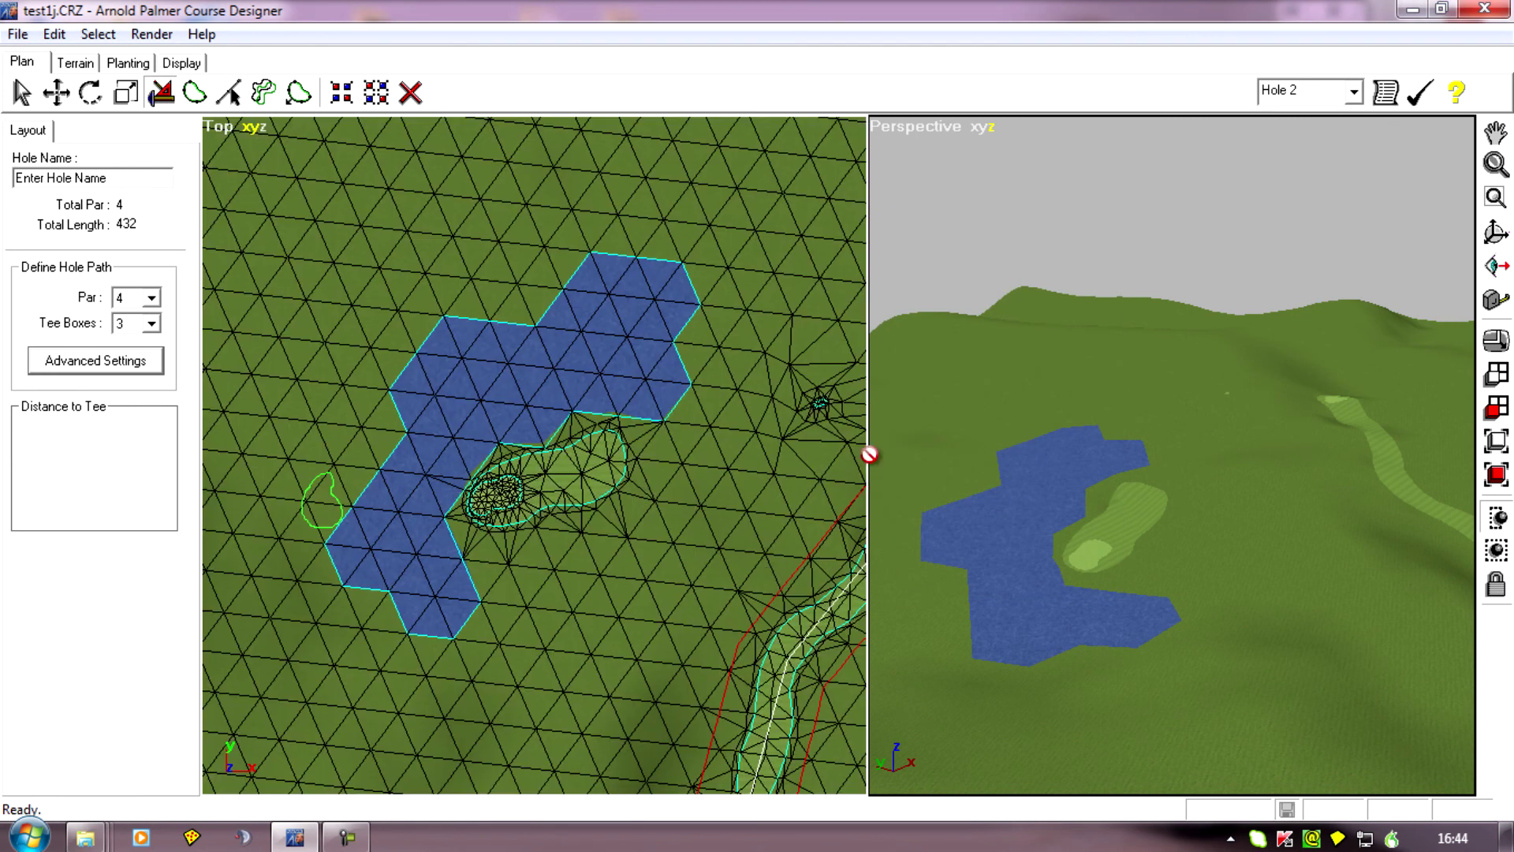
left_click_drag(868, 455, 1457, 473)
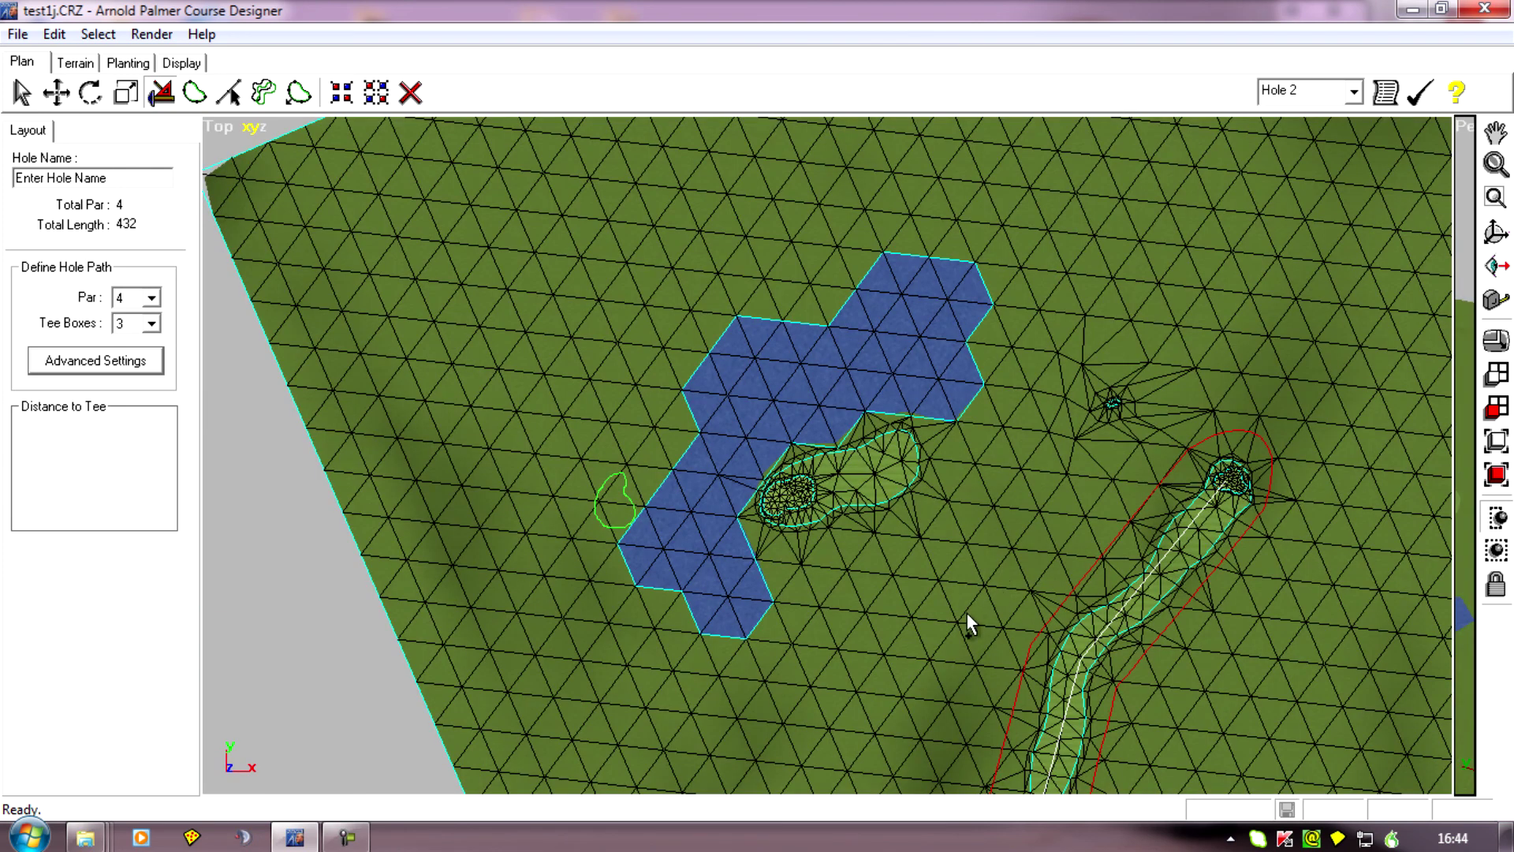
scroll(968, 612, "up", 2)
middle_click_drag(848, 684, 713, 661)
scroll(740, 671, "up", 1)
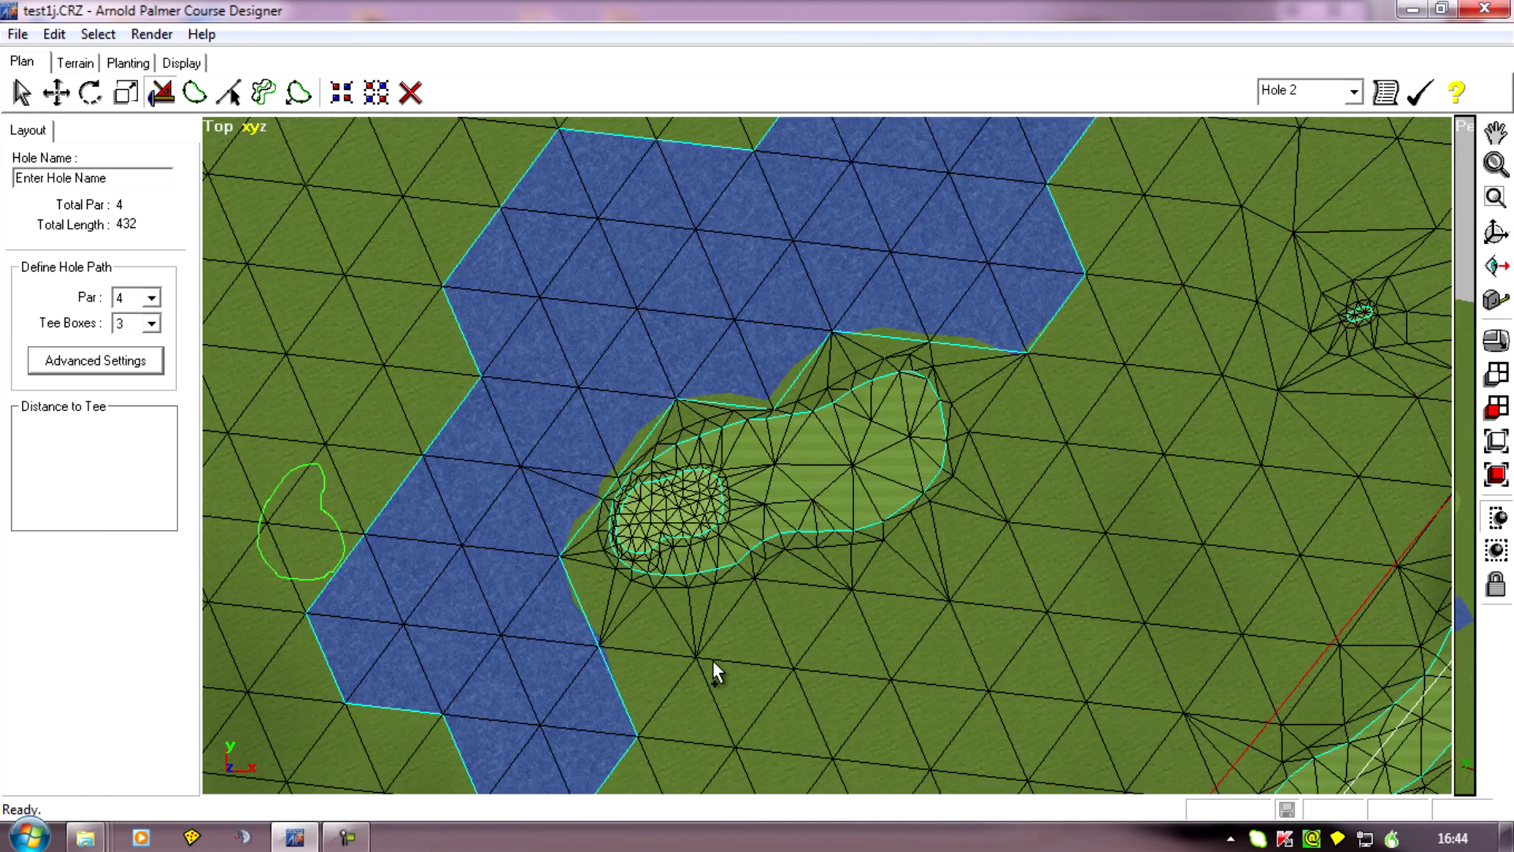
left_click(1360, 315)
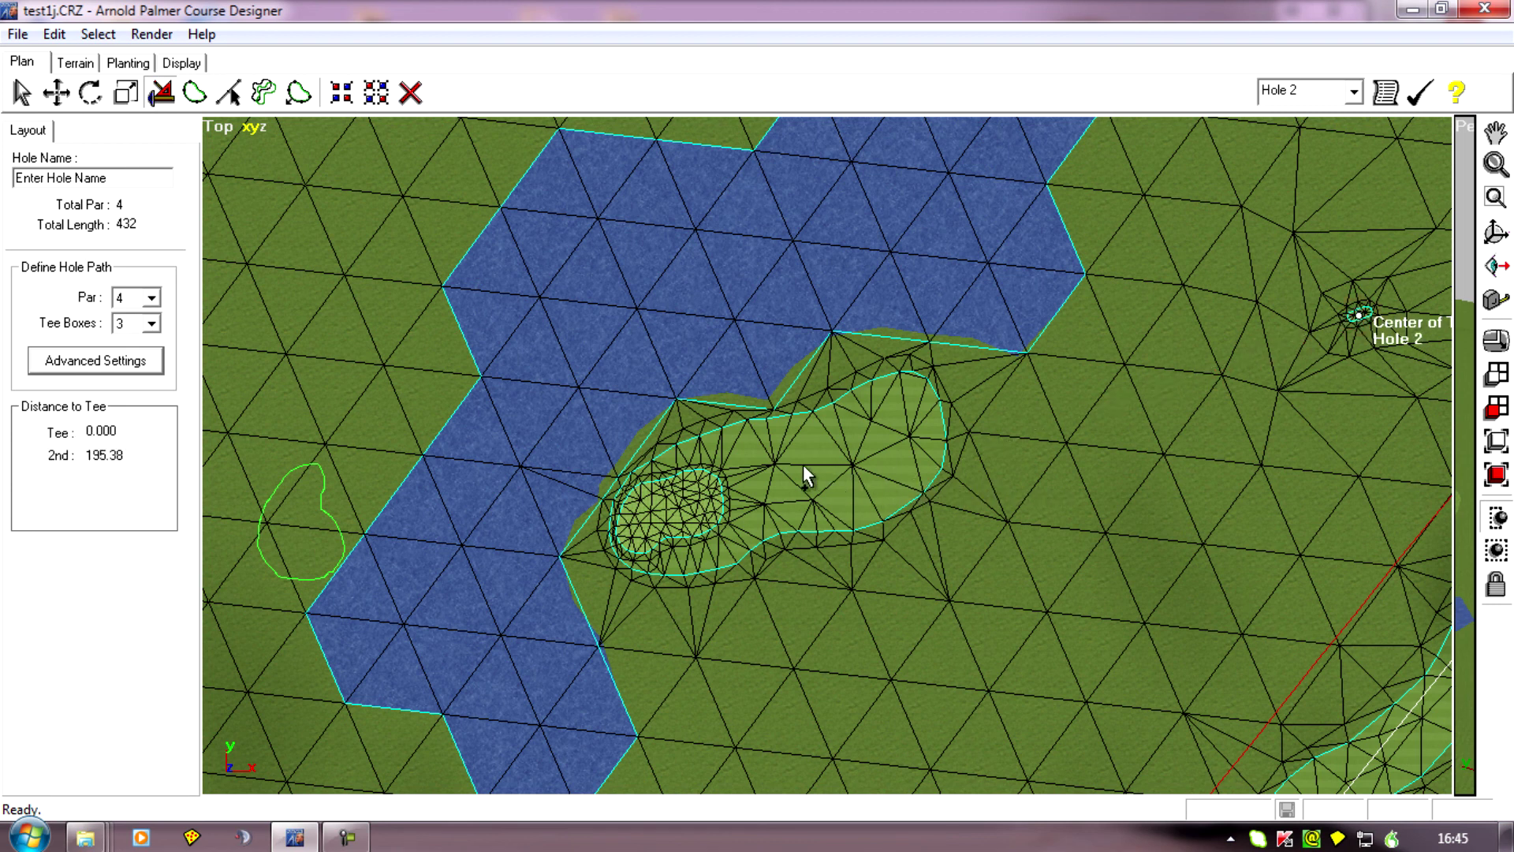
left_click(662, 523)
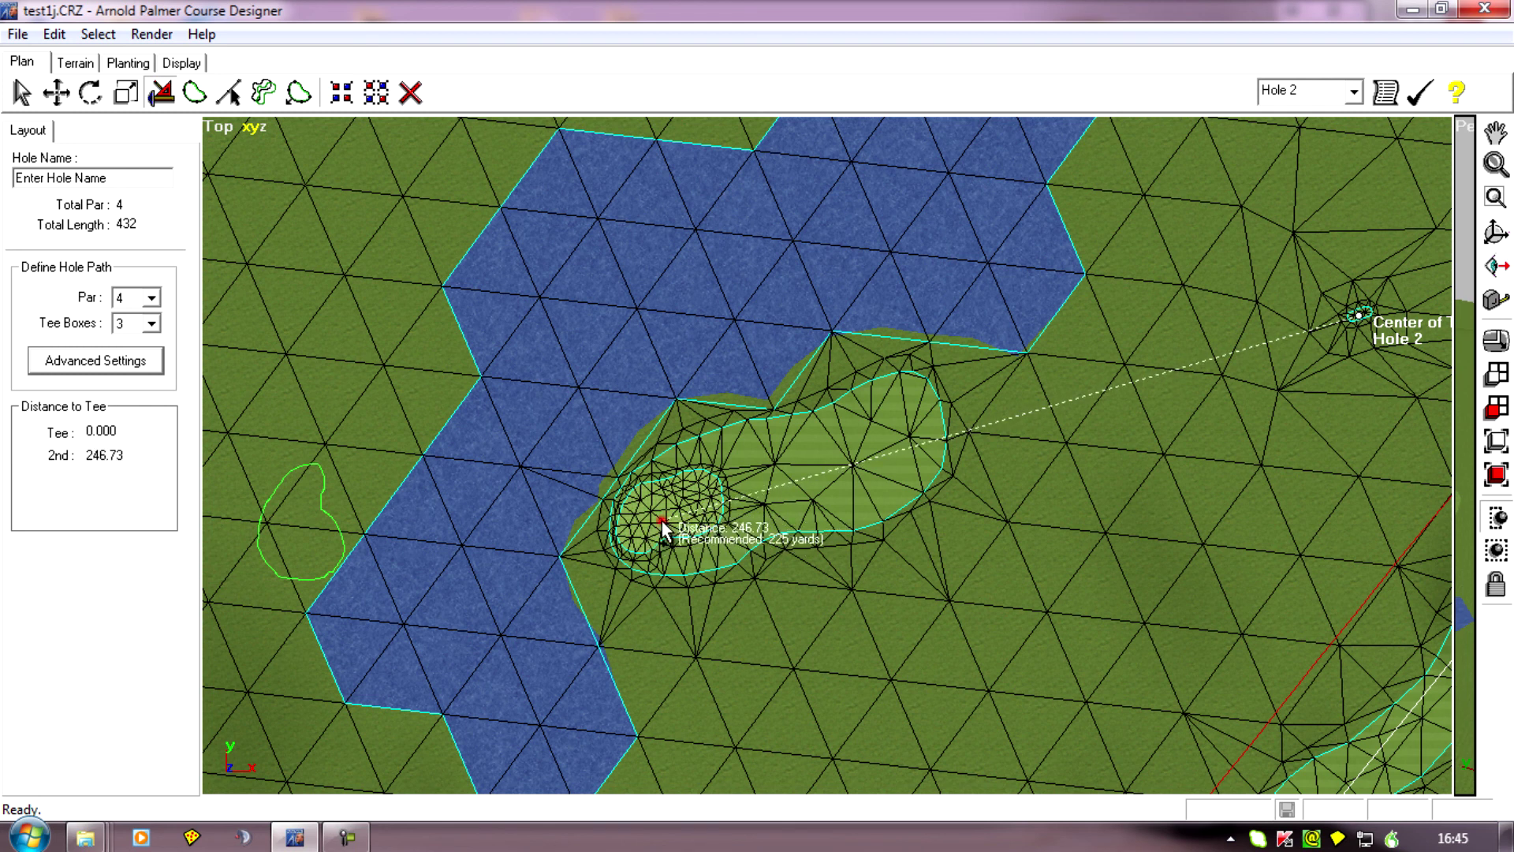
left_click(300, 526)
Examine the new path and boundary of hole 2 from the tee to the green outline across the water.
scroll(514, 673, "down", 3)
middle_click_drag(651, 655, 654, 633)
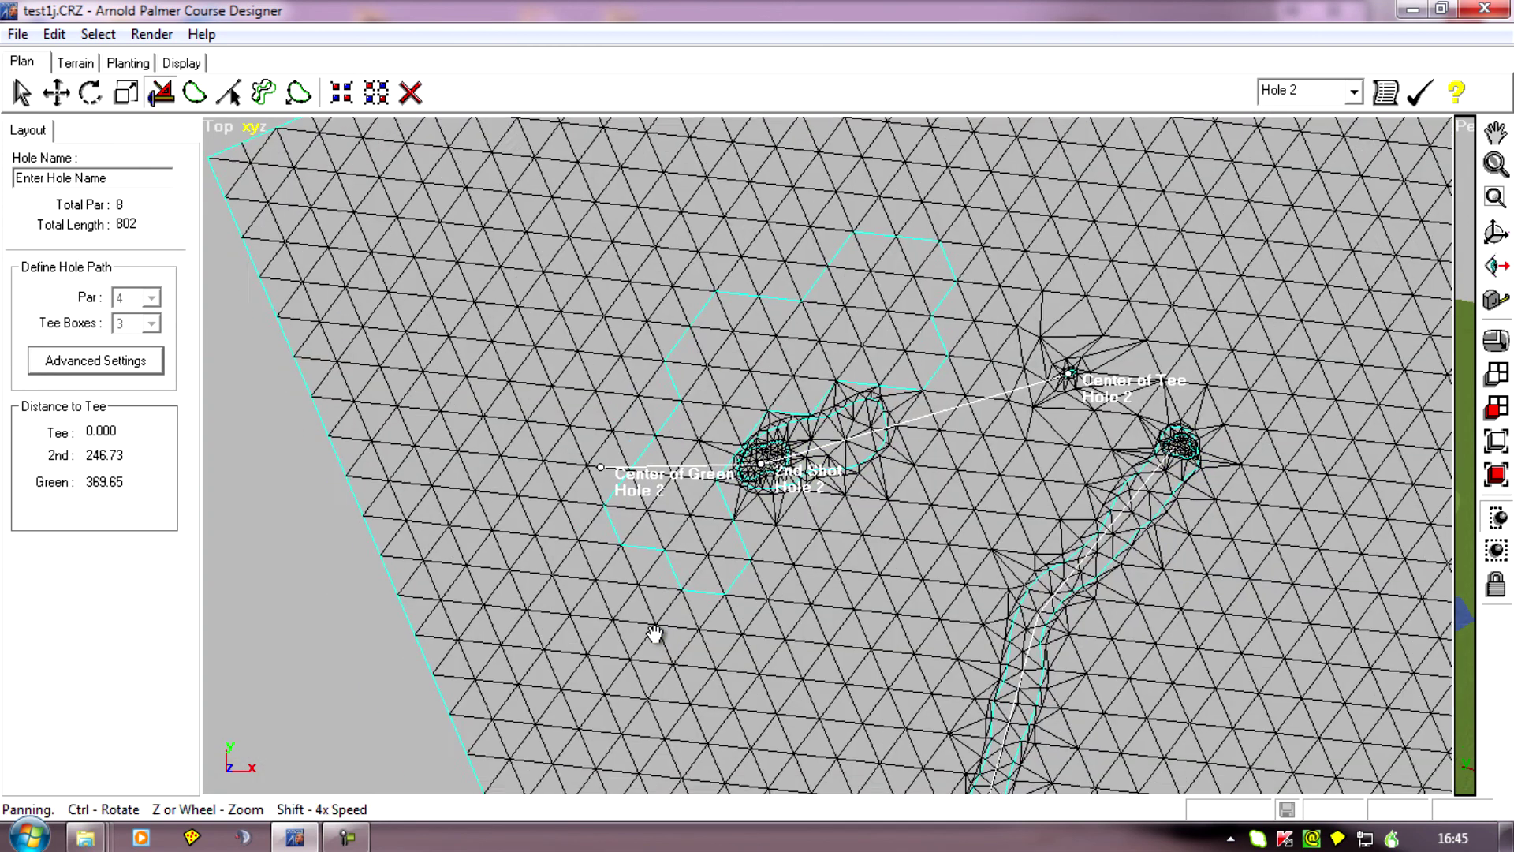
right_click_drag(655, 633, 638, 639)
scroll(787, 579, "up", 5)
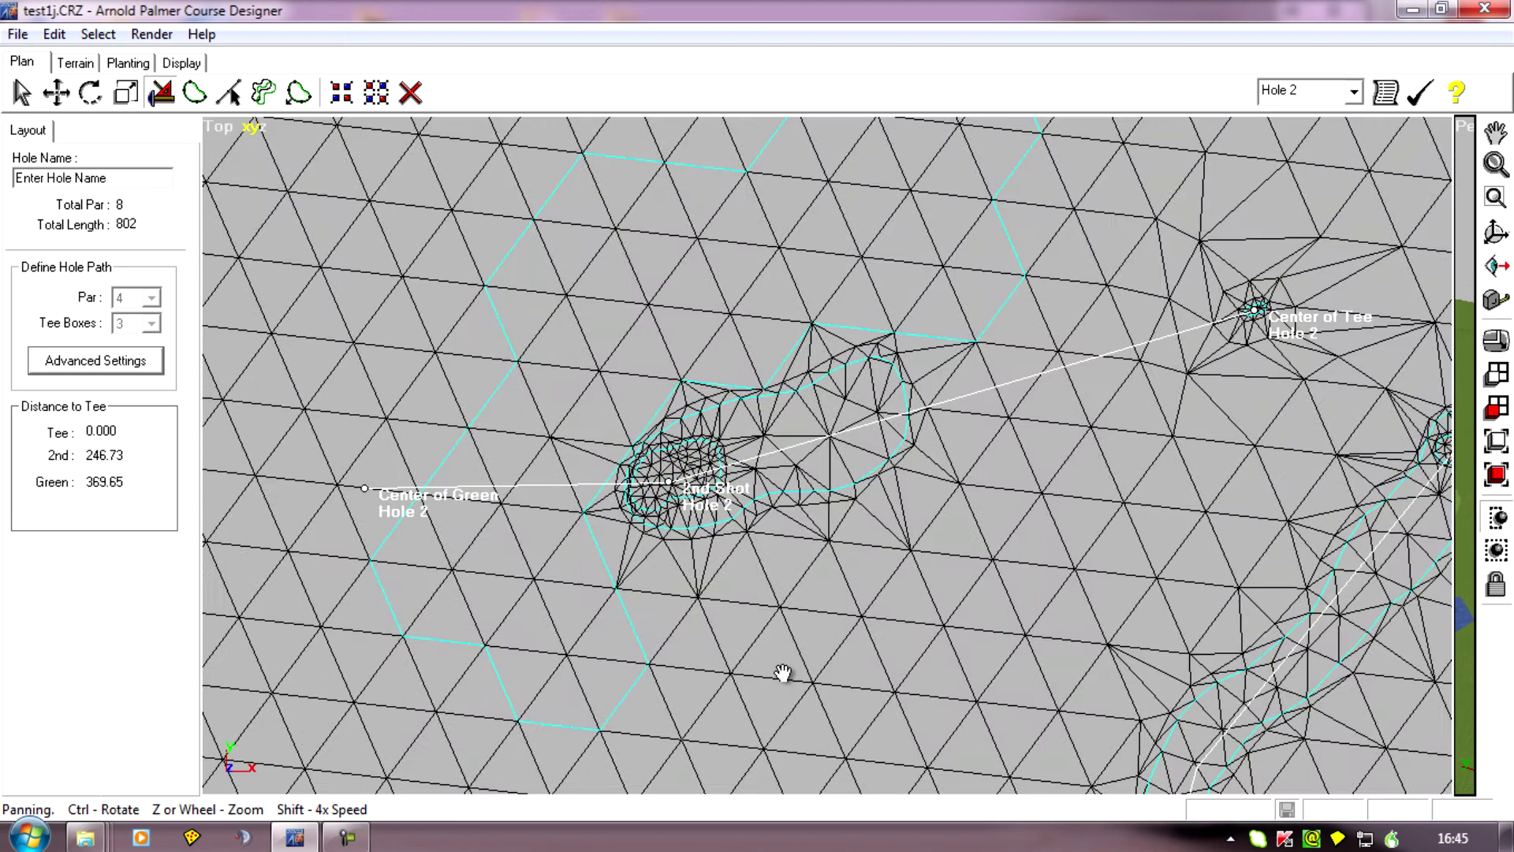
left_click_drag(783, 673, 748, 746)
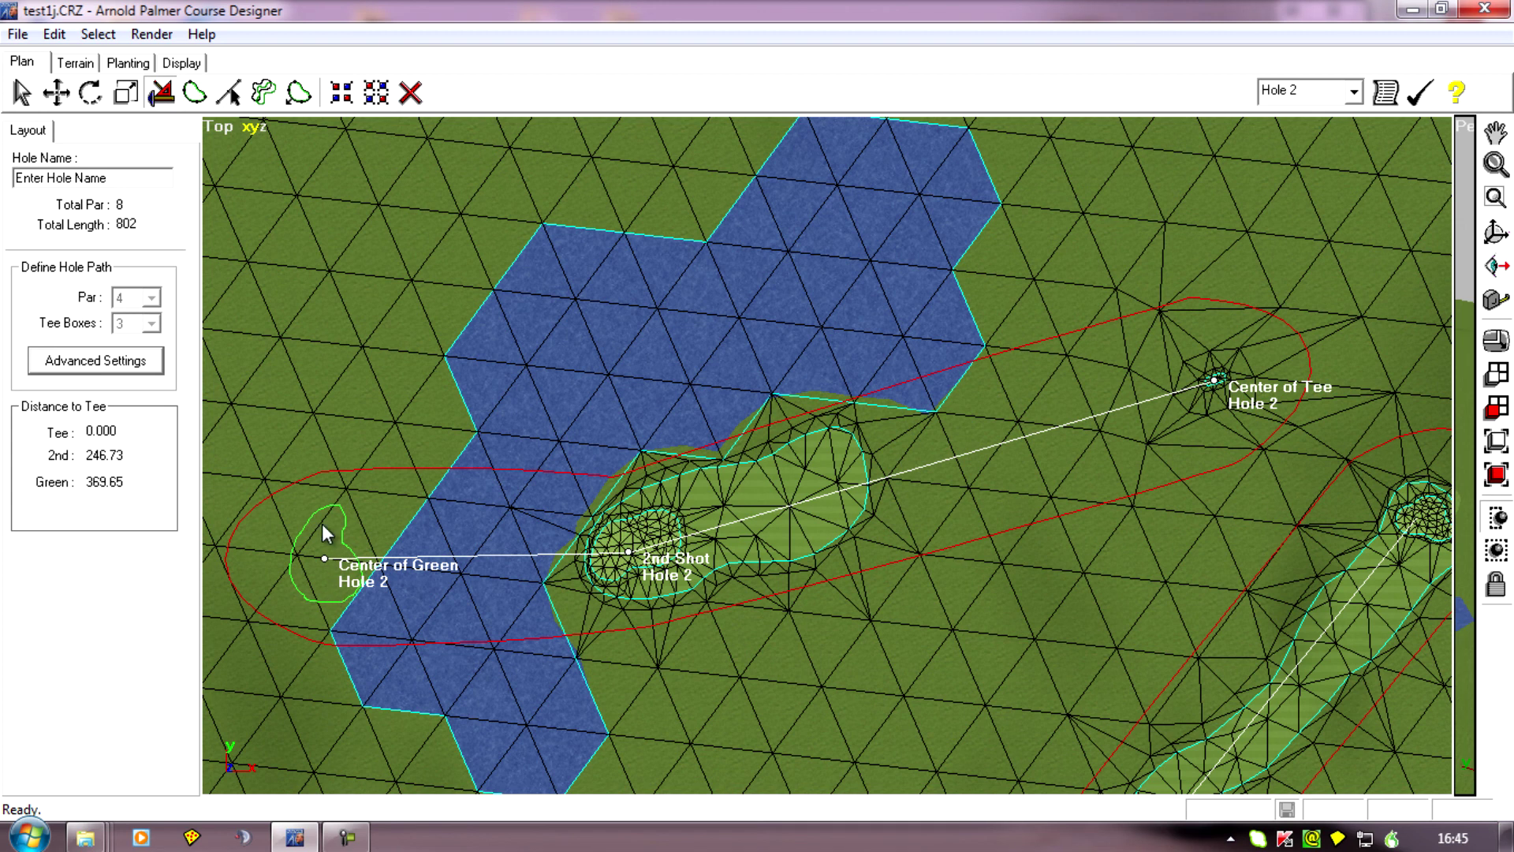
left_click_drag(1204, 380, 1047, 432)
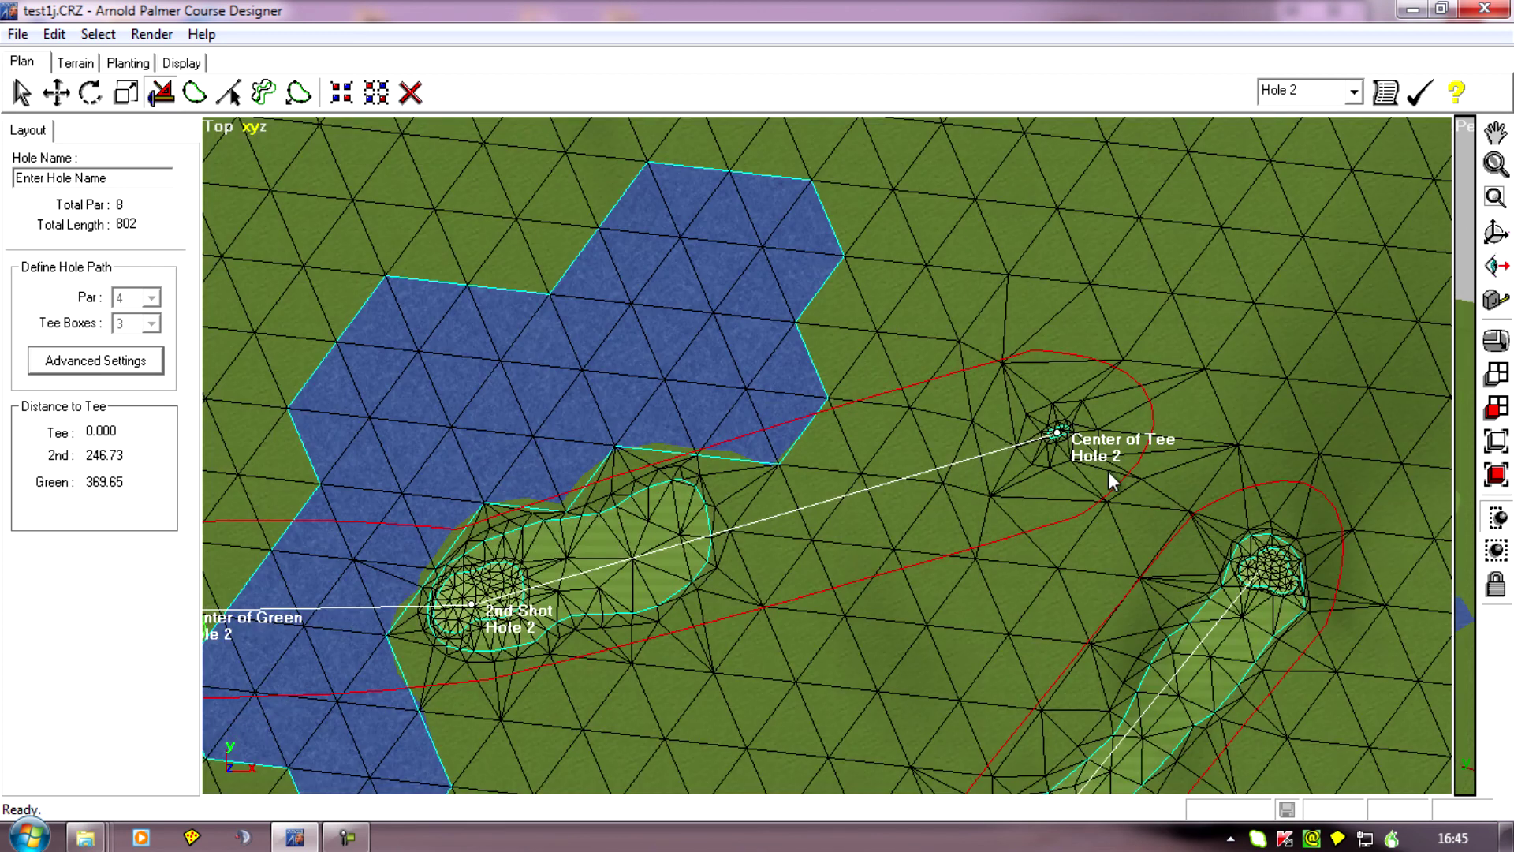
right_click_drag(712, 683, 926, 590)
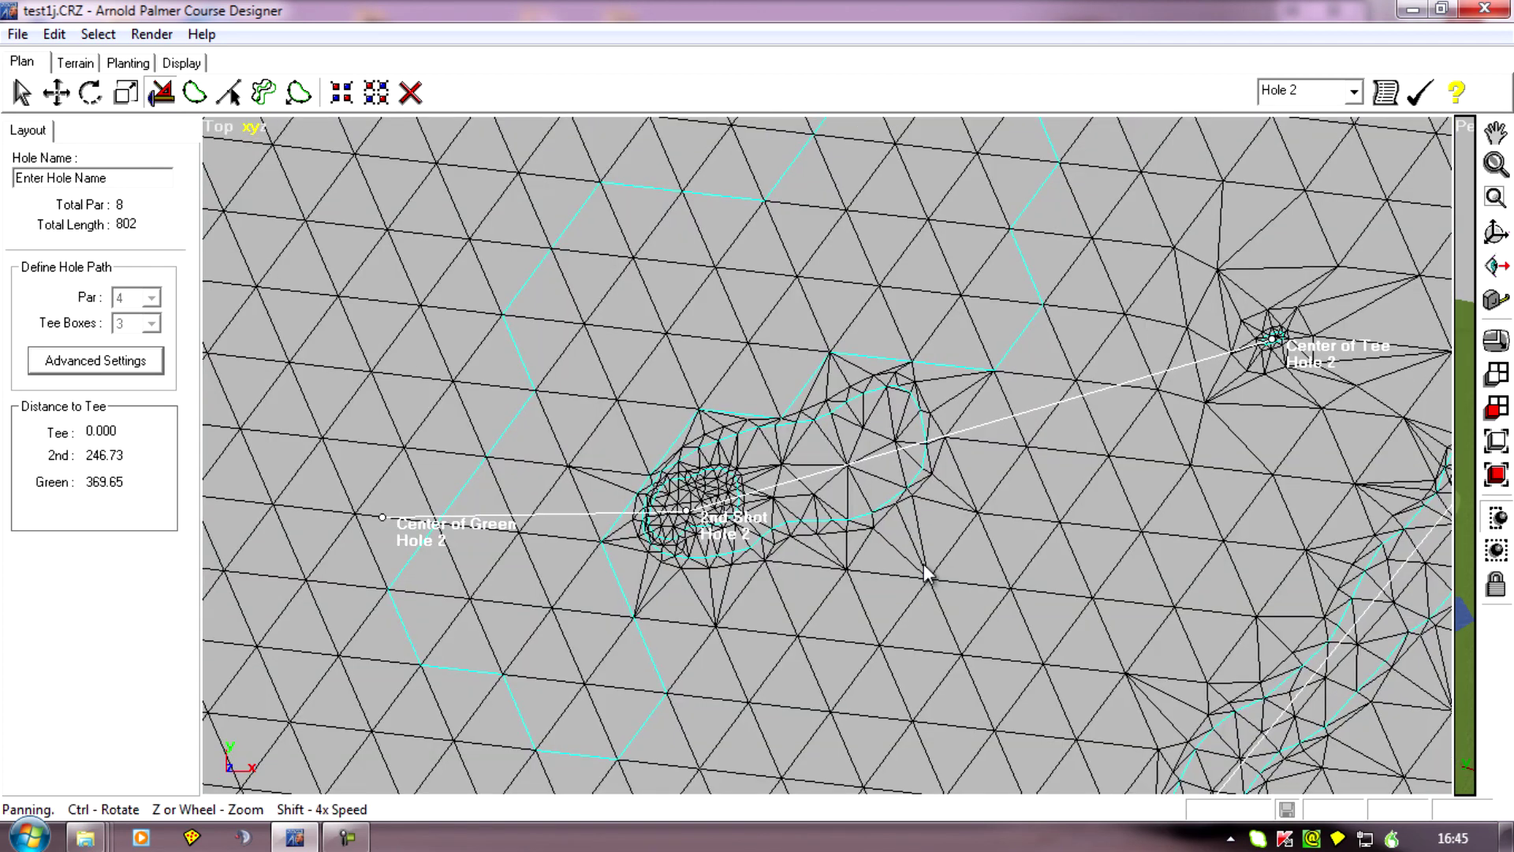
Examine the second-shot point and the mesh of the old green up close.
scroll(926, 590, "up", 2)
scroll(926, 591, "up", 1)
right_click_drag(624, 694, 892, 537)
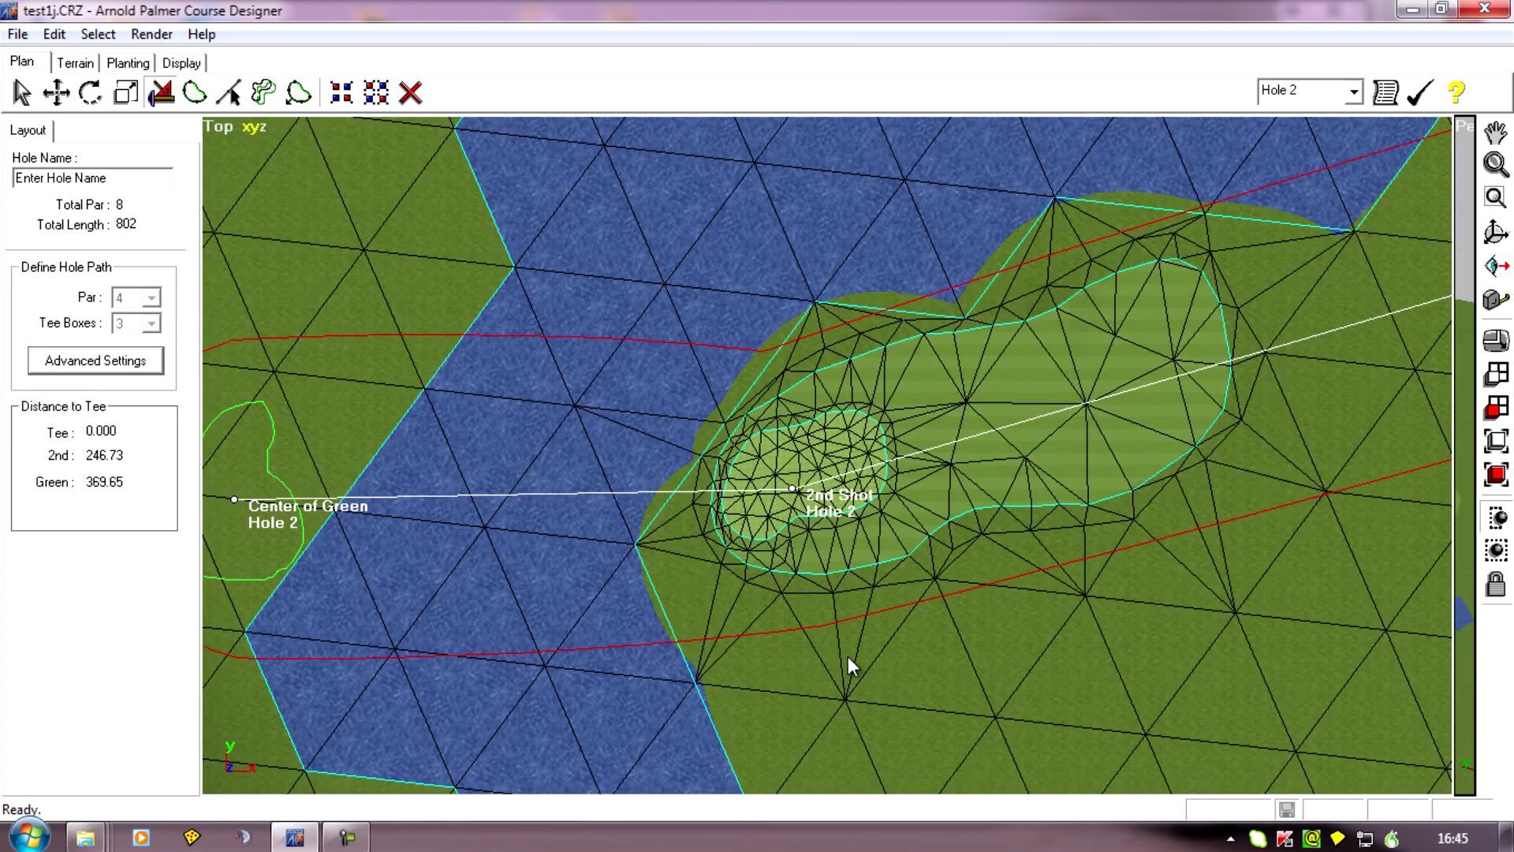
scroll(849, 666, "up", 2)
left_click_drag(597, 748, 708, 590)
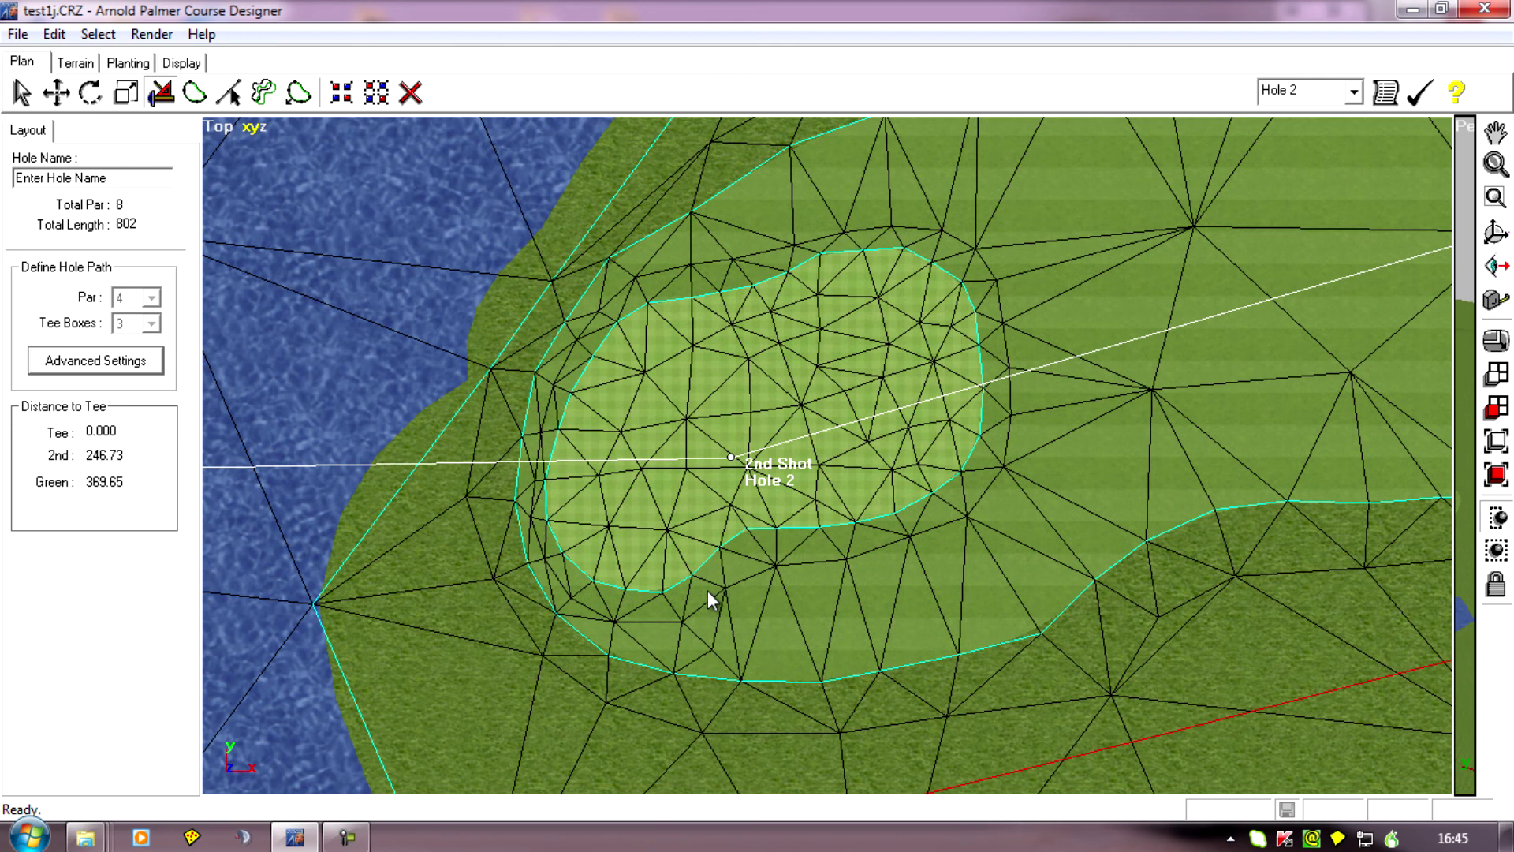
scroll(917, 437, "down", 1)
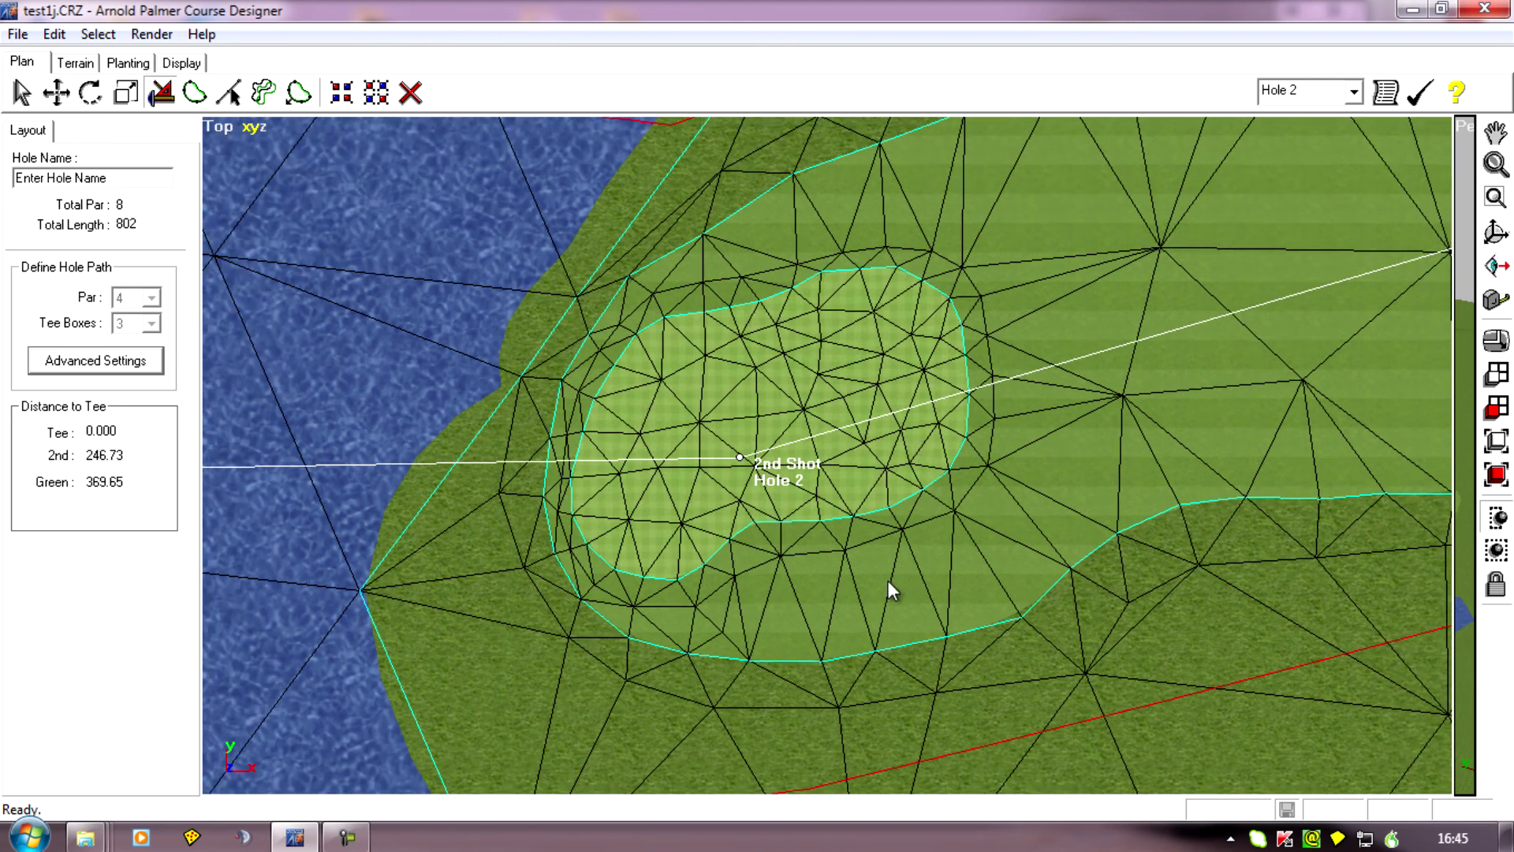
scroll(846, 713, "down", 1)
left_click_drag(845, 713, 872, 739)
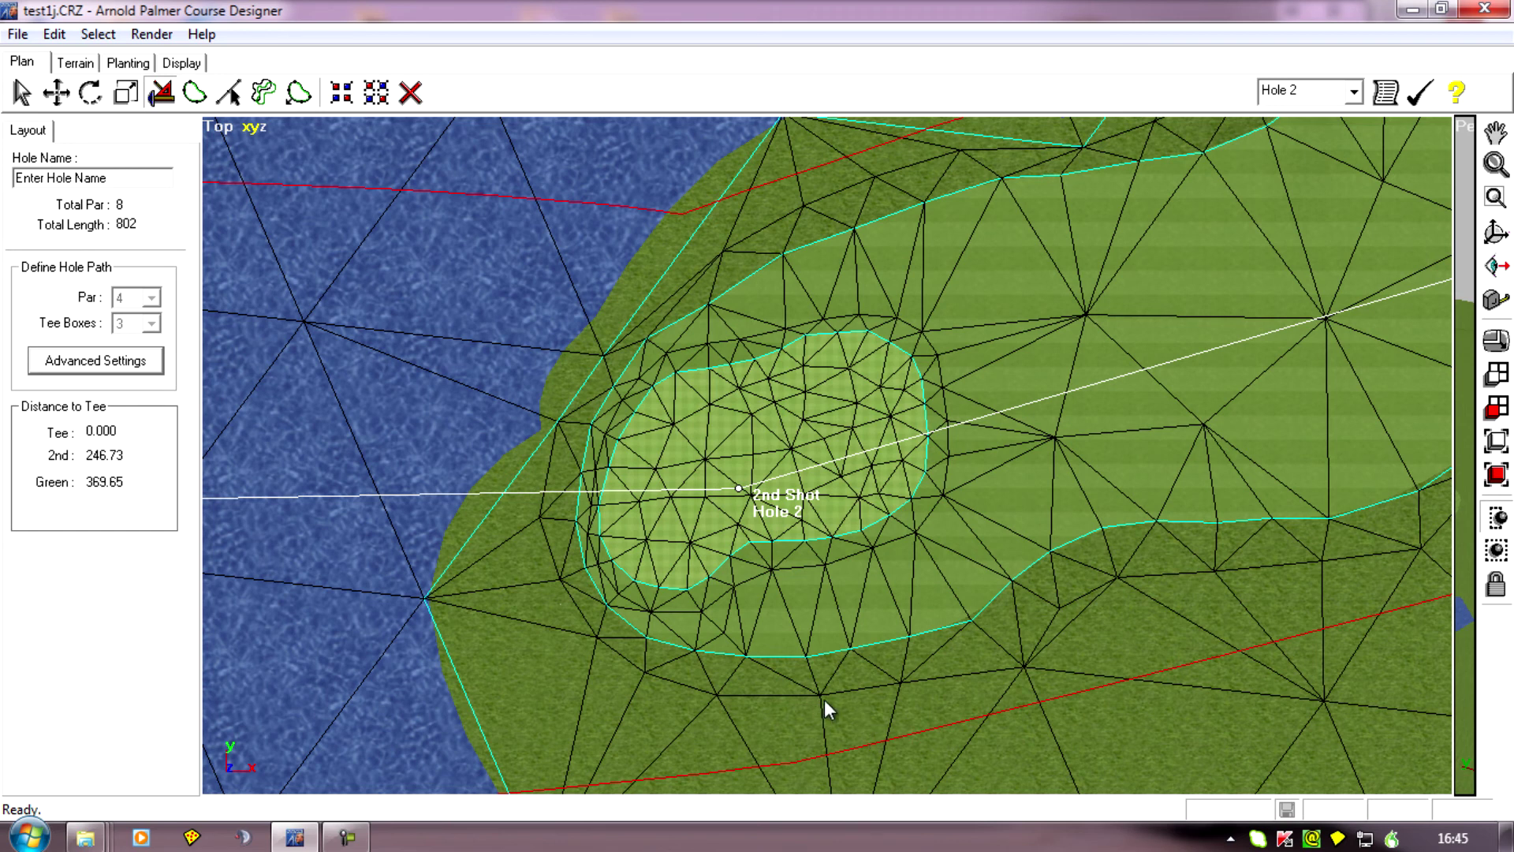
left_click_drag(826, 699, 823, 659)
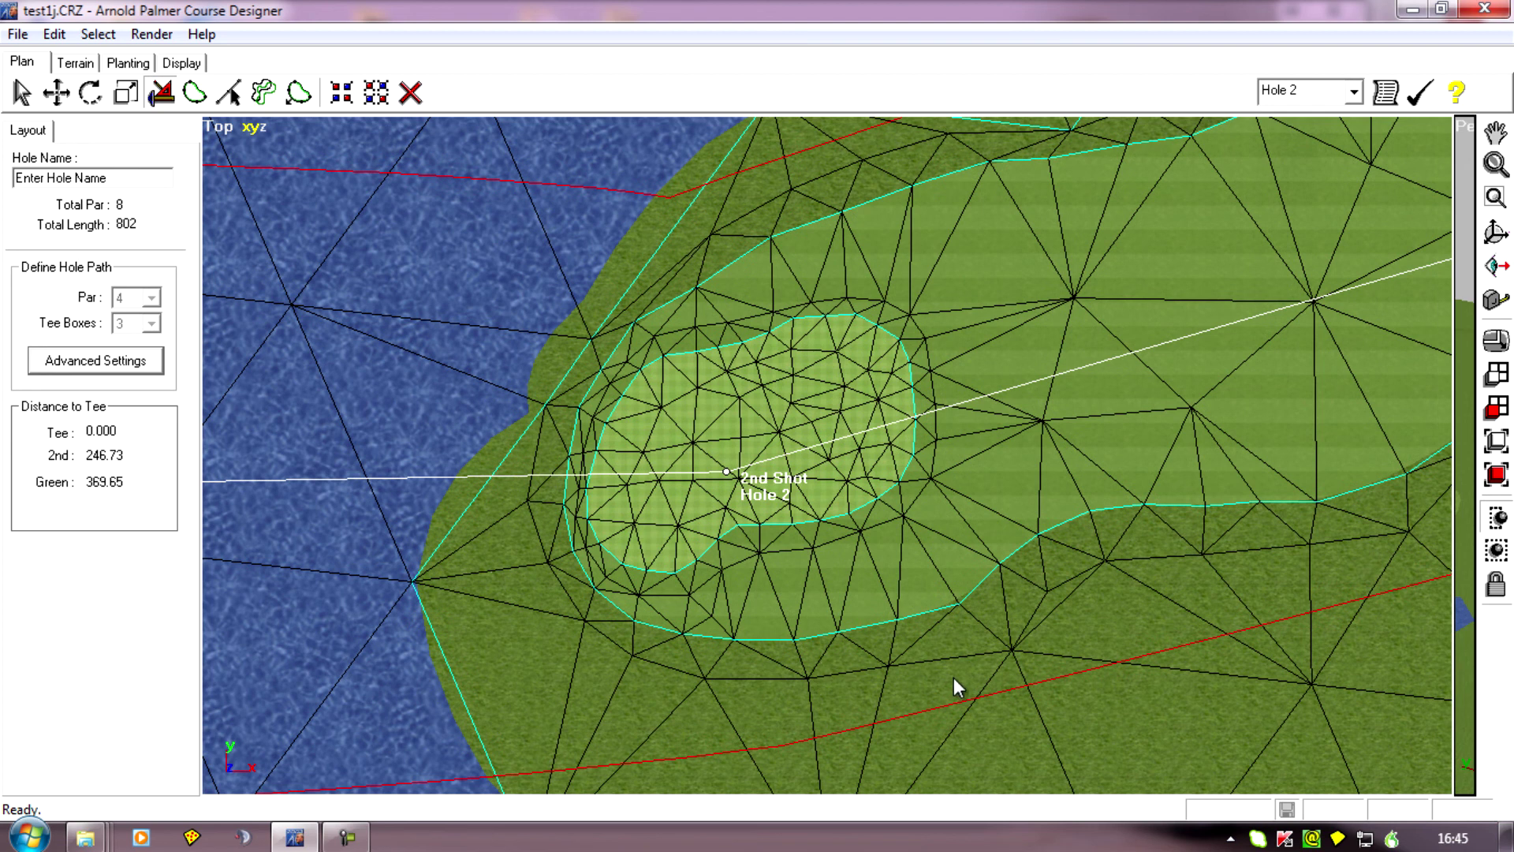
scroll(953, 678, "up", 5)
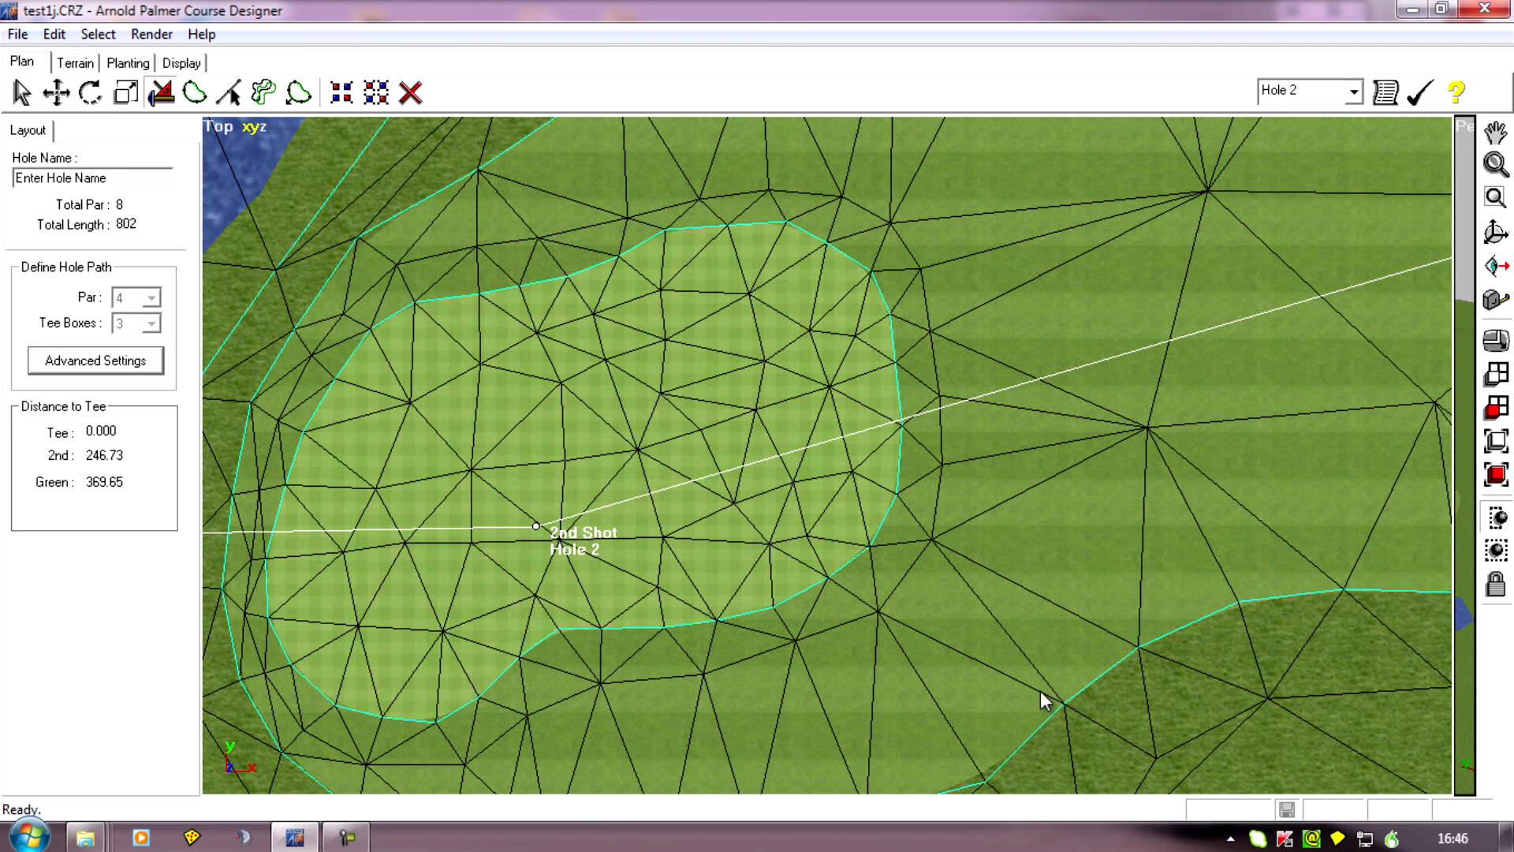
left_click_drag(1041, 700, 1000, 615)
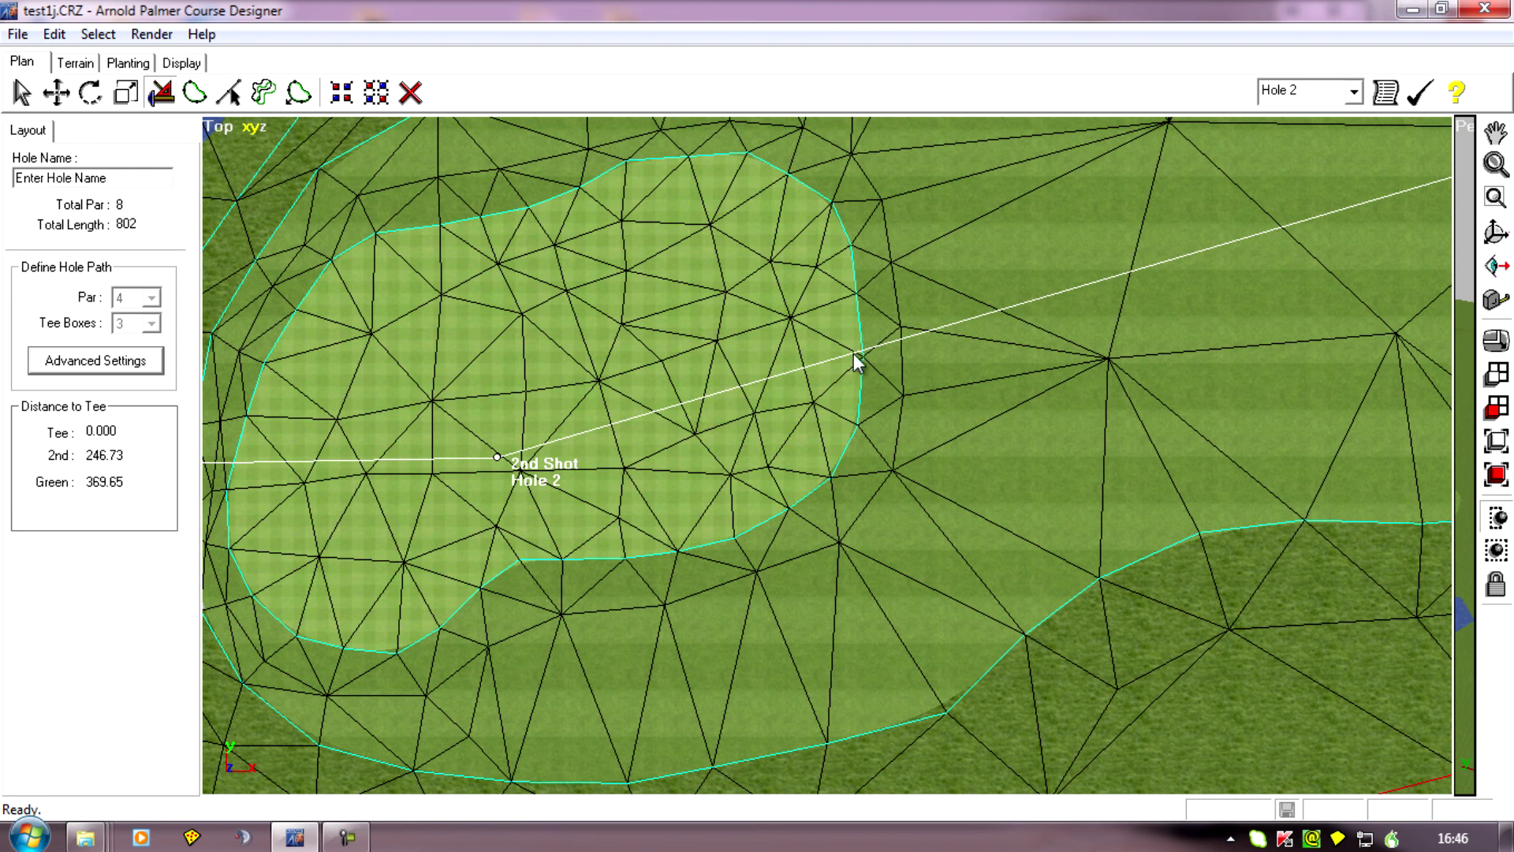
right_click_drag(587, 424, 781, 461)
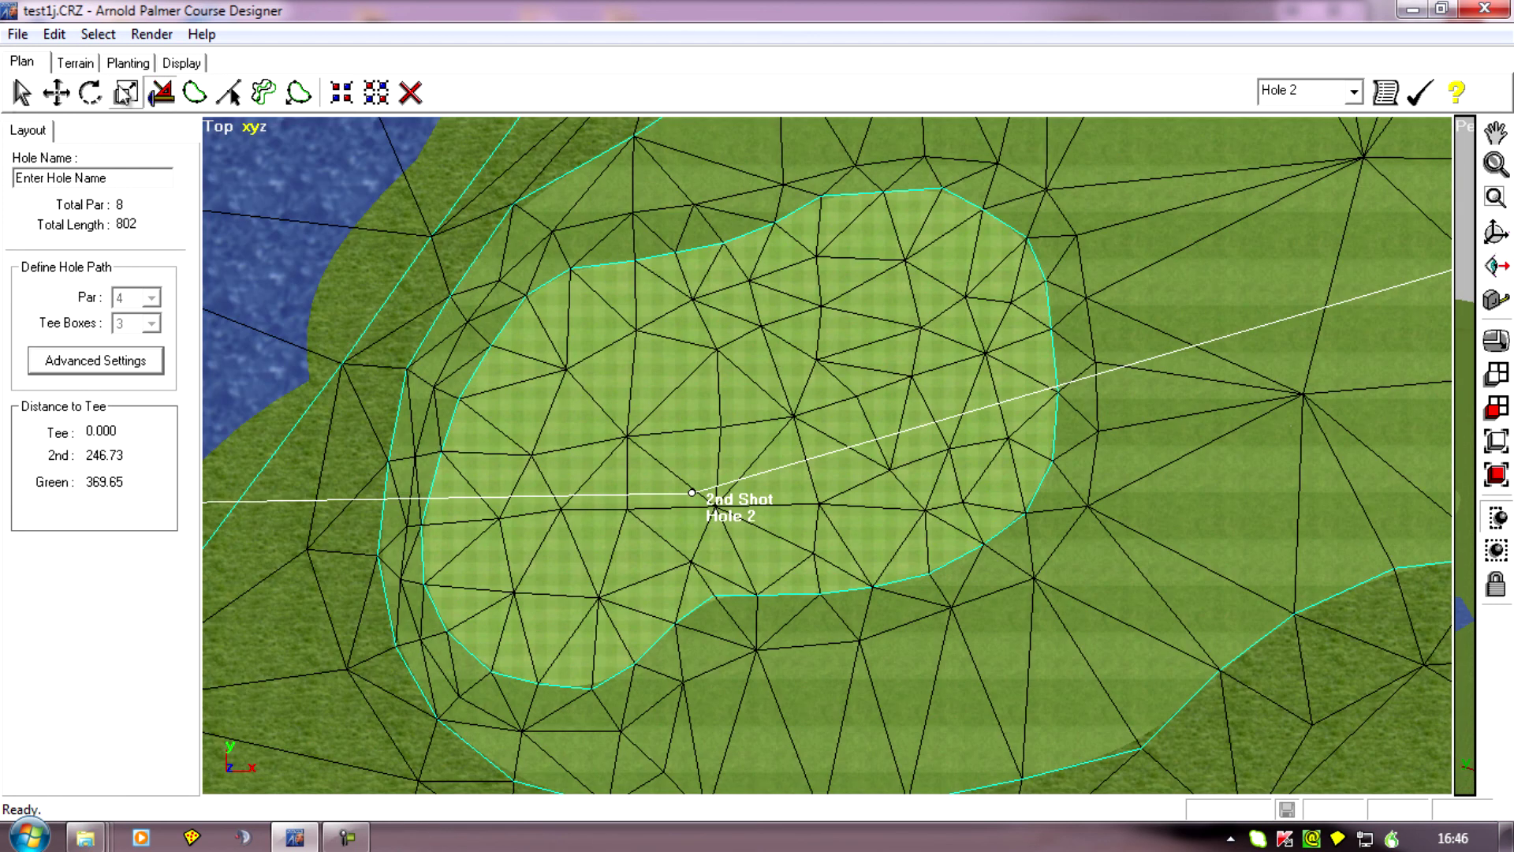
Select the faces of the old green and apply the Fairway terrain type to them.
left_click(75, 62)
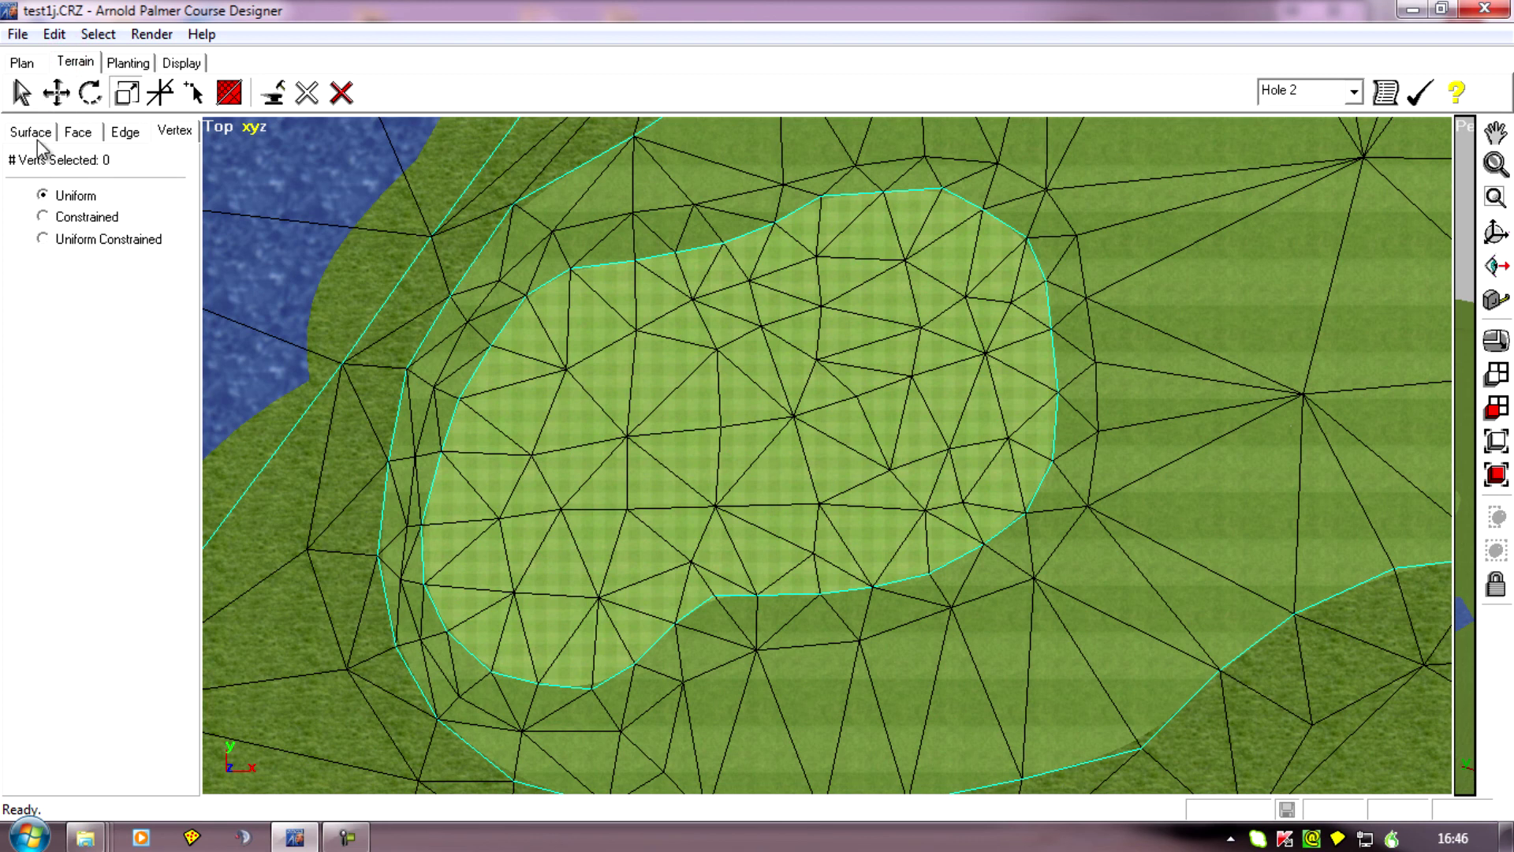
left_click(73, 136)
left_click(22, 93)
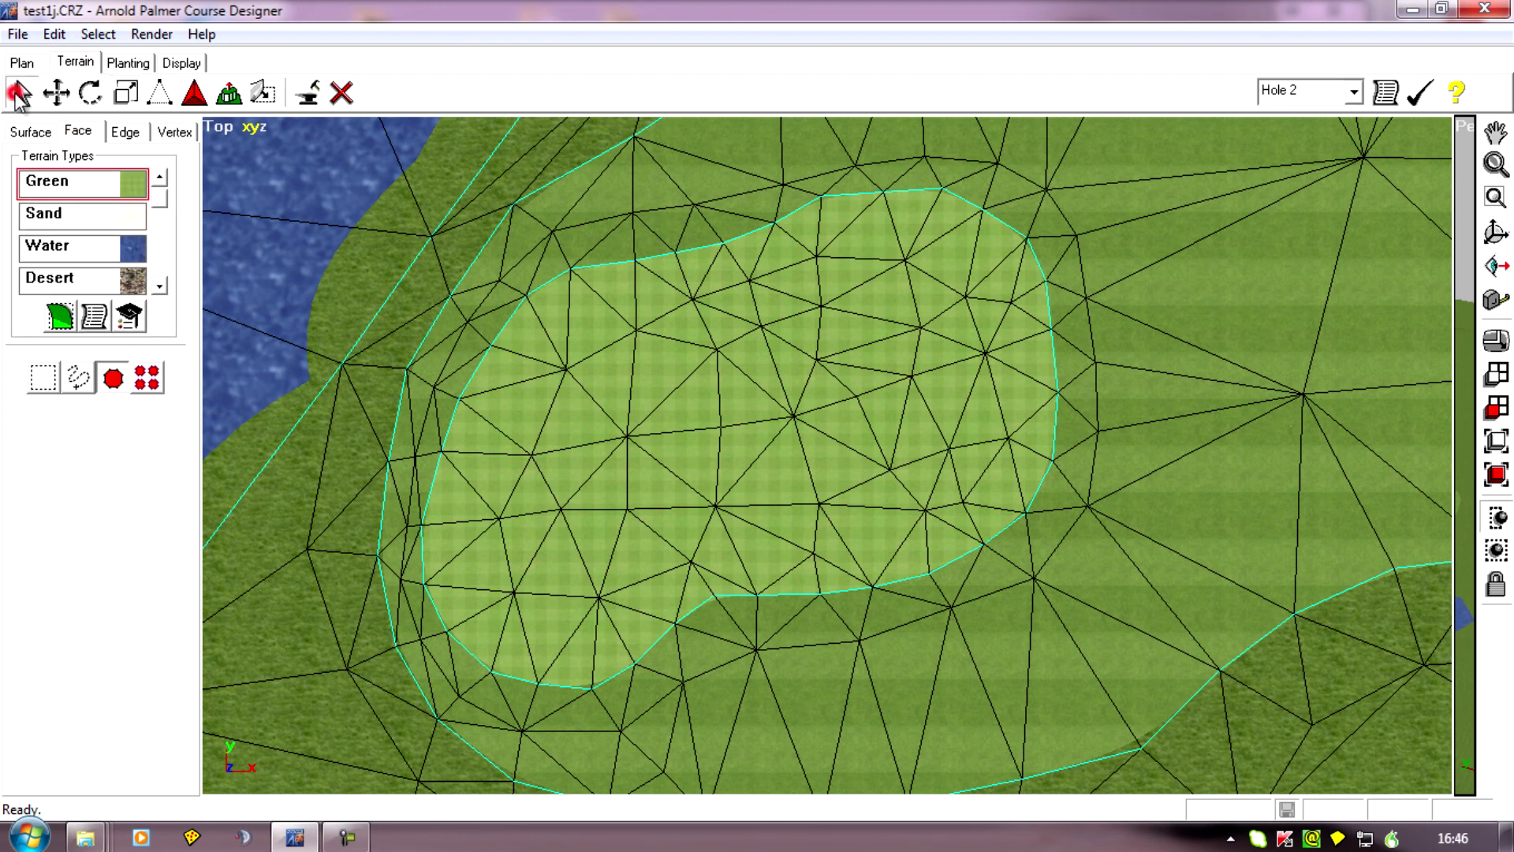
left_click(733, 414)
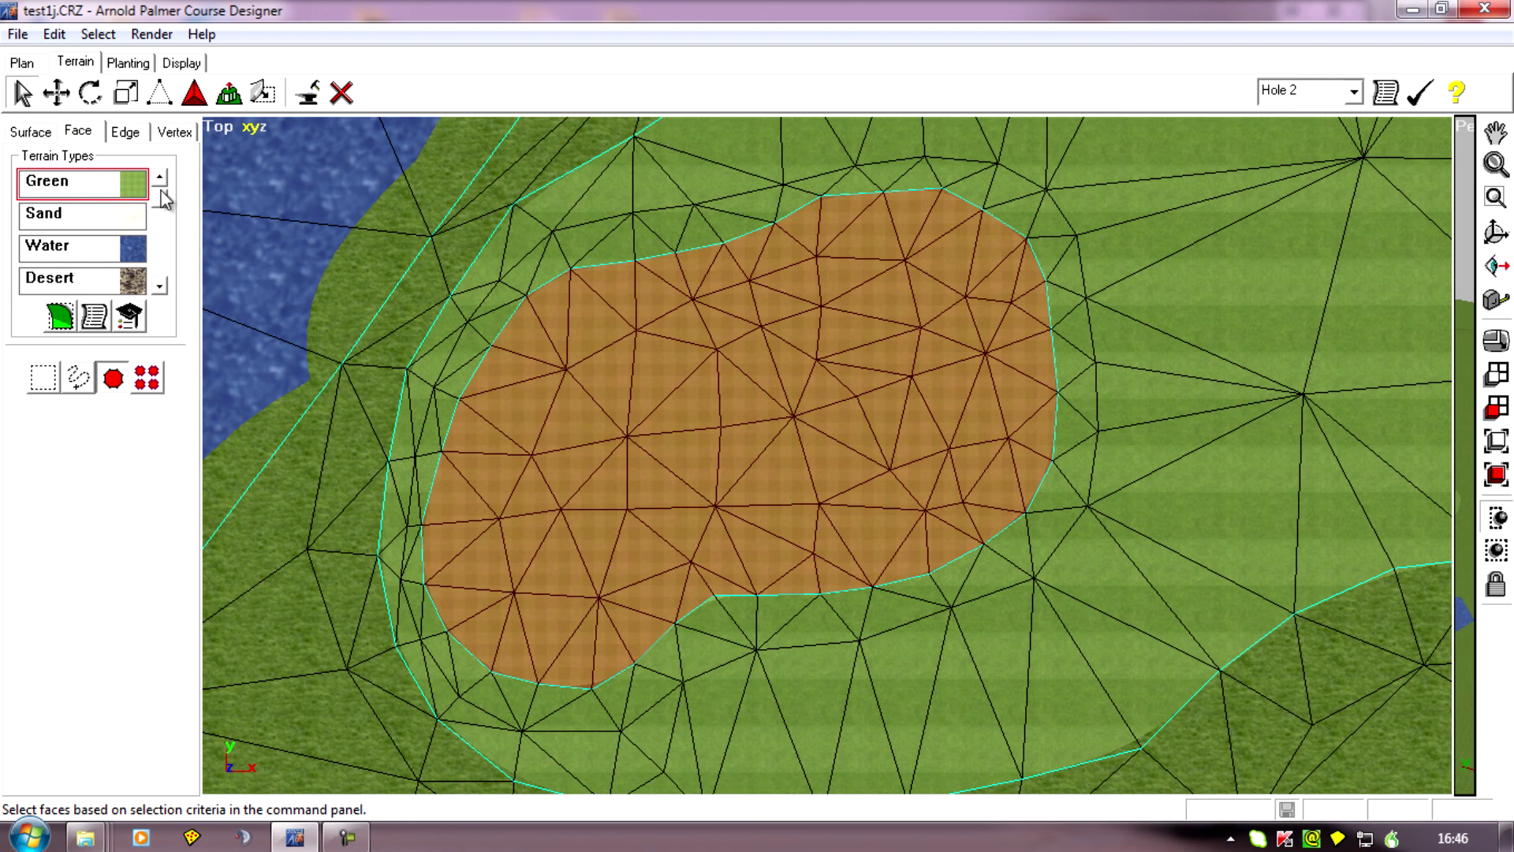
scroll(159, 179, "up", 1)
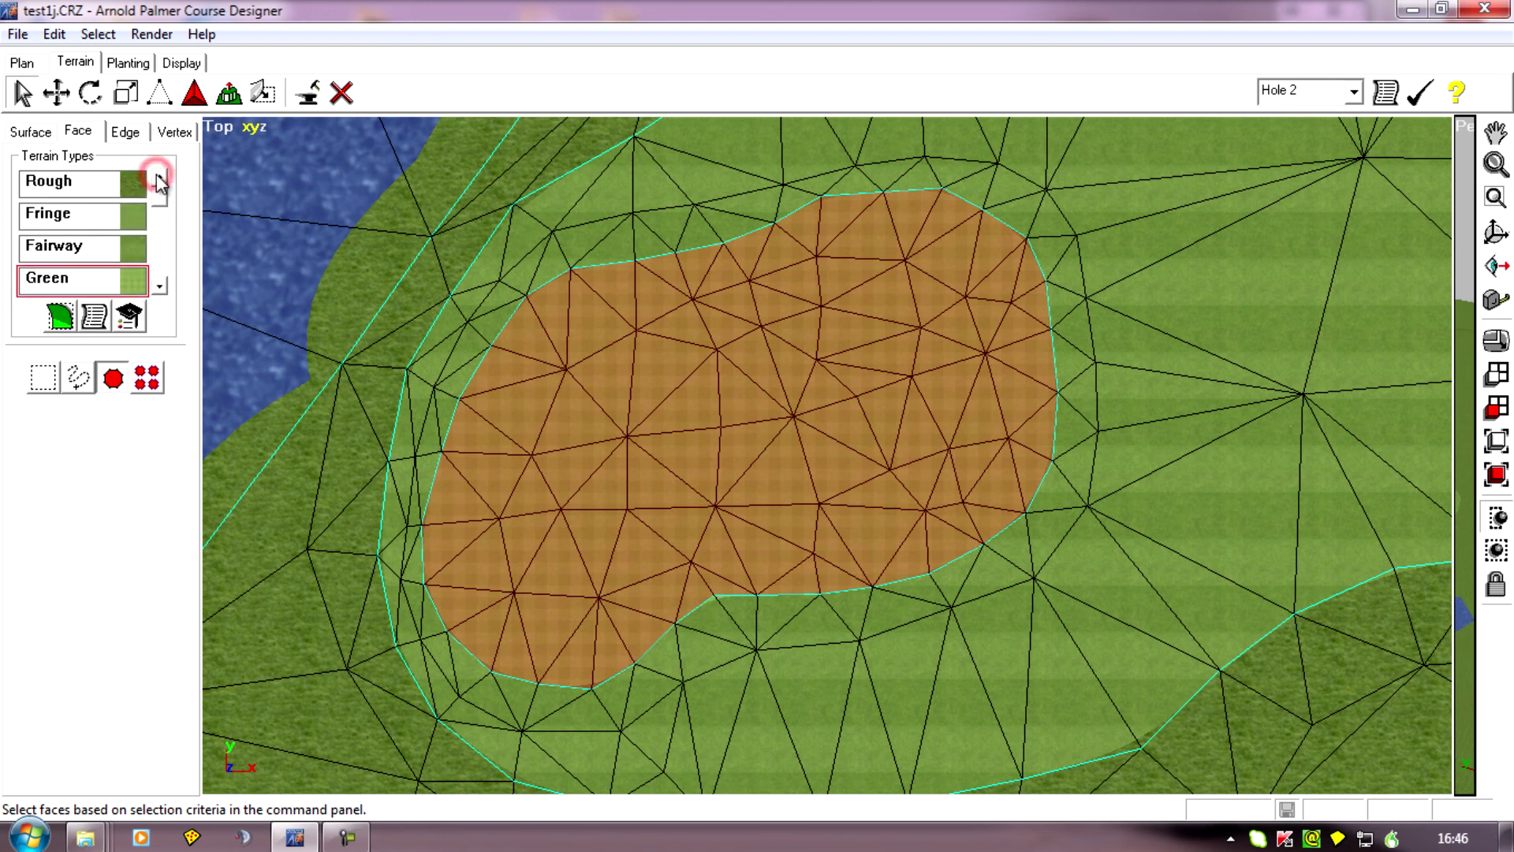
left_click(57, 252)
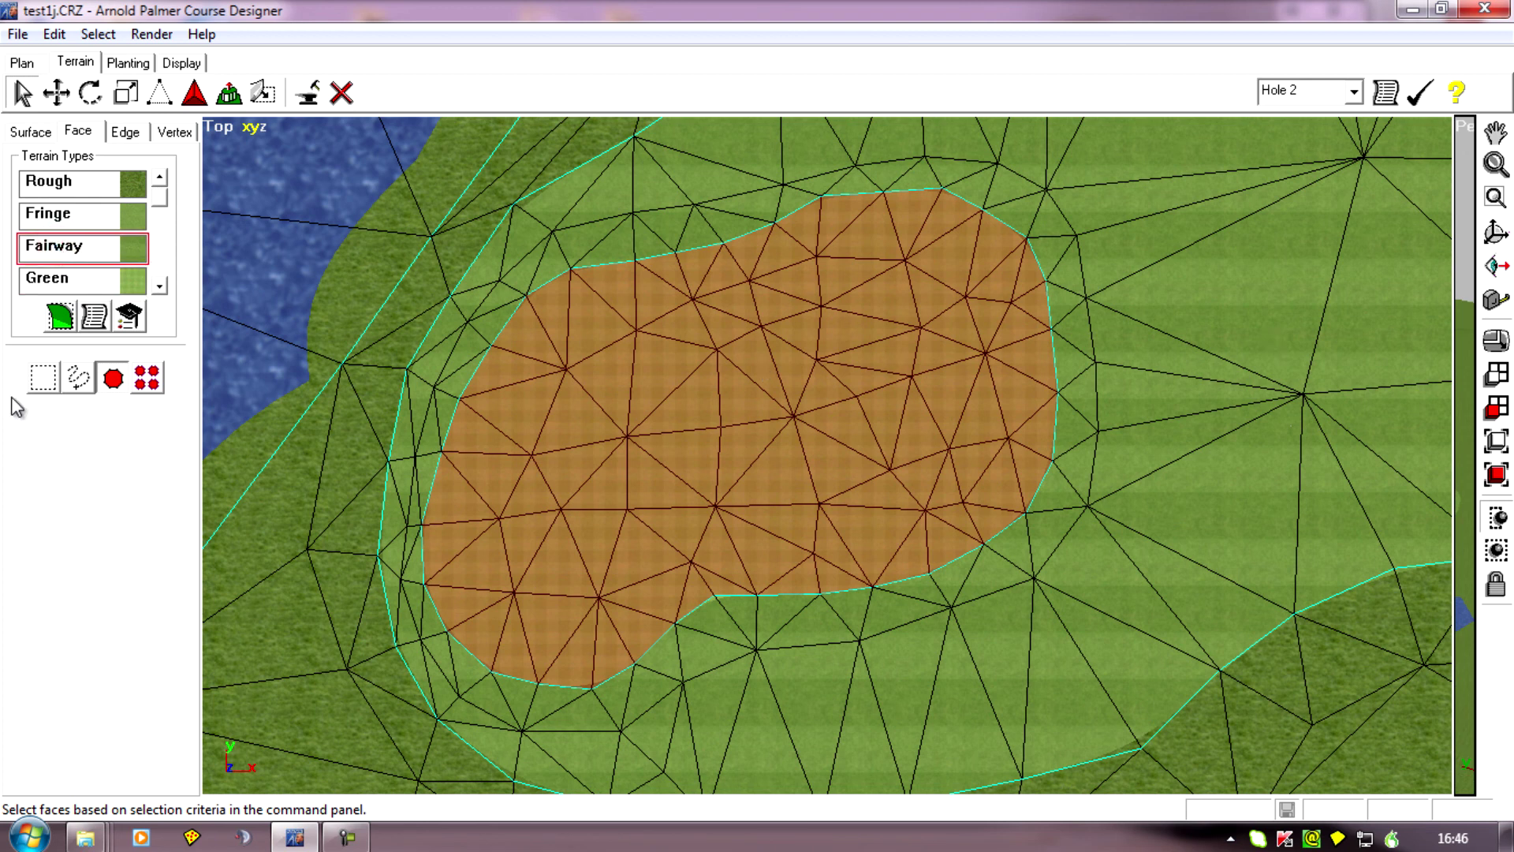
left_click(61, 317)
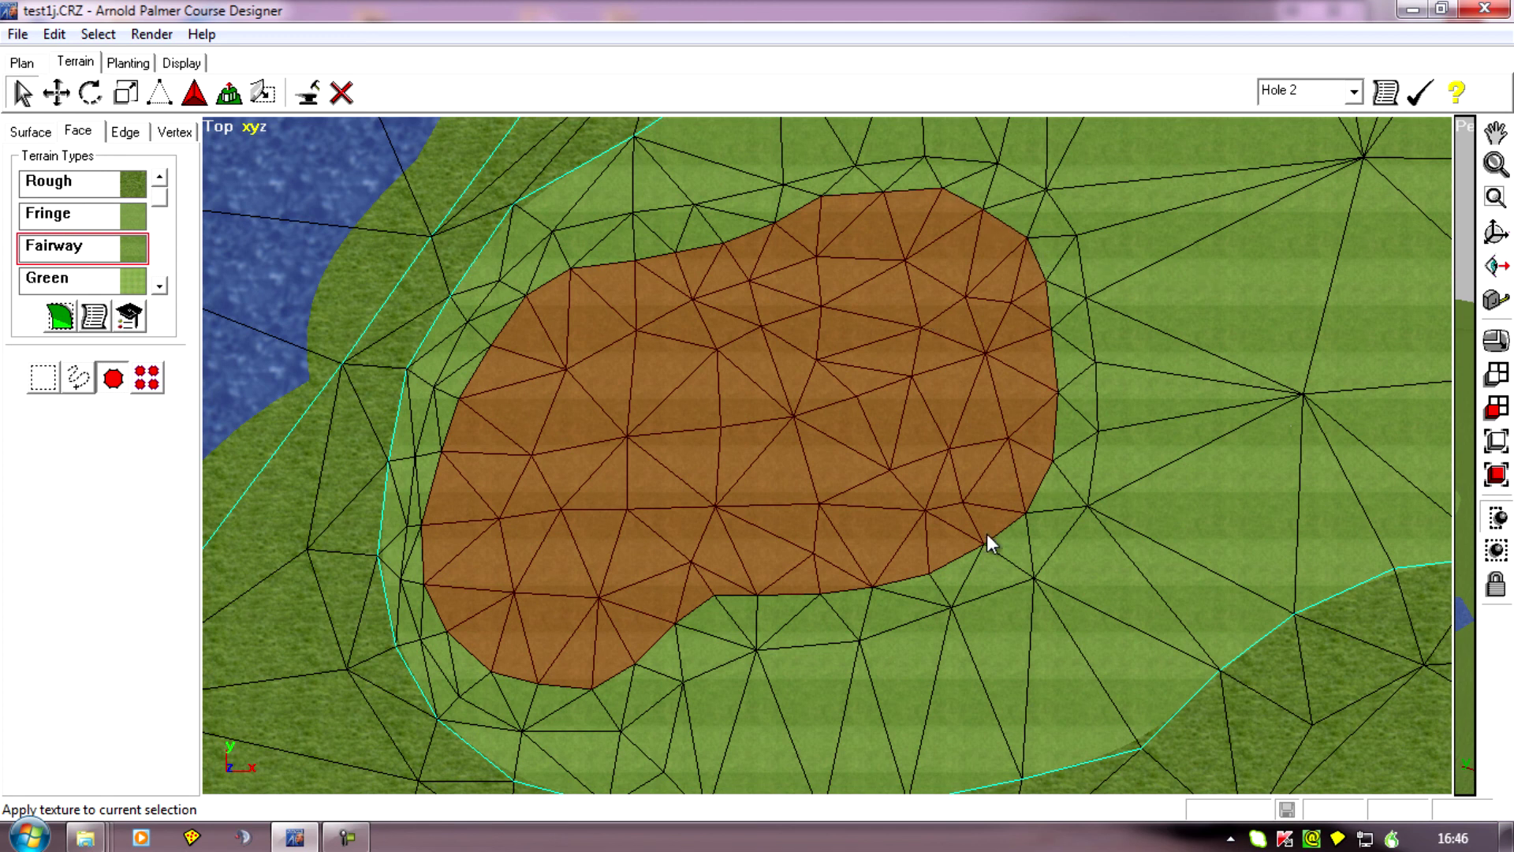
Aim the perspective camera along a line of sight toward the retextured green area and widen the perspective view.
right_click_drag(1054, 521, 1119, 504)
scroll(1295, 592, "up", 3)
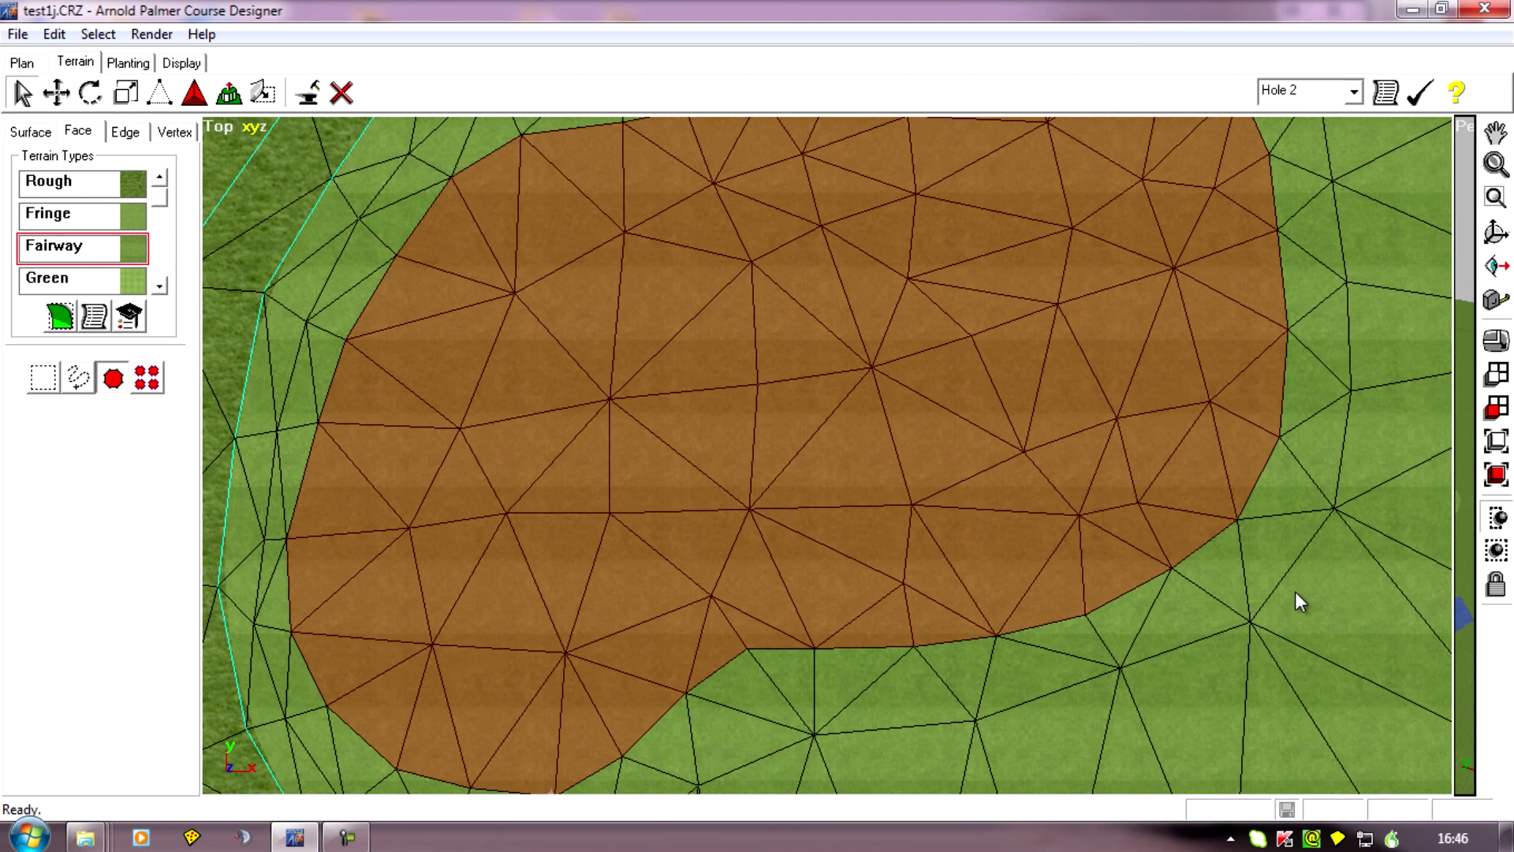
right_click_drag(1203, 530, 1095, 466)
scroll(1052, 477, "down", 4)
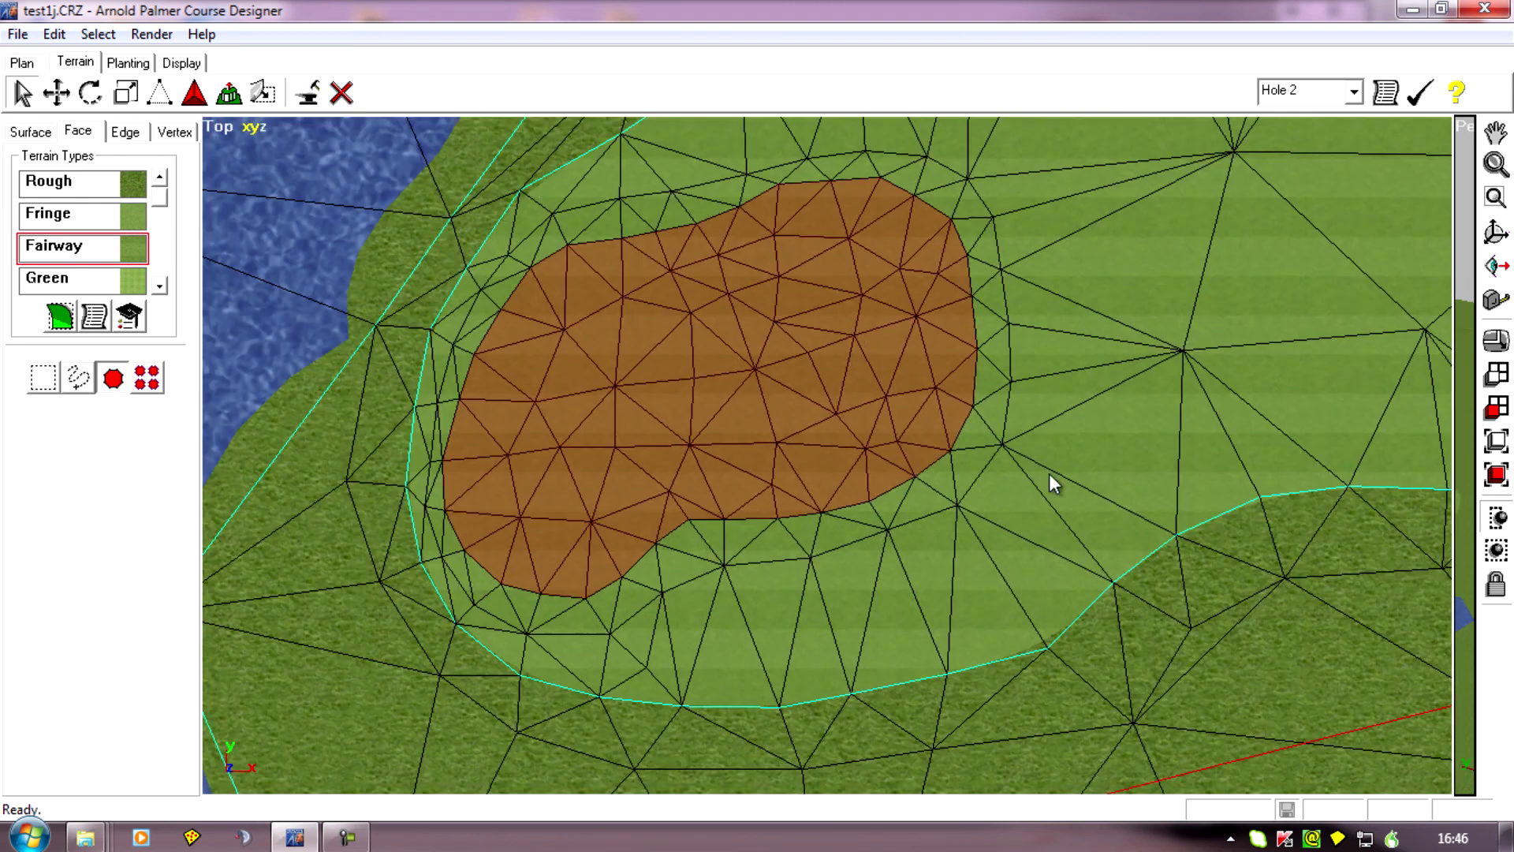
left_click(1503, 270)
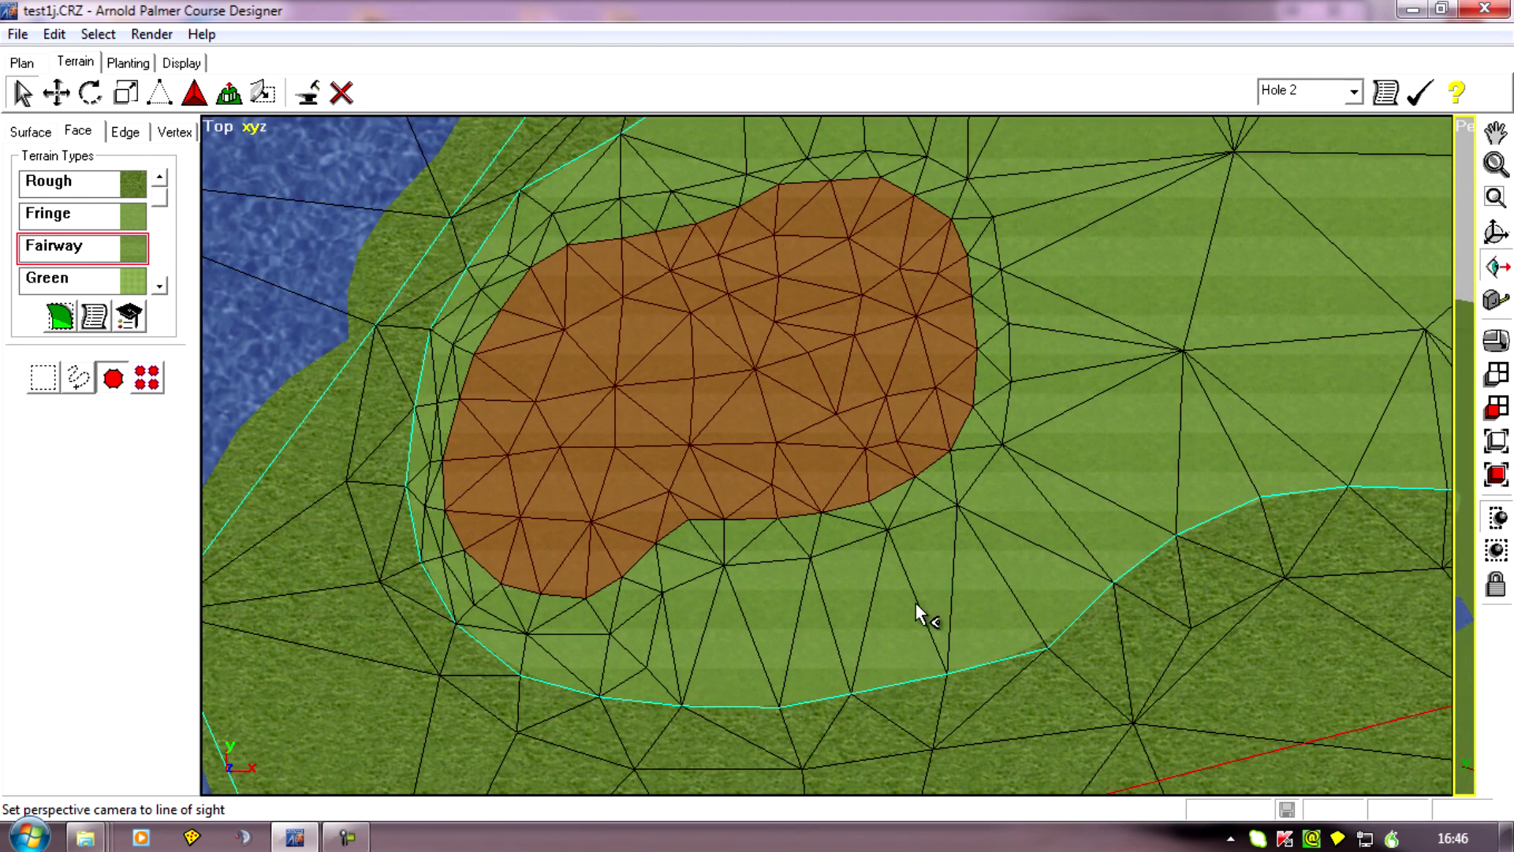
left_click_drag(957, 537, 966, 492)
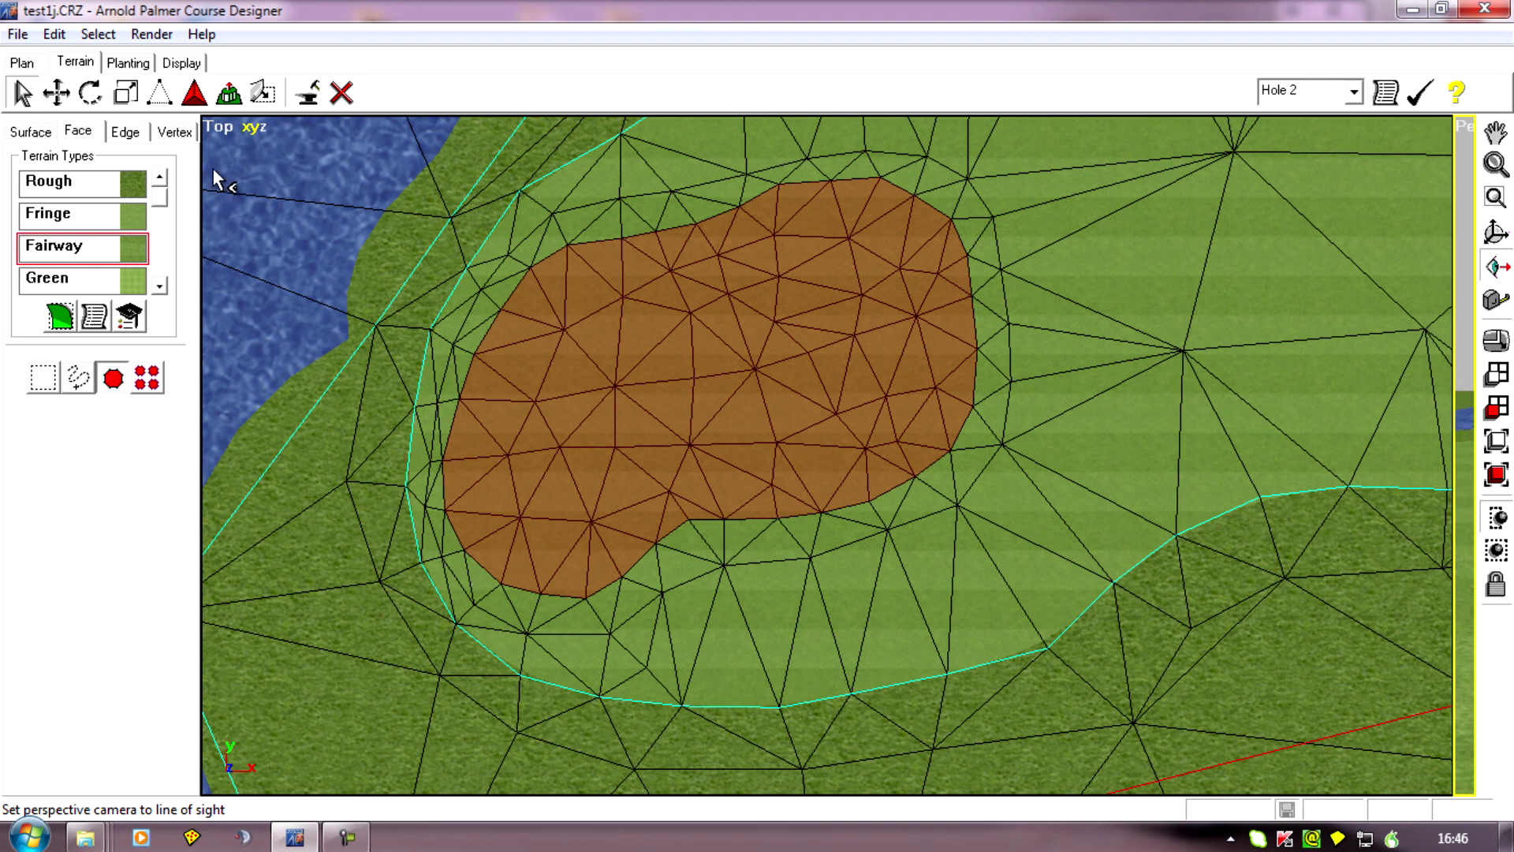
left_click_drag(1455, 373, 841, 441)
Examine the fairway-textured area of the old green in the perspective view from several angles and heights.
middle_click_drag(981, 531, 1091, 433)
left_click_drag(1091, 433, 1096, 470)
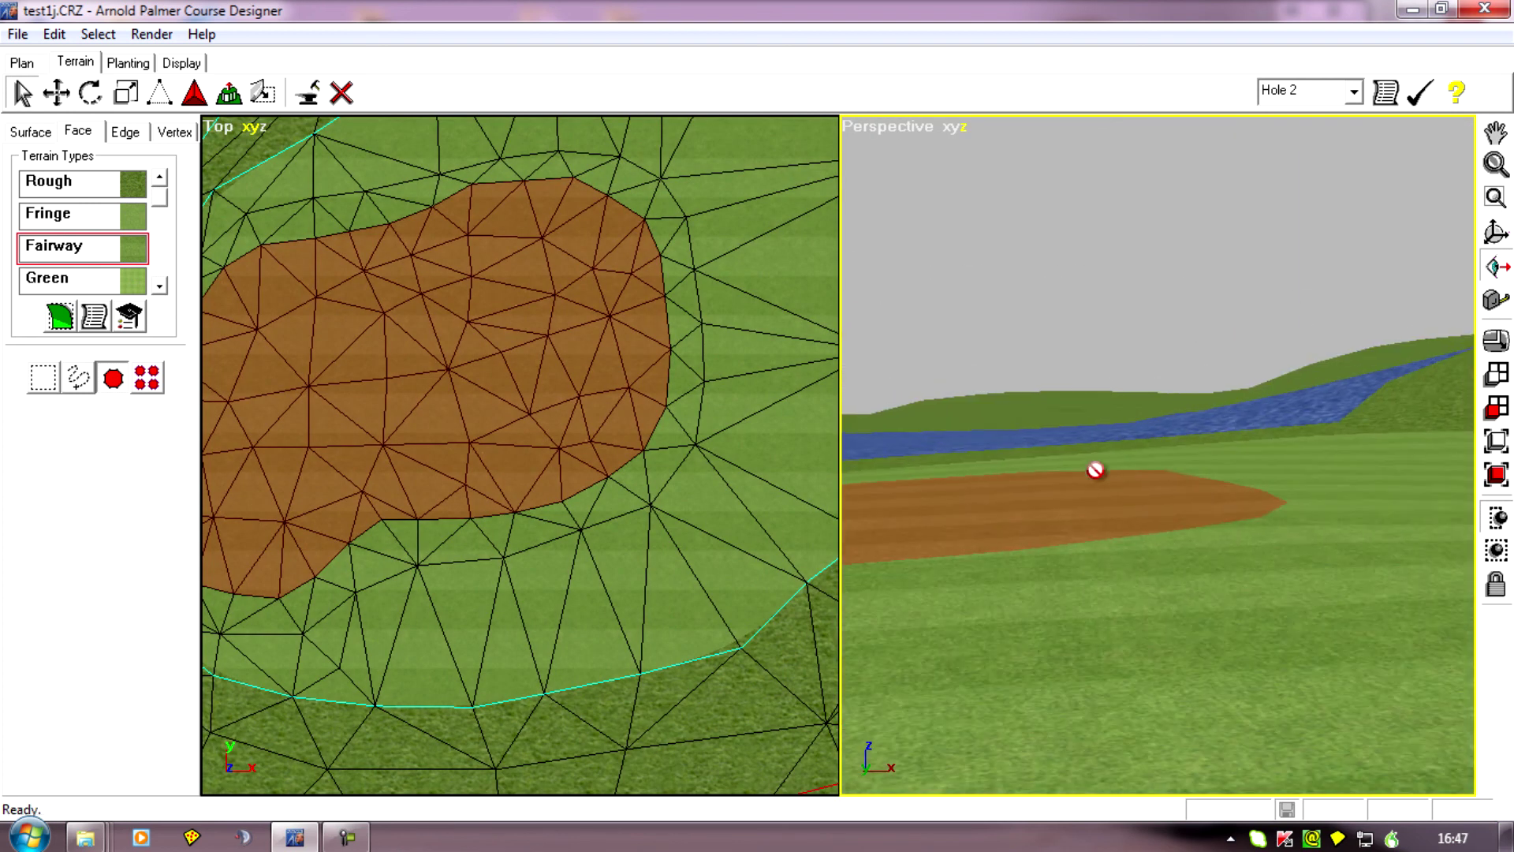
left_click_drag(1167, 519, 944, 605)
left_click_drag(975, 515, 1081, 595)
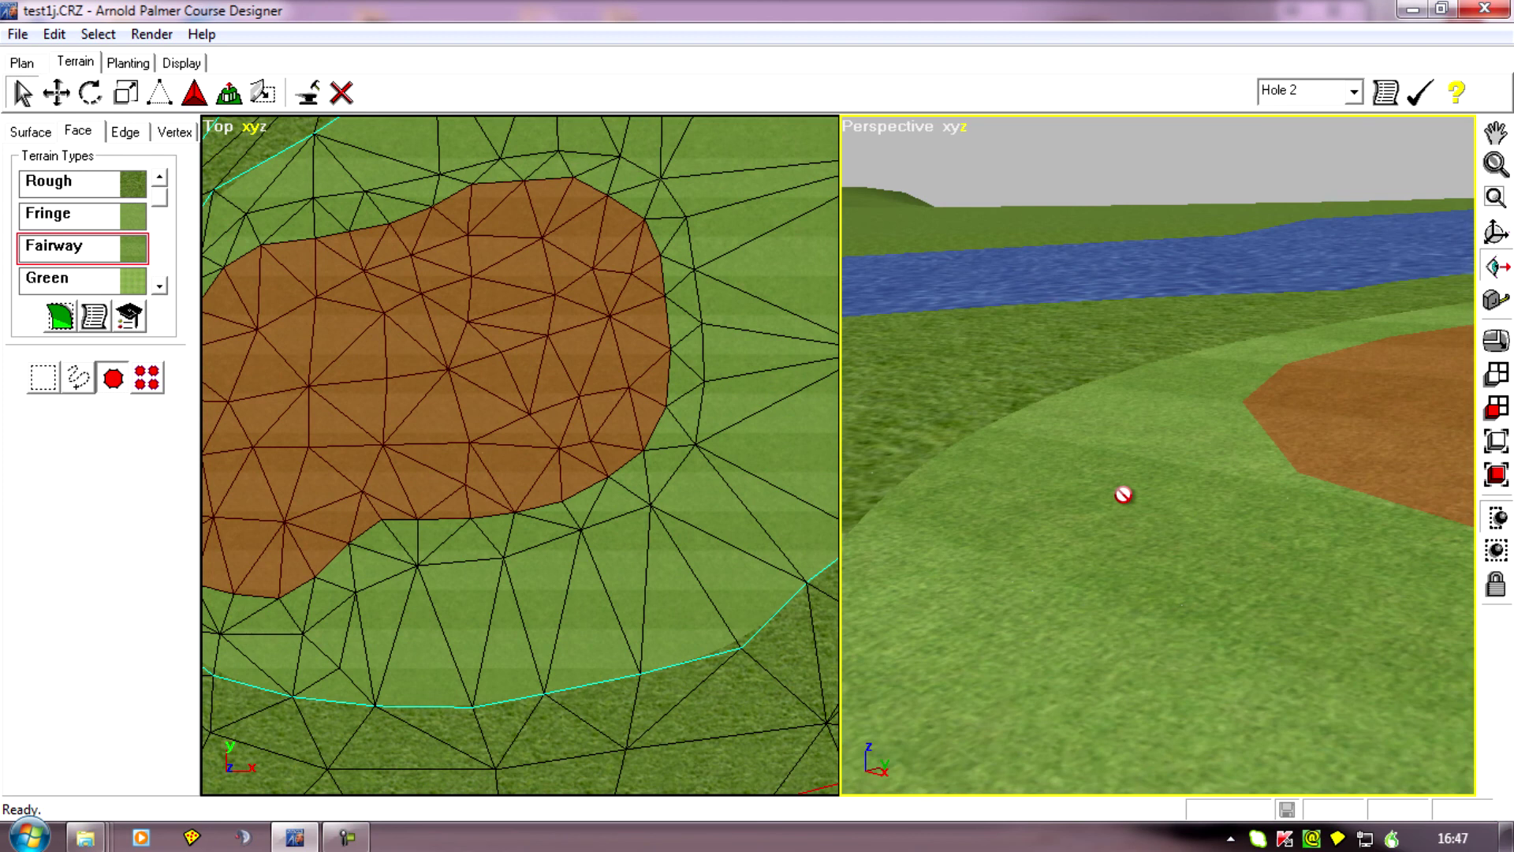
left_click_drag(849, 439, 1086, 705)
middle_click_drag(1085, 704, 1085, 704)
middle_click_drag(983, 436, 1068, 592, "ctrl")
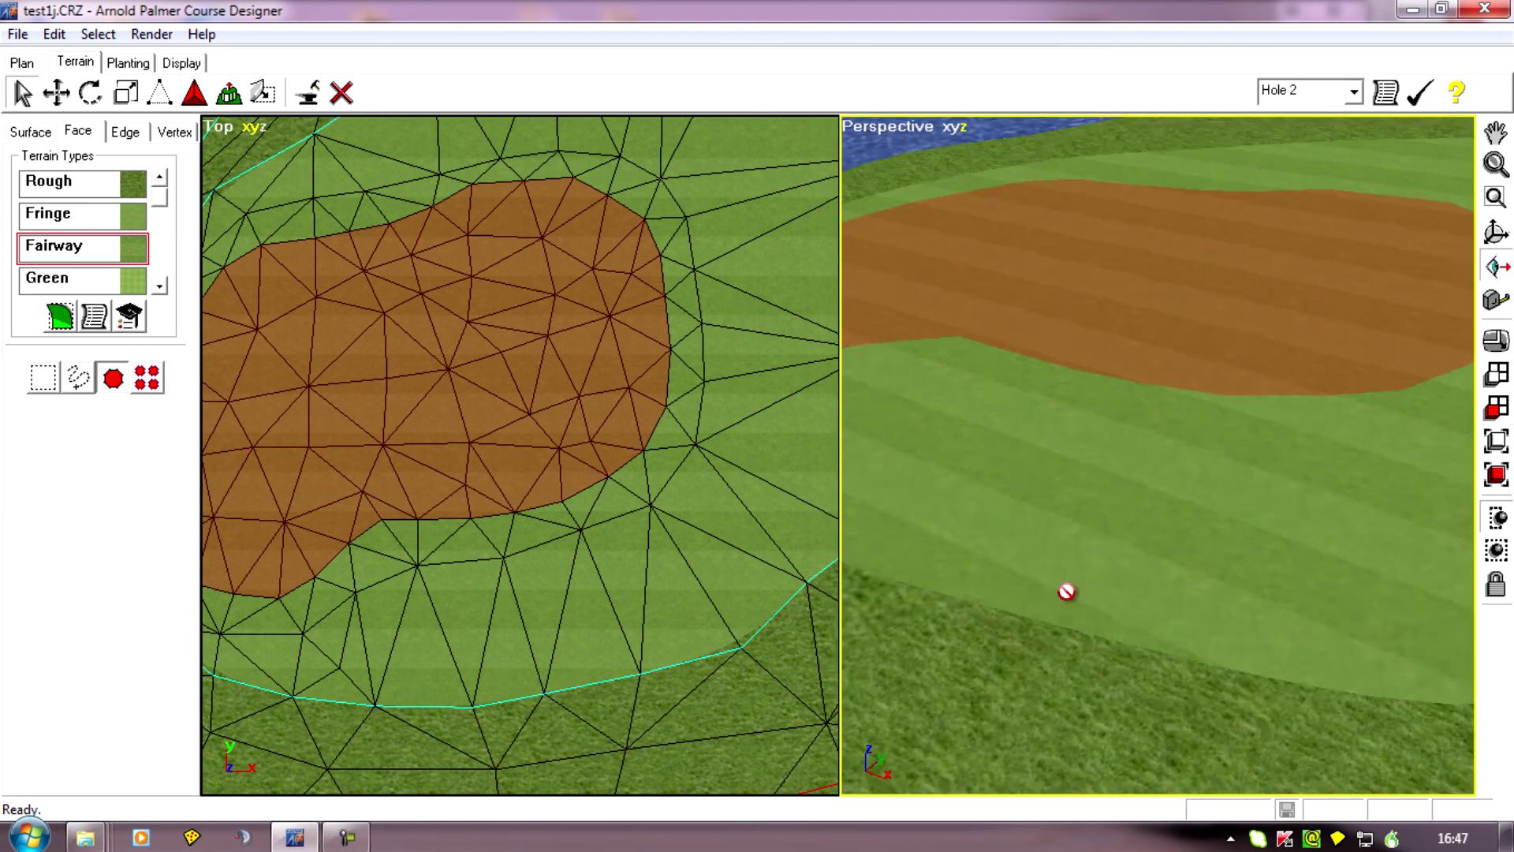
scroll(1069, 592, "down", 2)
left_click_drag(1024, 527, 1248, 564)
middle_click_drag(1249, 563, 1190, 583)
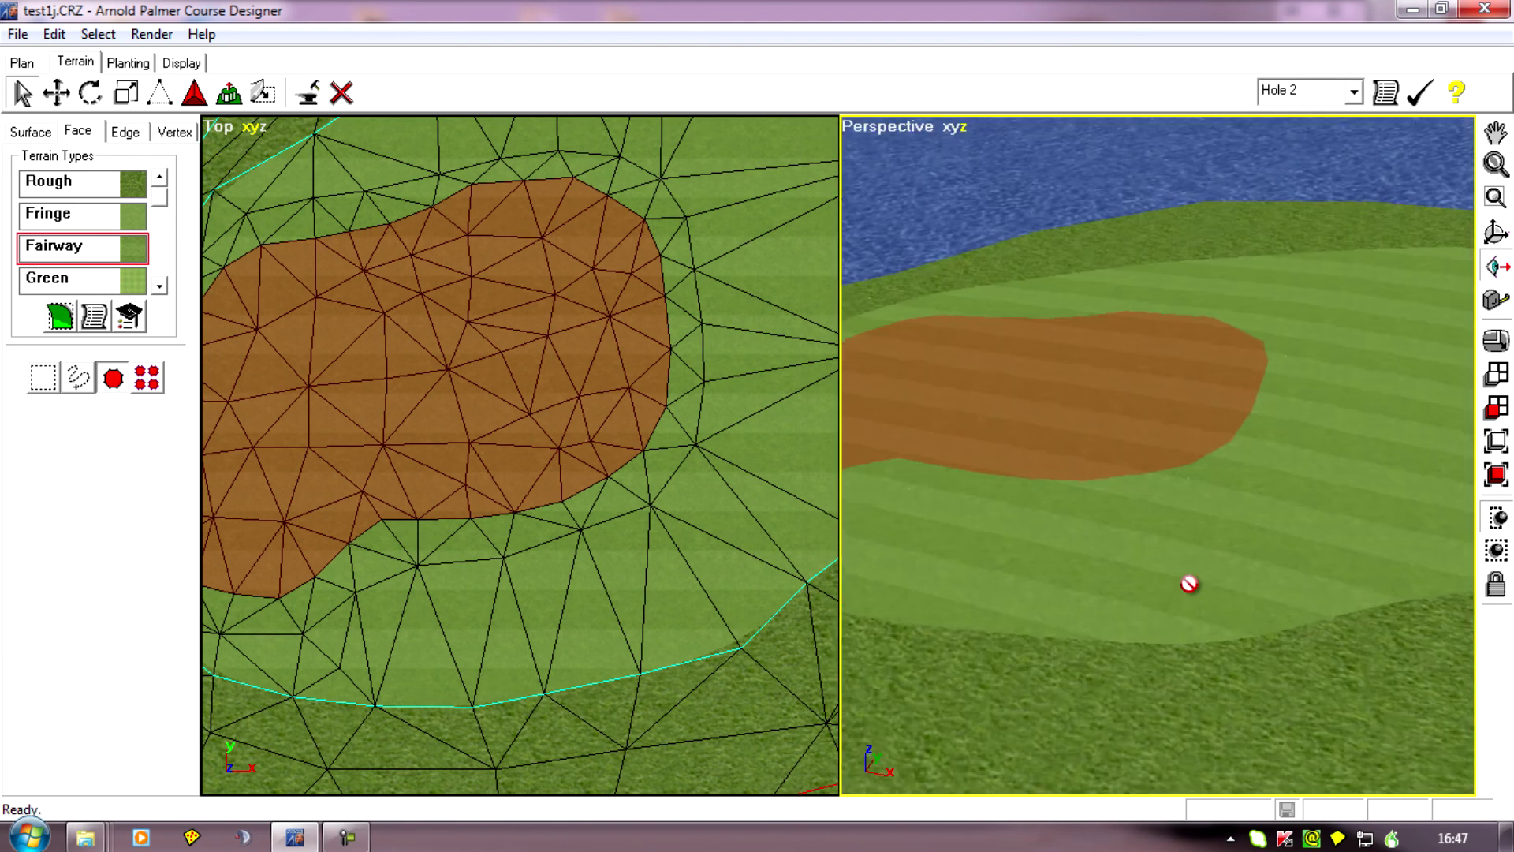
scroll(1189, 584, "up", 2)
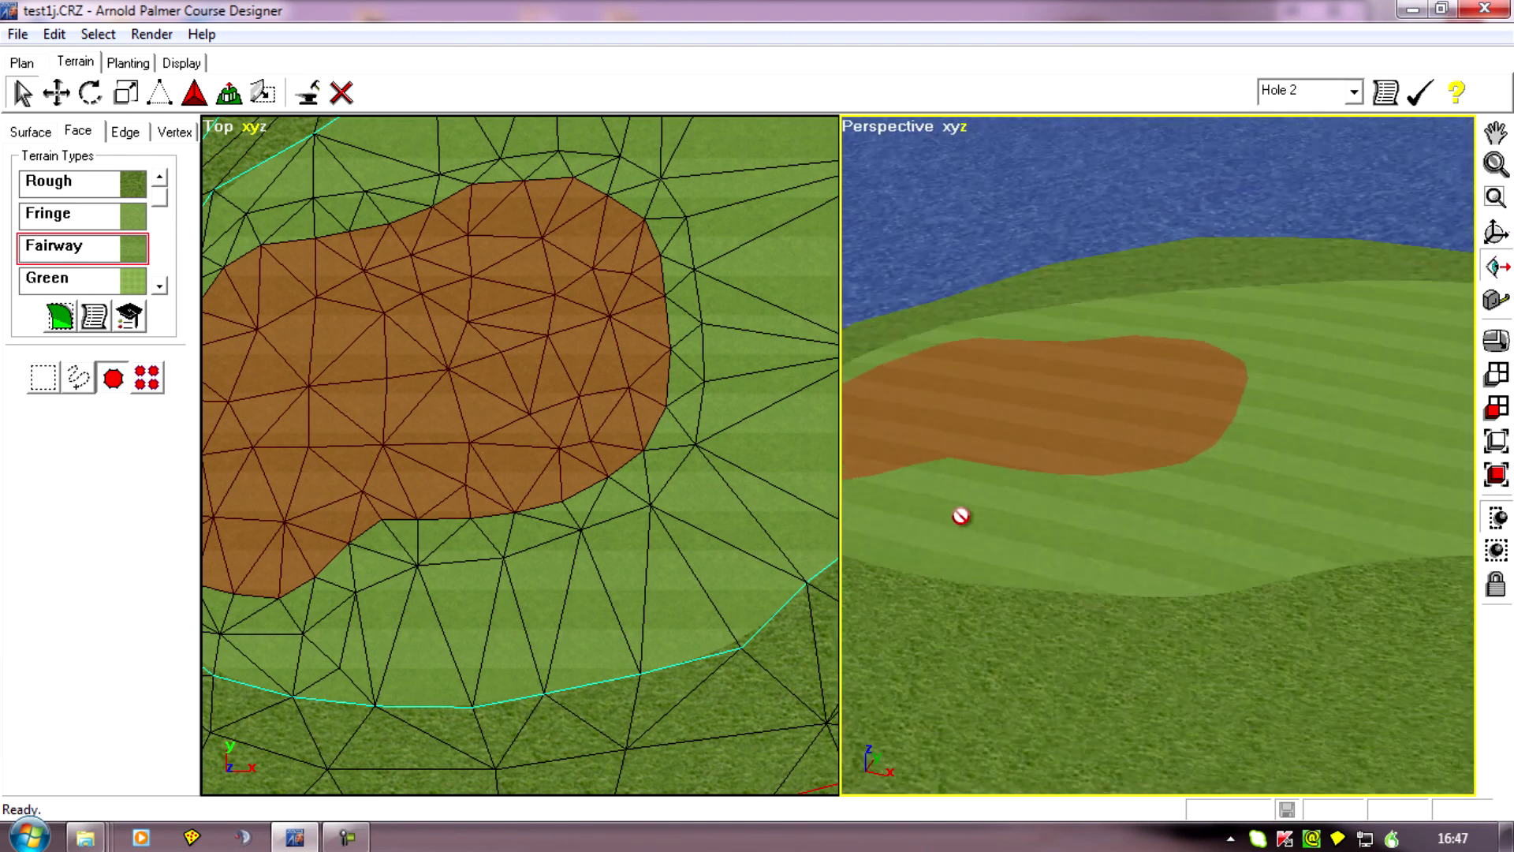
left_click_drag(1063, 542, 1167, 547)
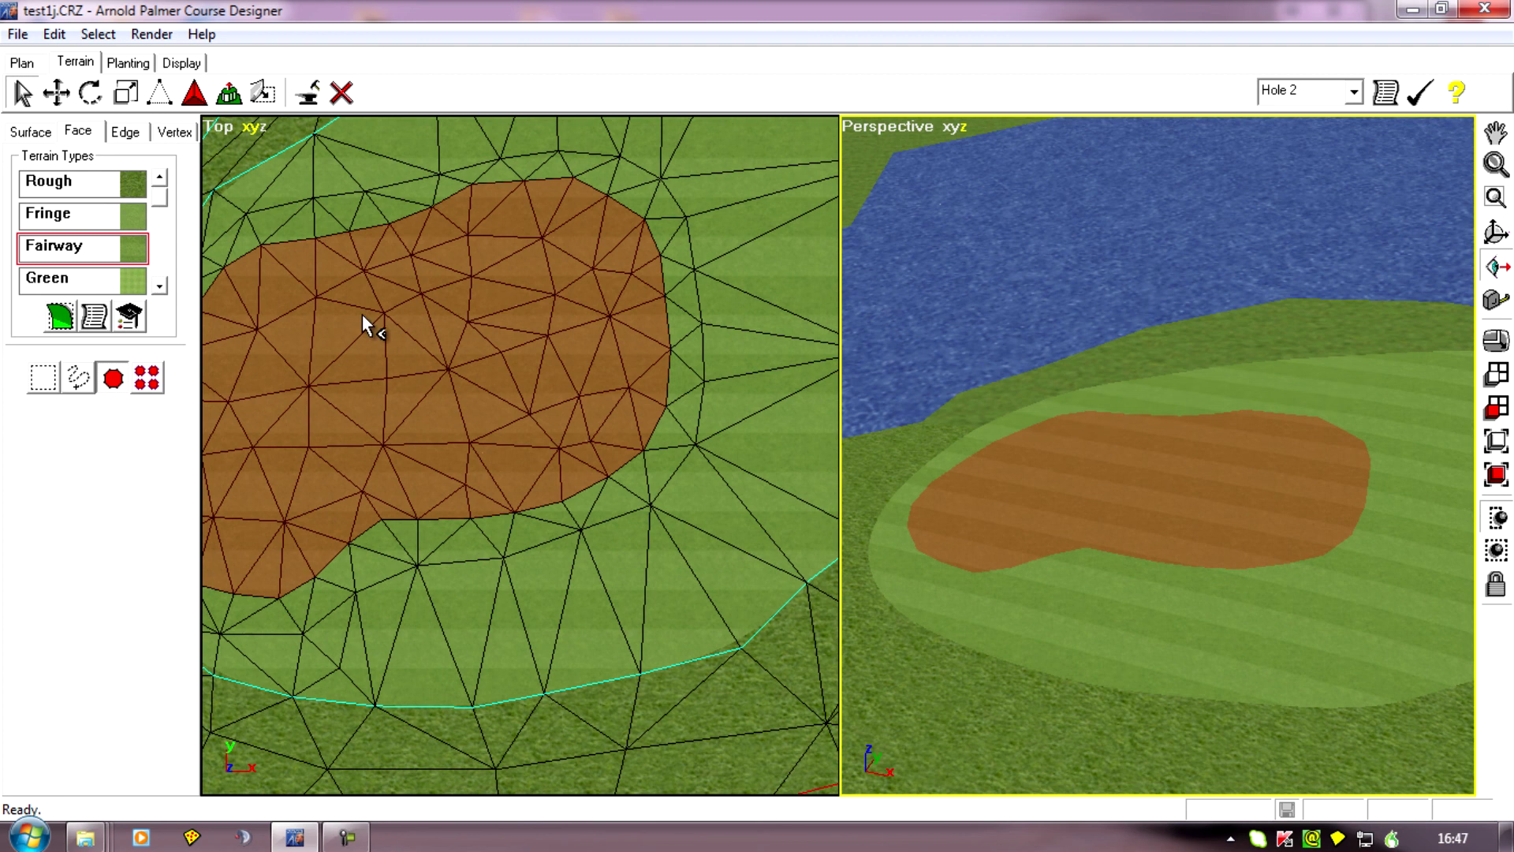
Deselect the faces of the retextured green and centre that area in the top view.
left_click(84, 24)
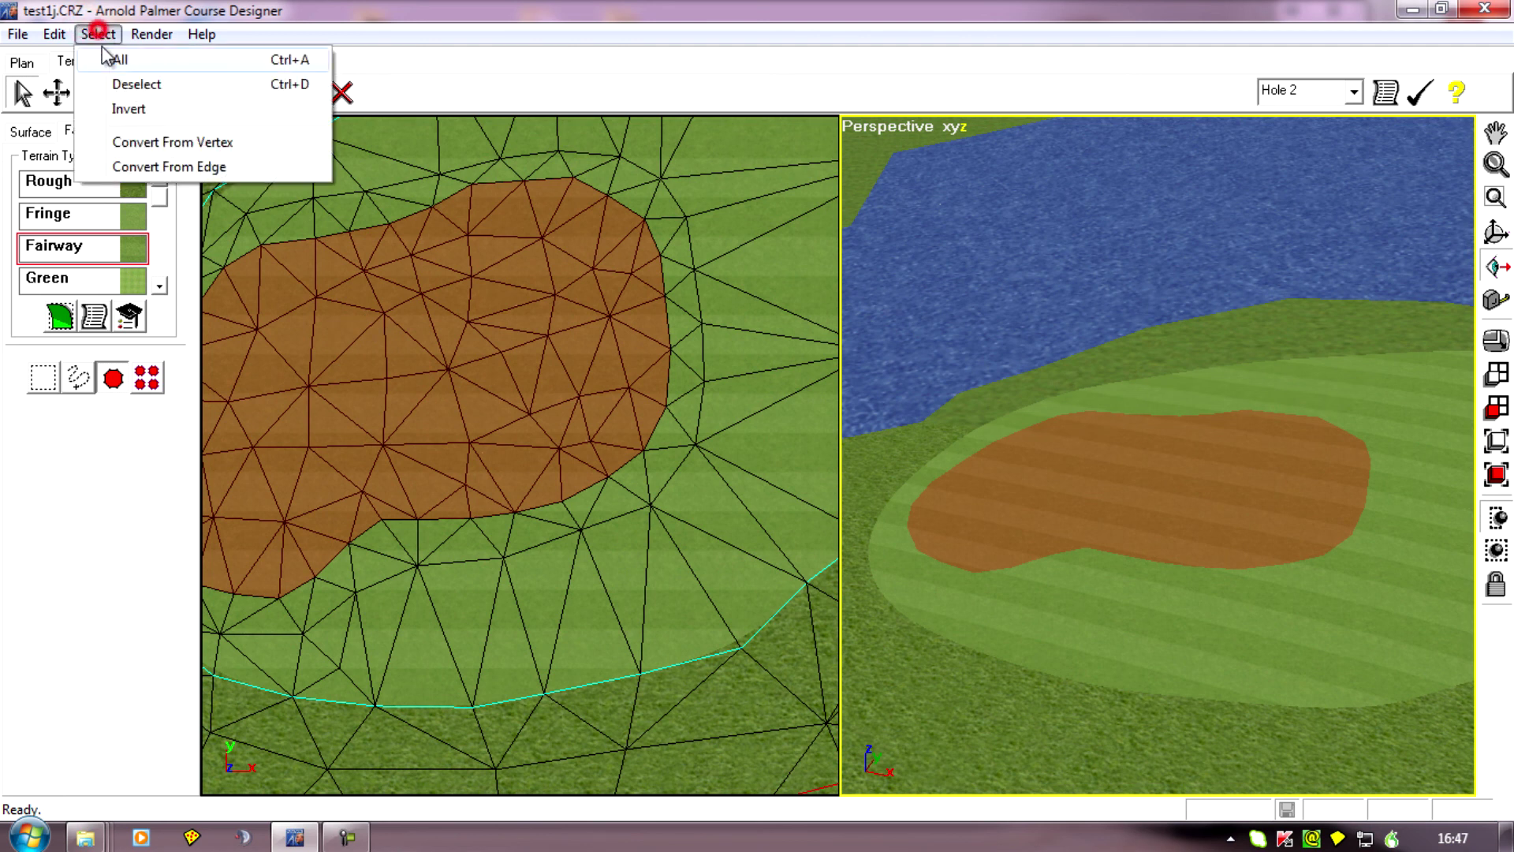
left_click(126, 83)
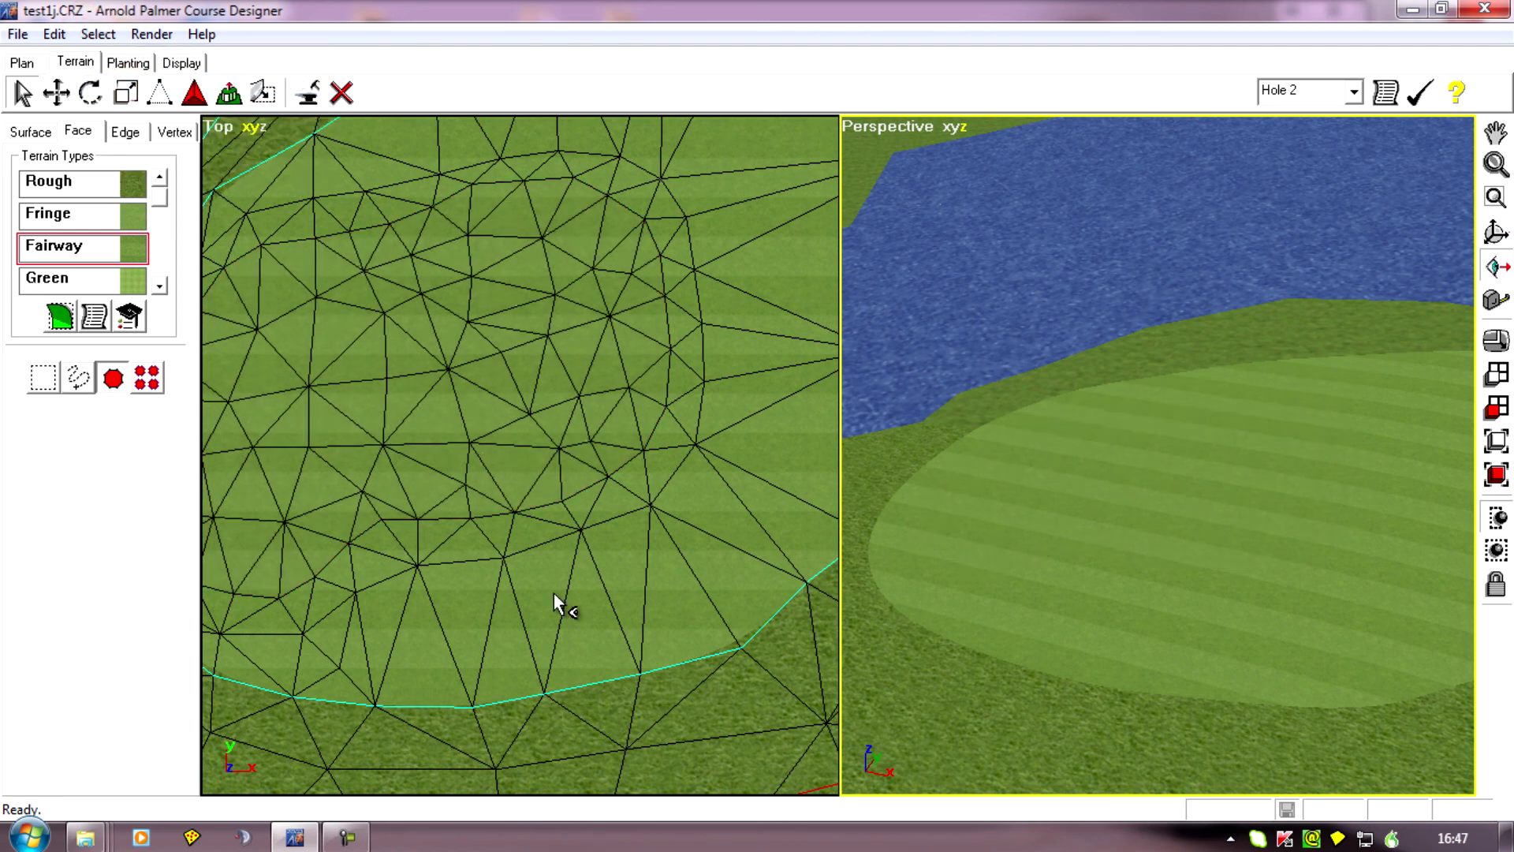
right_click(516, 455)
middle_click_drag(444, 425, 538, 541)
right_click_drag(539, 541, 557, 518)
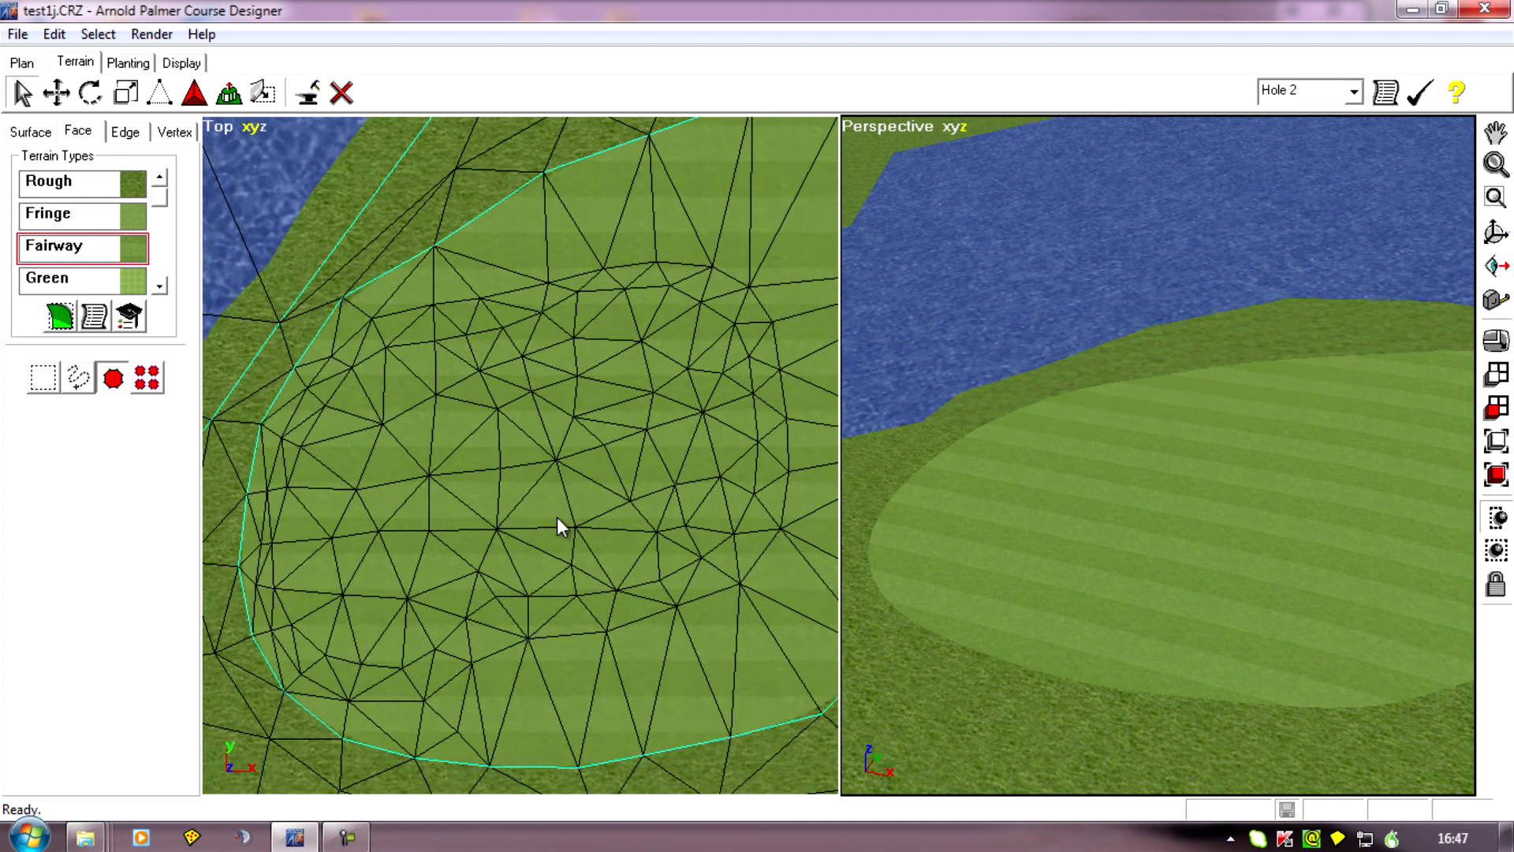
Display only the sharp edges in the top view to check the old green's outline, and restore all edges.
left_click(217, 125)
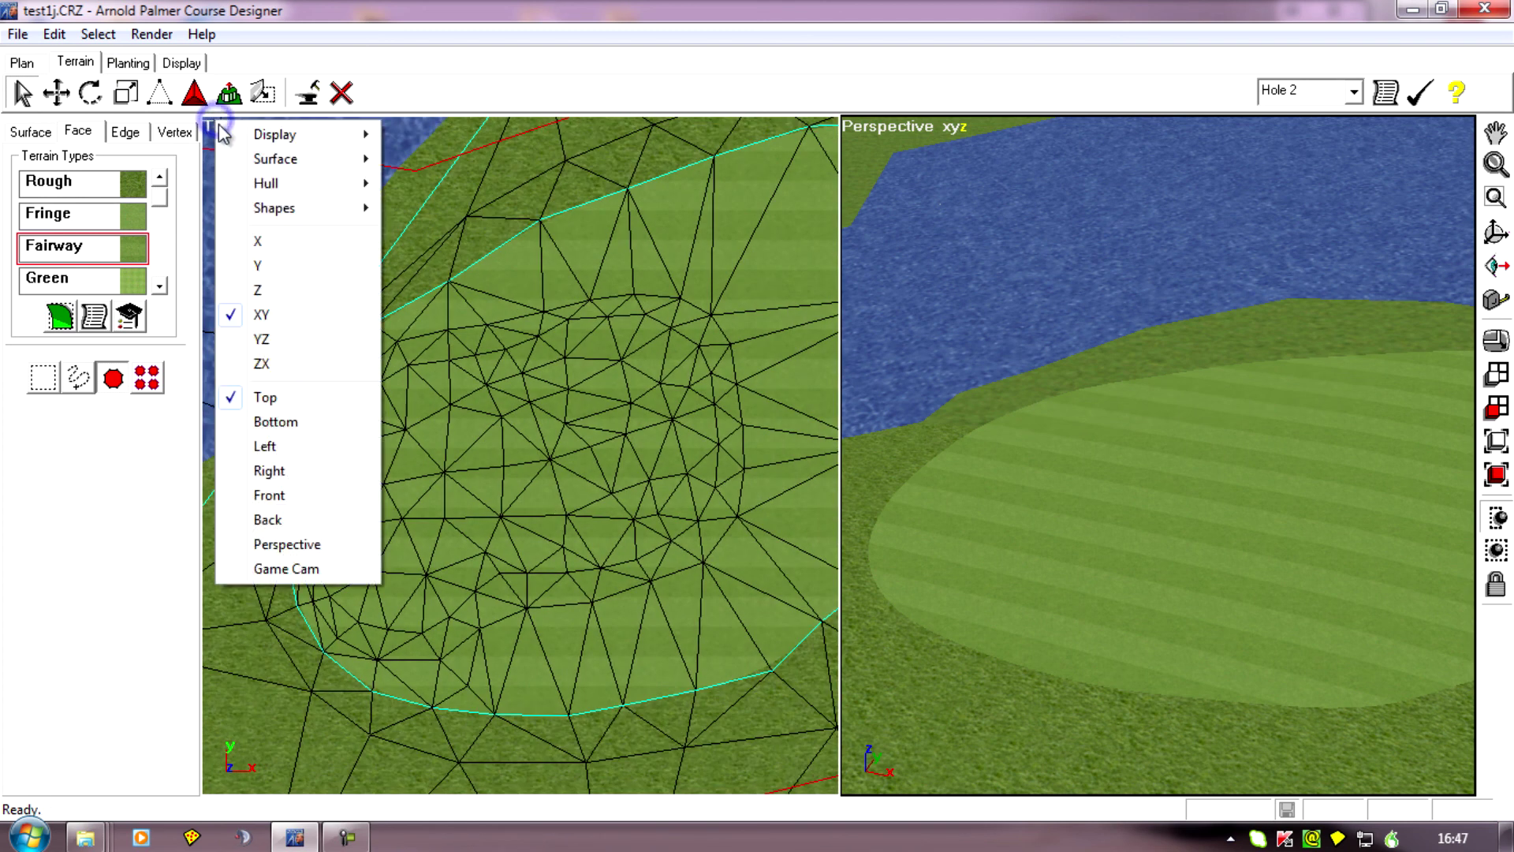
mouse_move(267, 197)
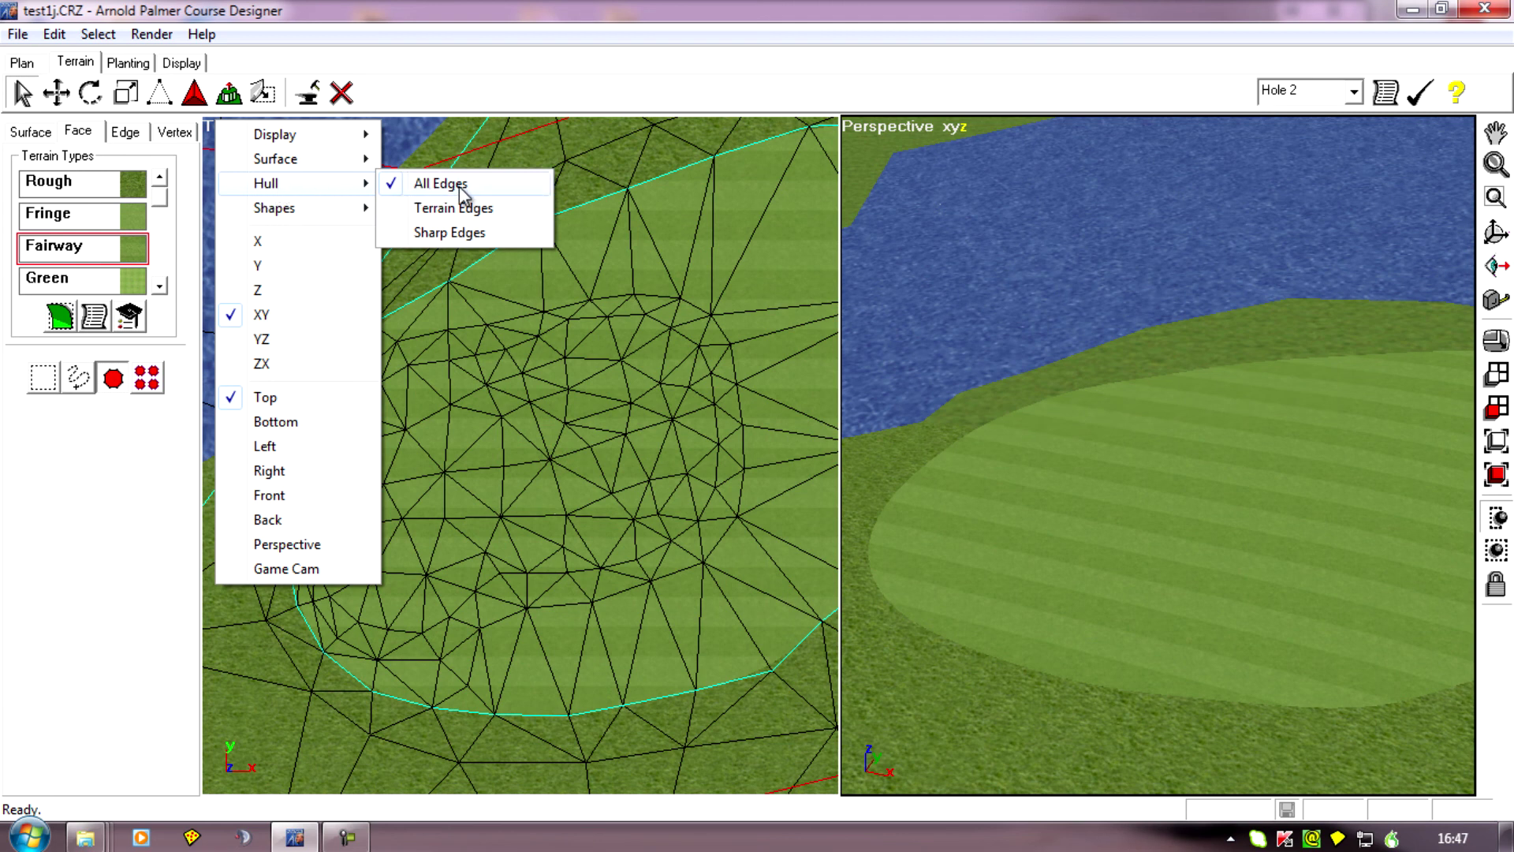
left_click(455, 234)
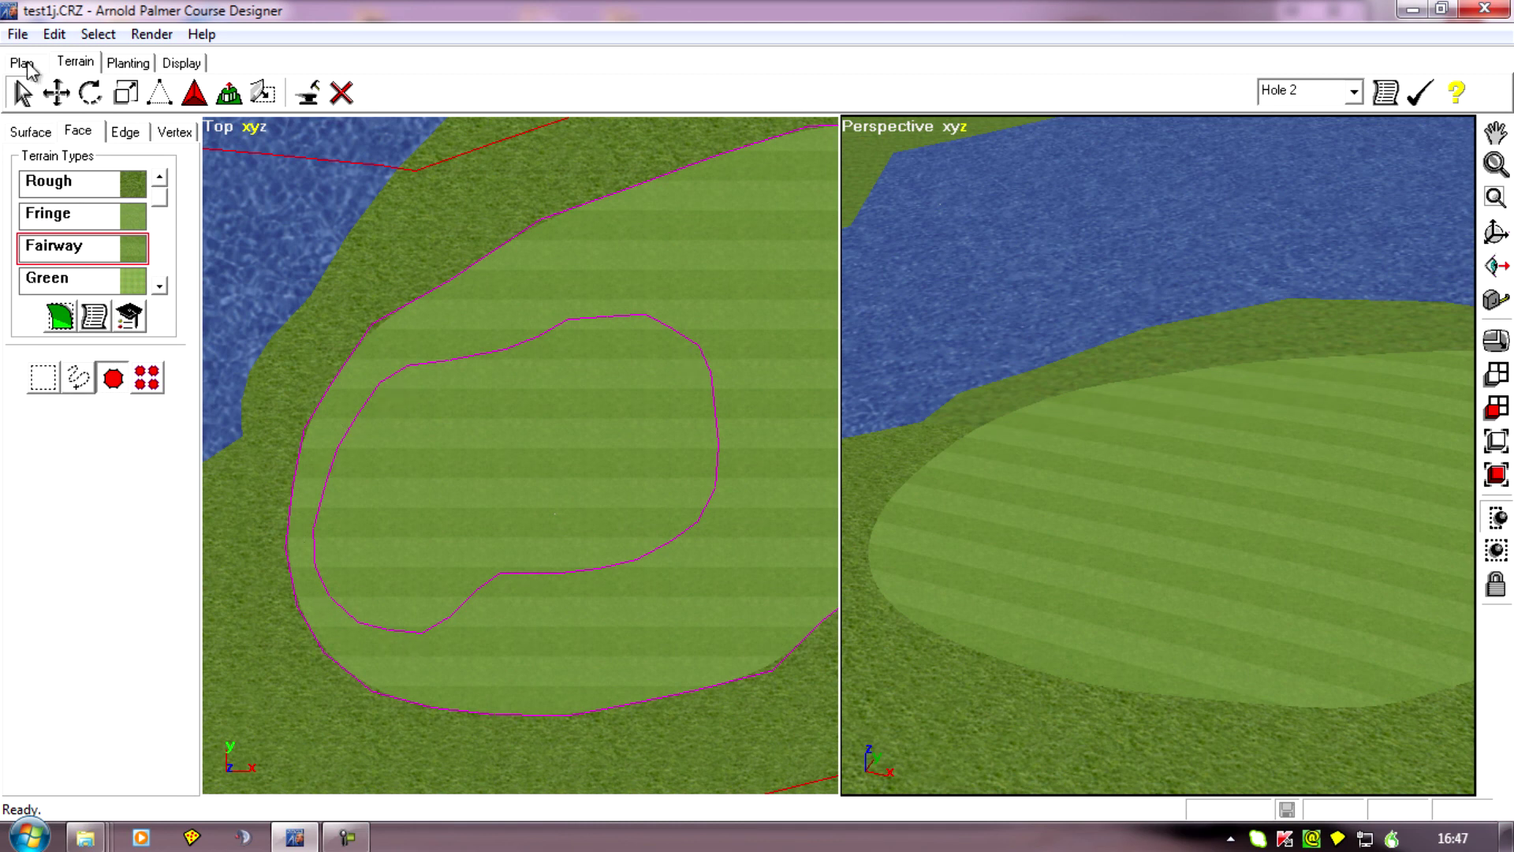
left_click(224, 125)
mouse_move(254, 149)
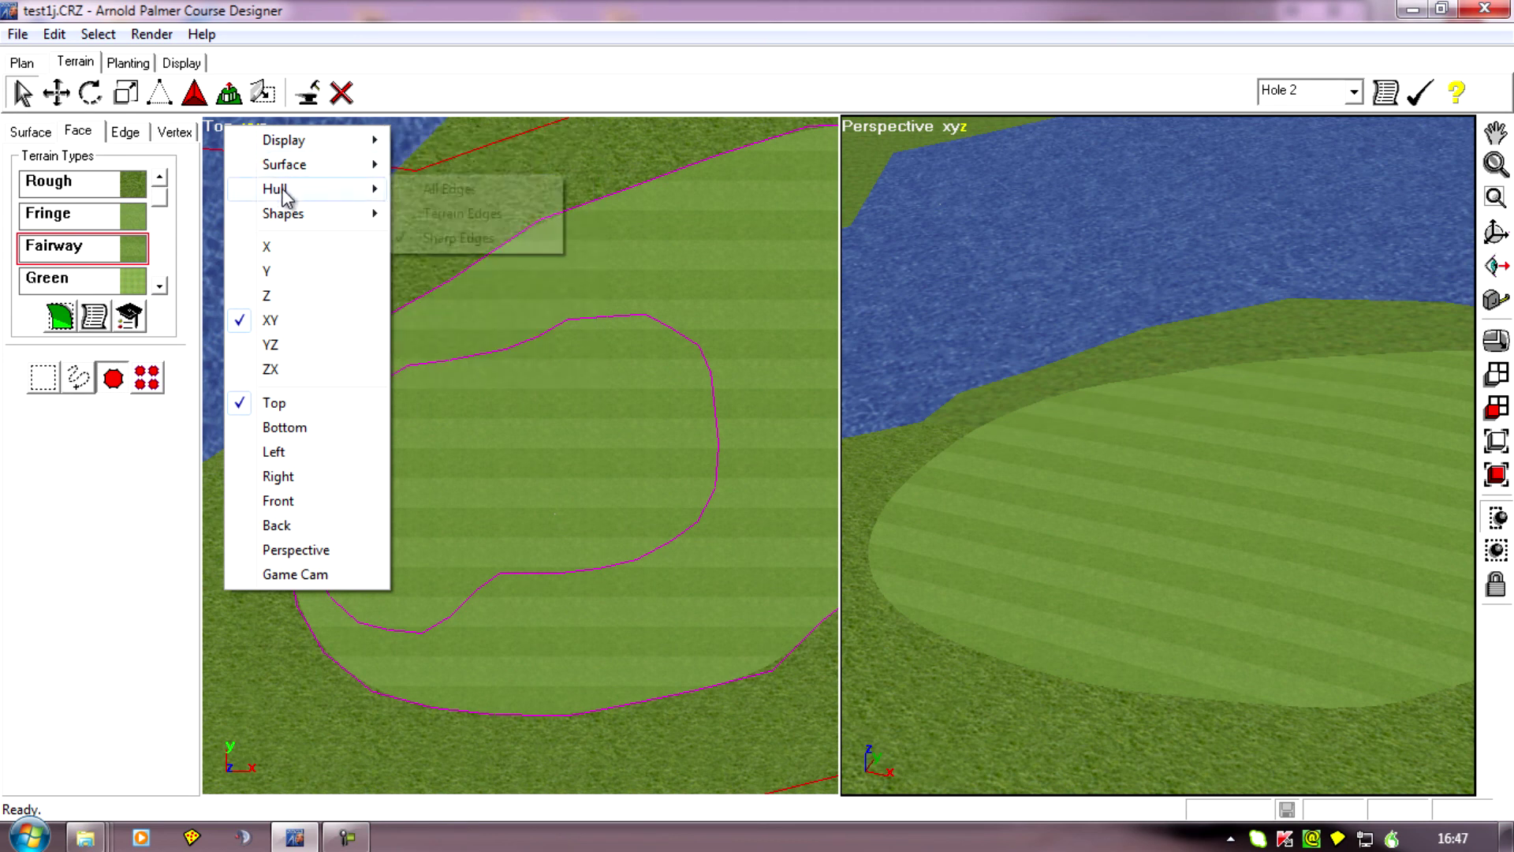
left_click(458, 189)
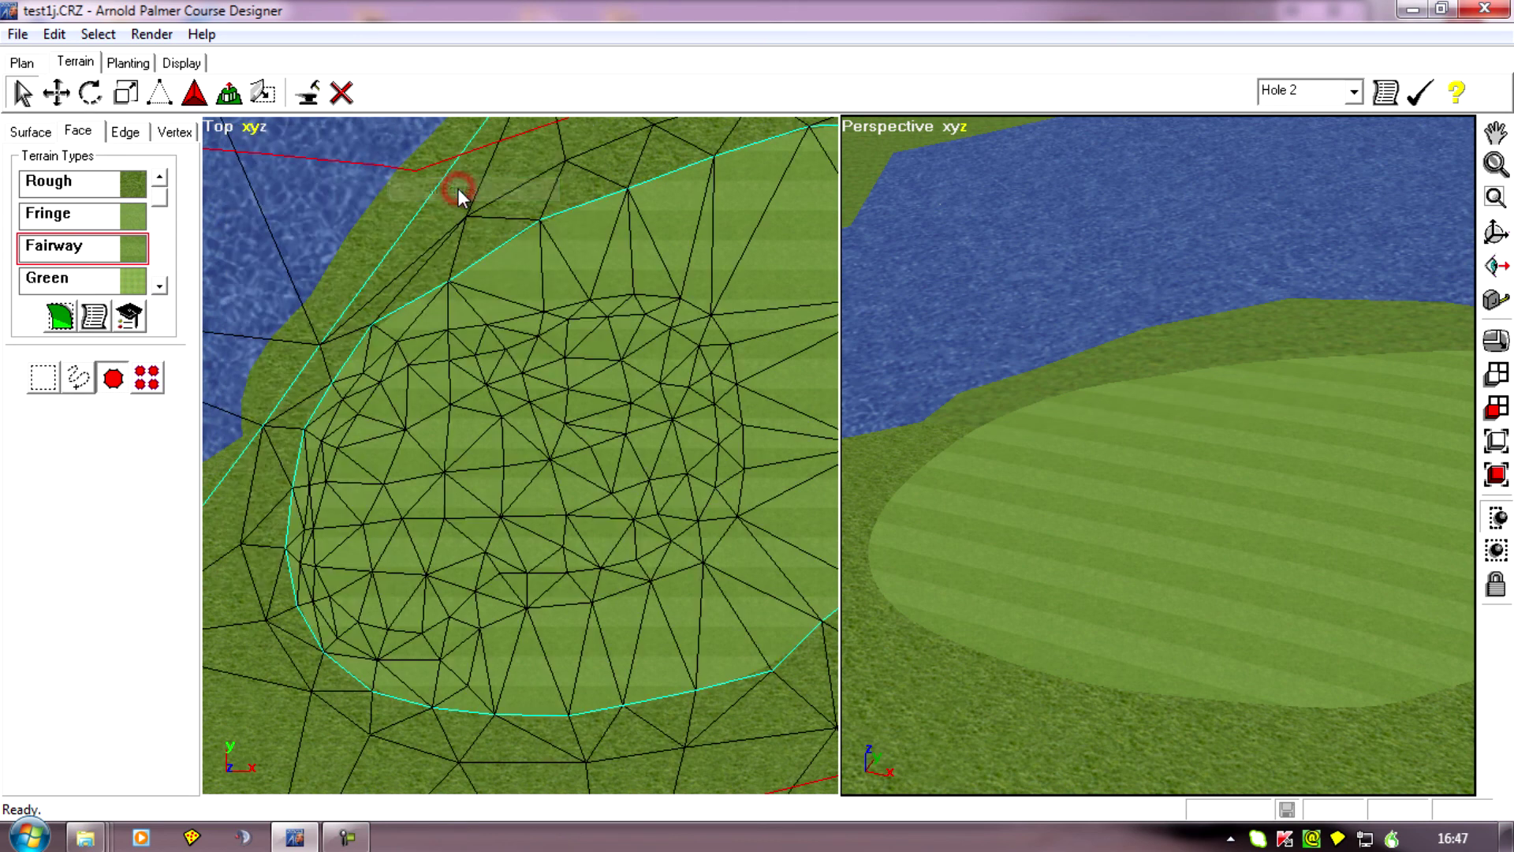
Undo the face deselection and the Fairway texturing of the old green.
scroll(288, 192, "down", 2)
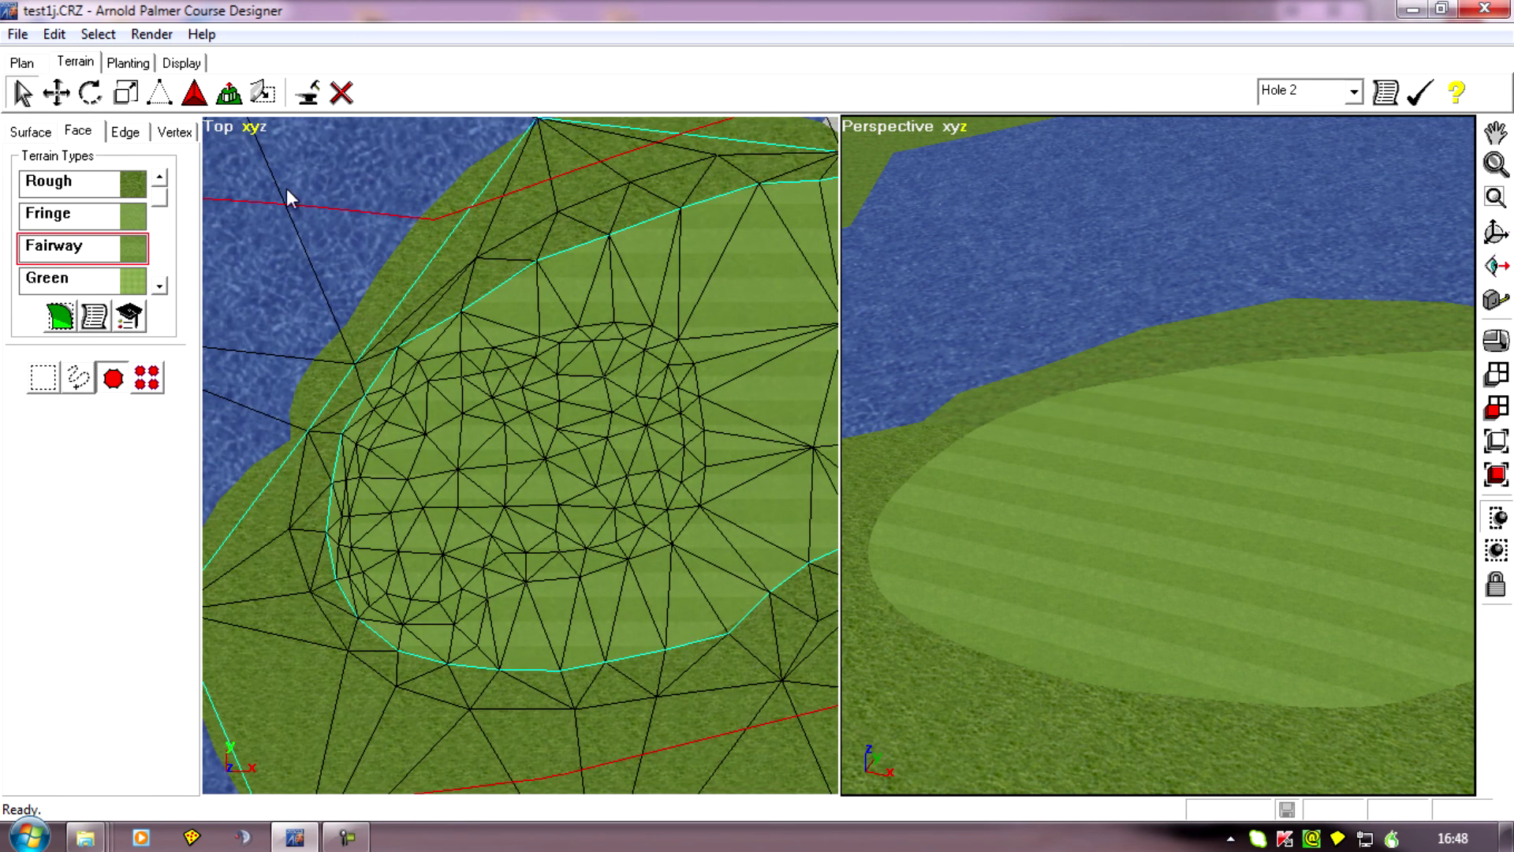
left_click(44, 40)
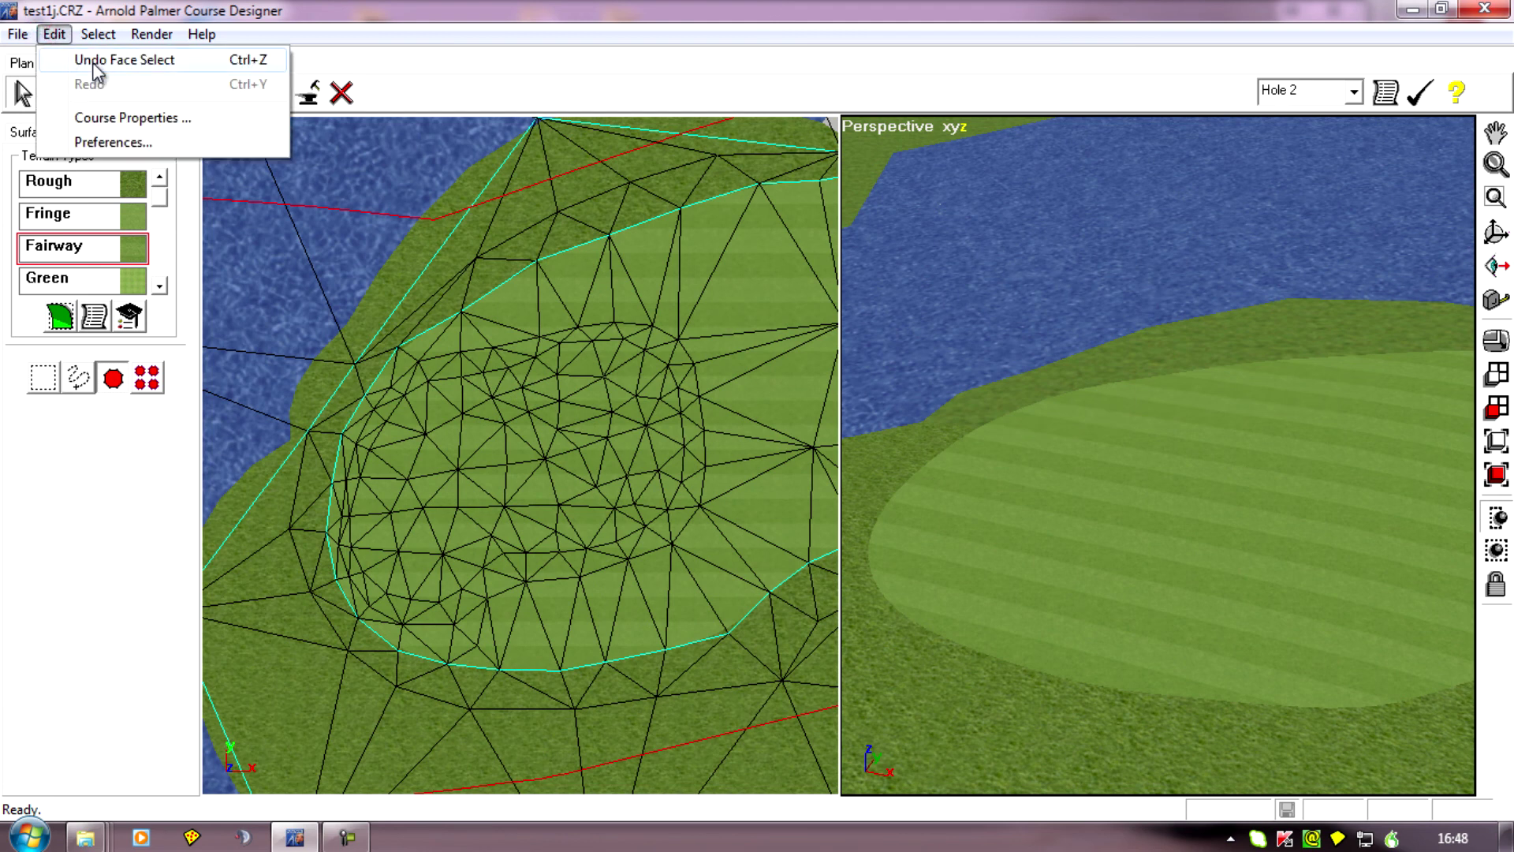
left_click(92, 61)
left_click(49, 38)
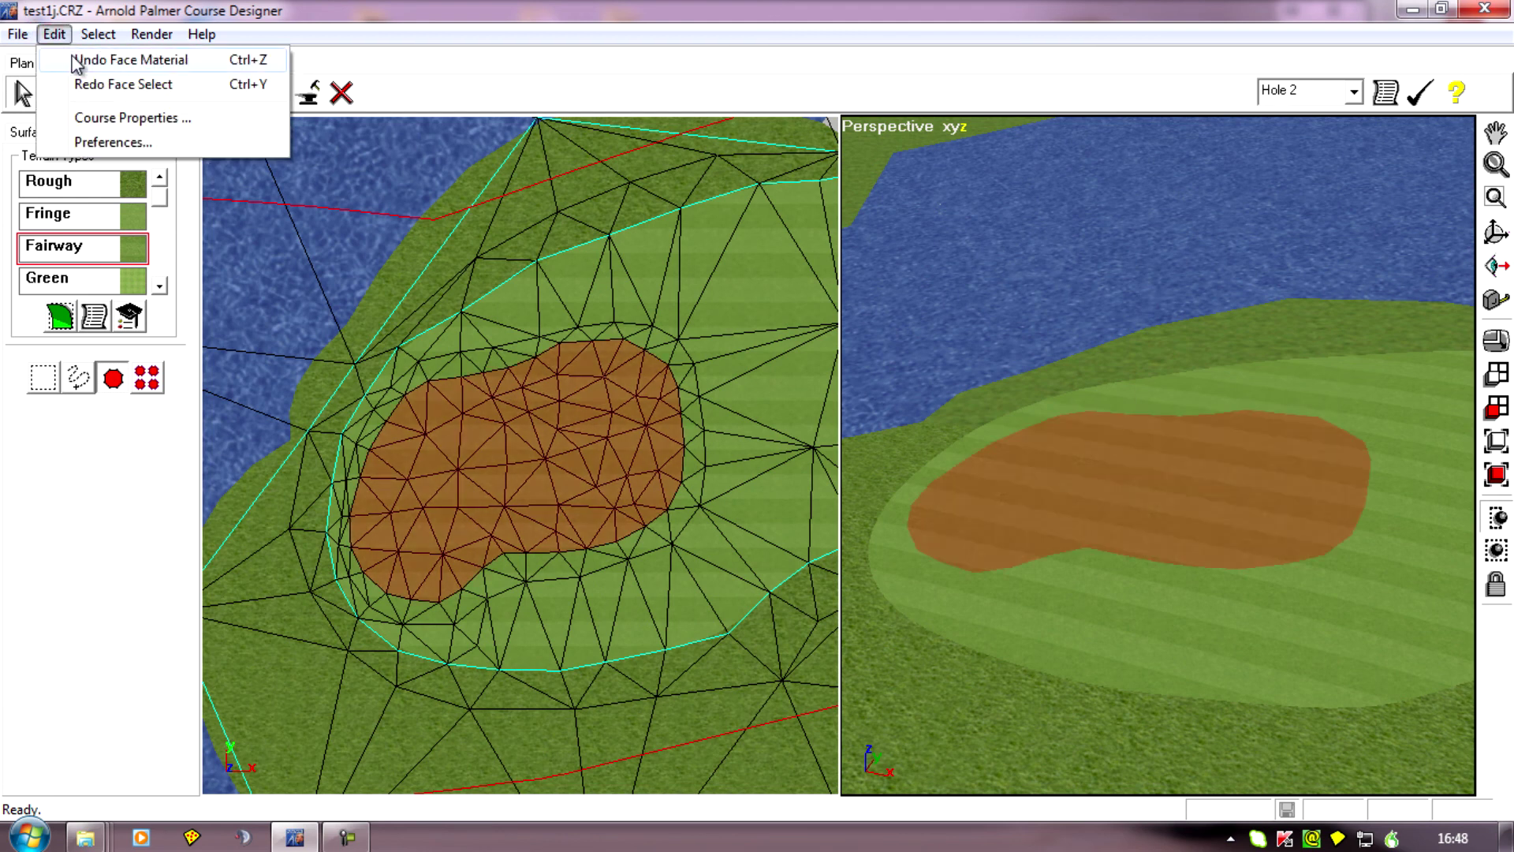
left_click(77, 61)
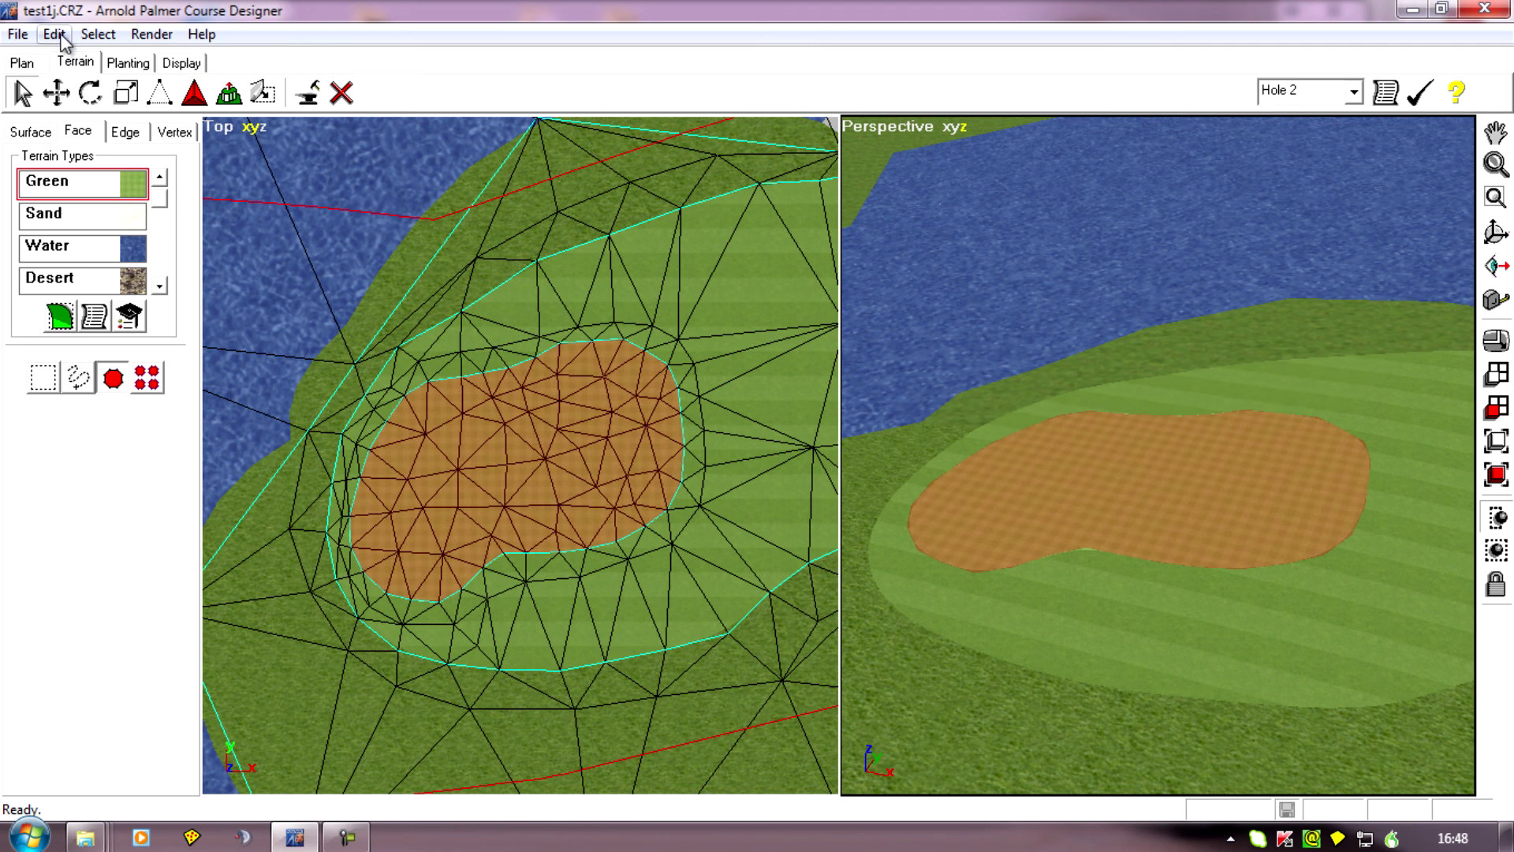
Select the perimeter edges of the old green and set their sharpness to 0.
left_click(679, 681)
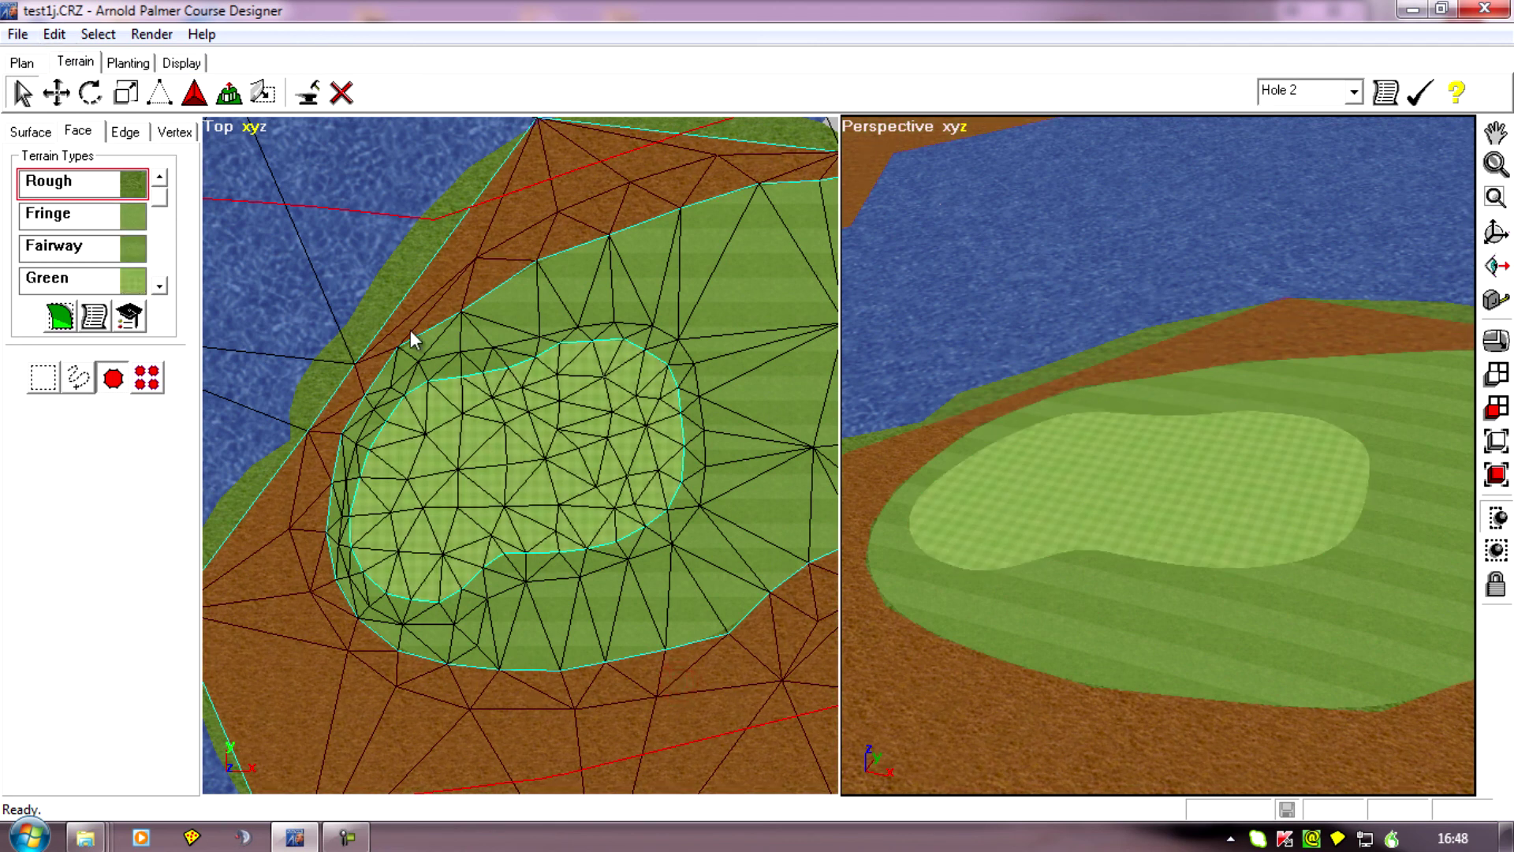
middle_click_drag(416, 456, 494, 448)
left_click(129, 131)
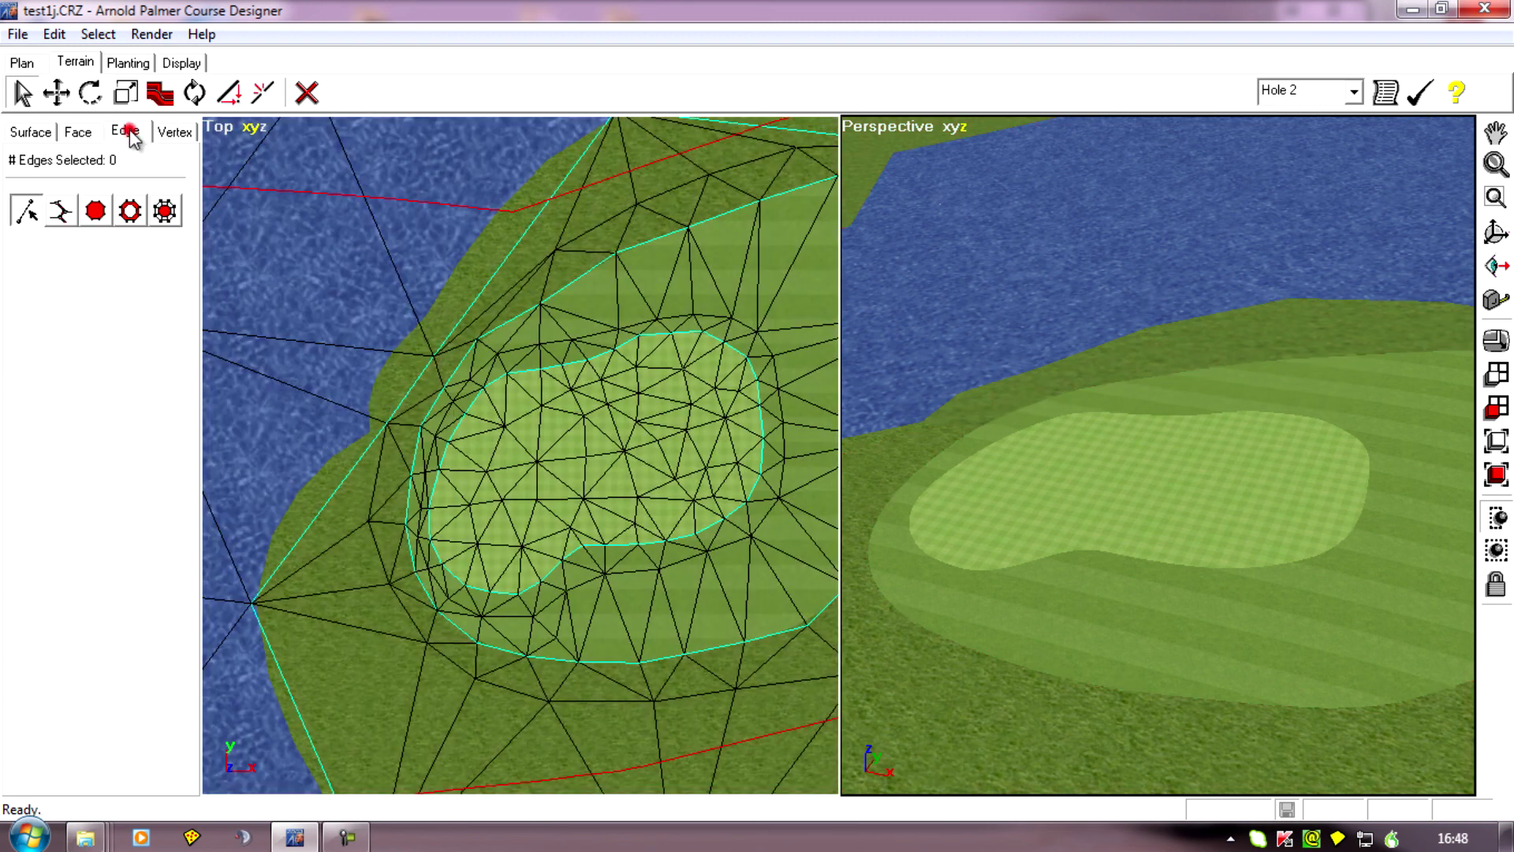
left_click(132, 220)
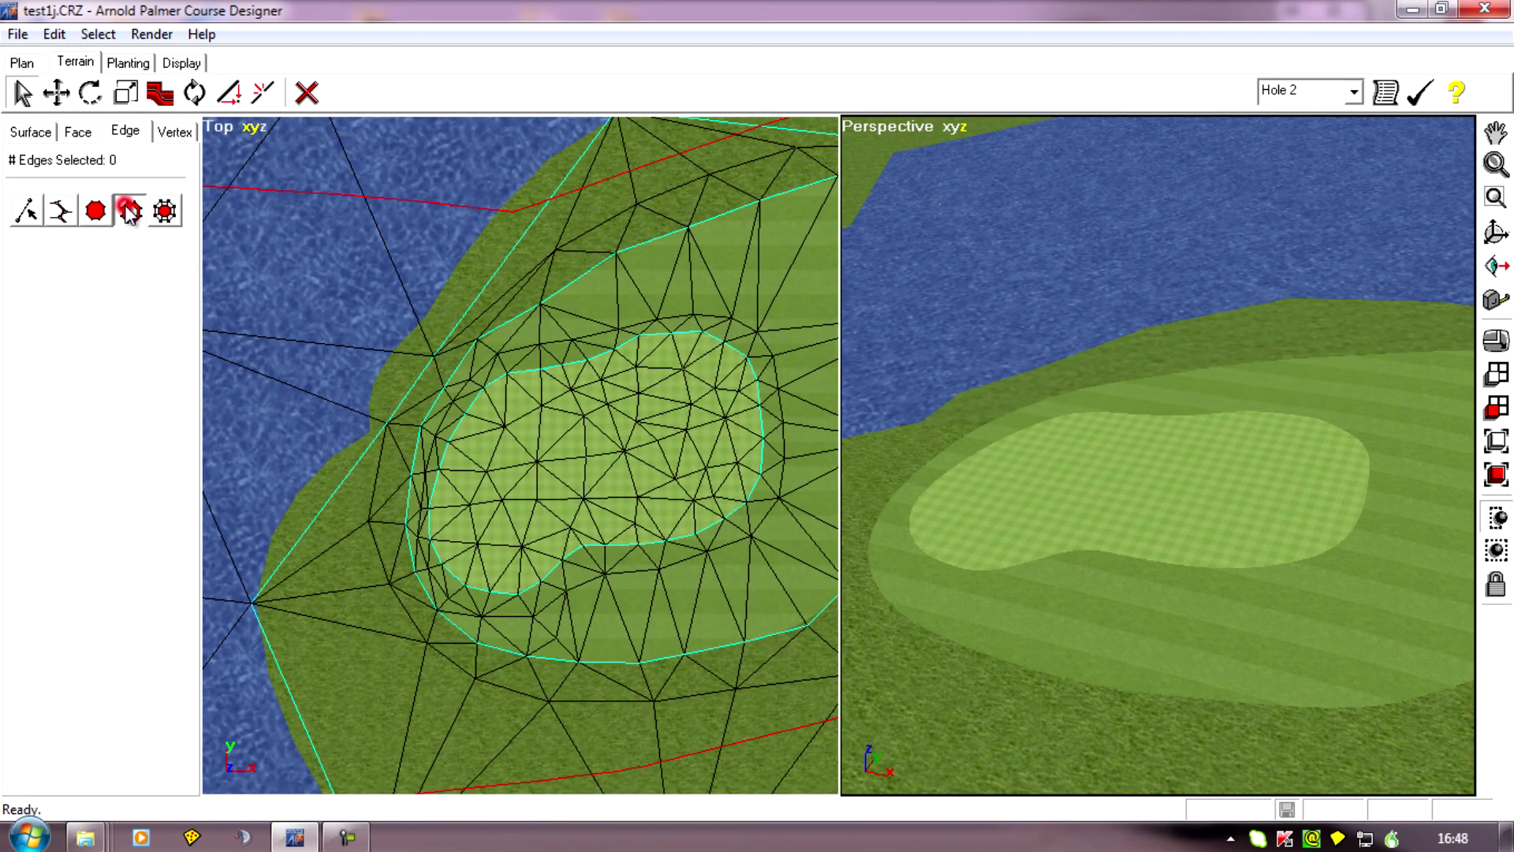
left_click(656, 420)
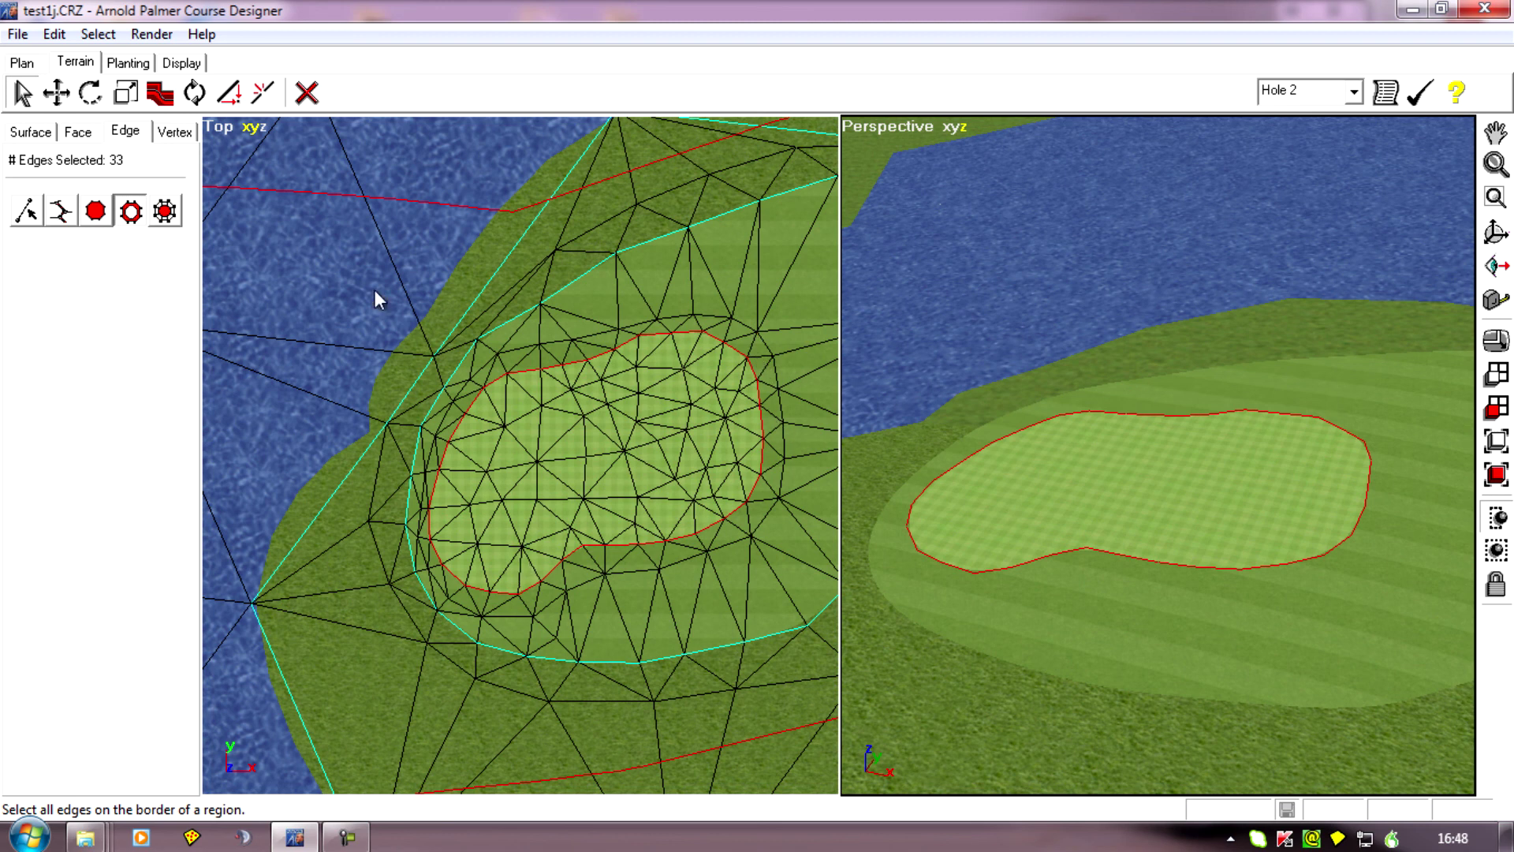
left_click(161, 94)
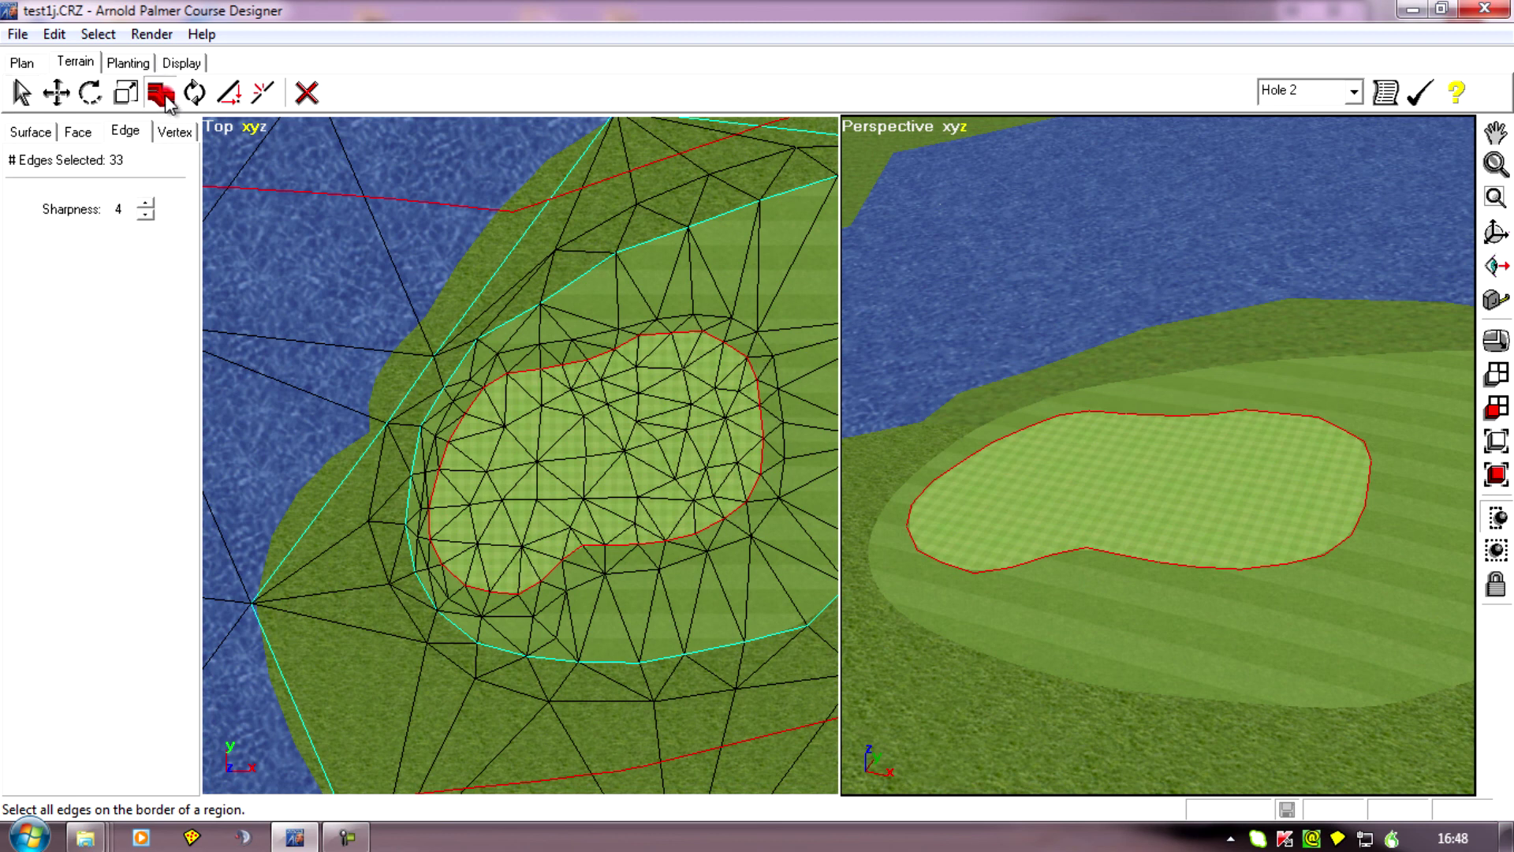
left_click(147, 216)
left_click(147, 216)
left_click(147, 216)
left_click(146, 216)
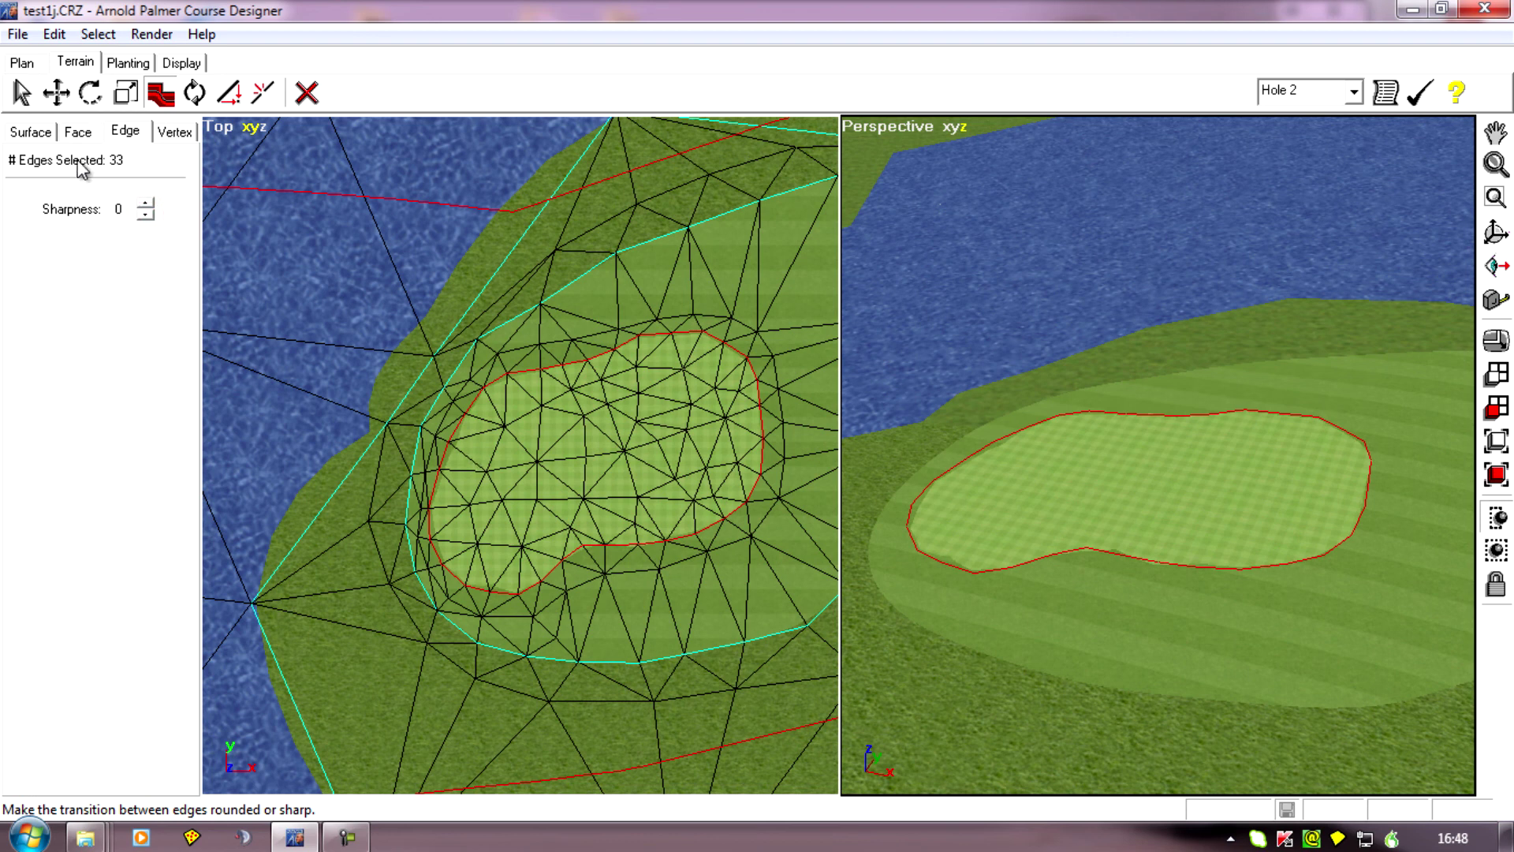
Select all faces of the old green and apply the Fairway terrain type to them.
left_click(74, 132)
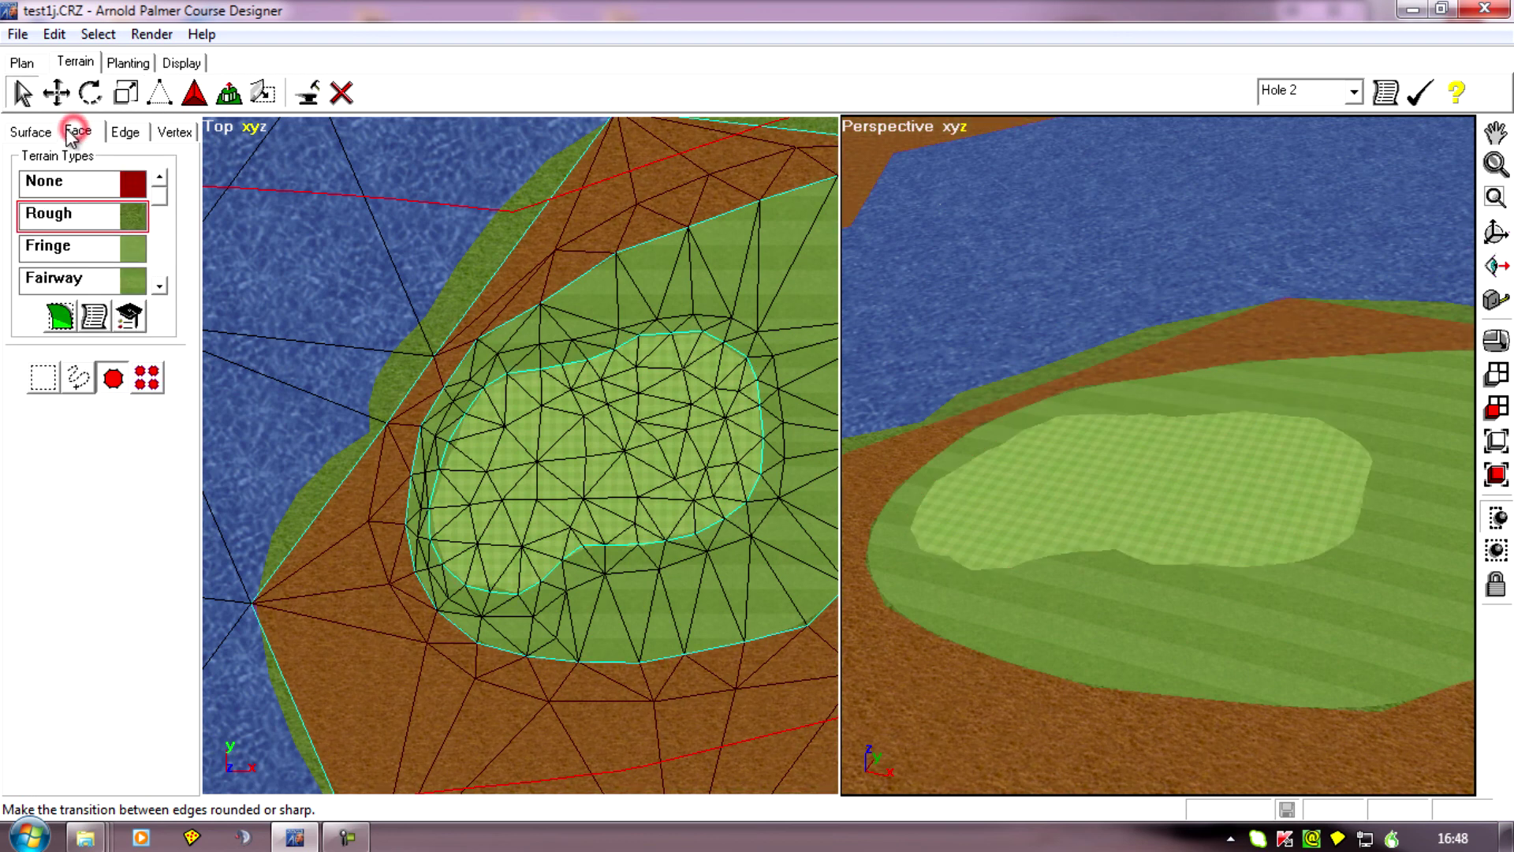
left_click(611, 411)
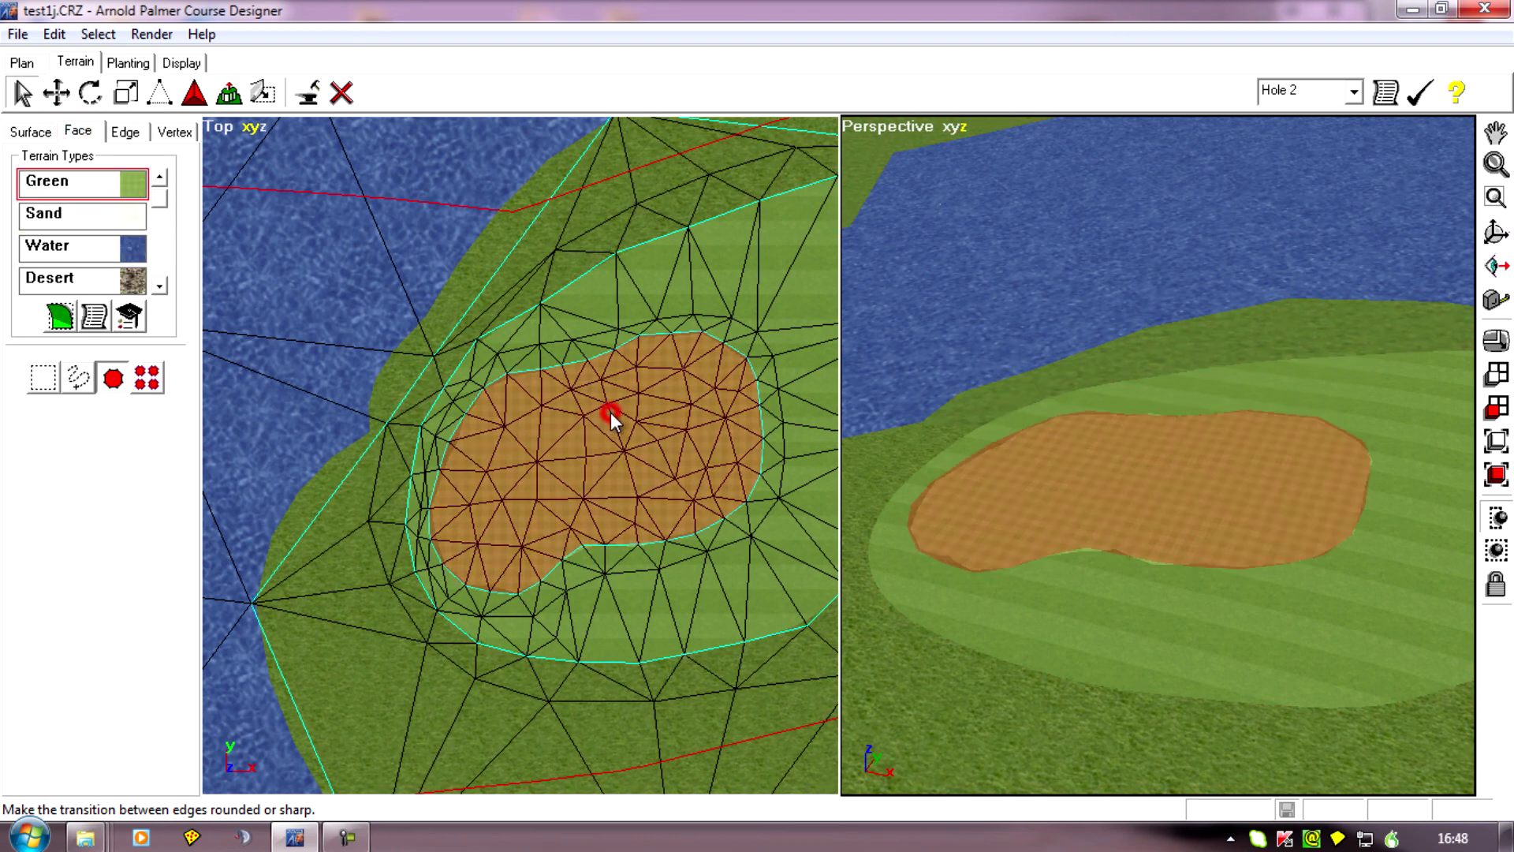
left_click(159, 181)
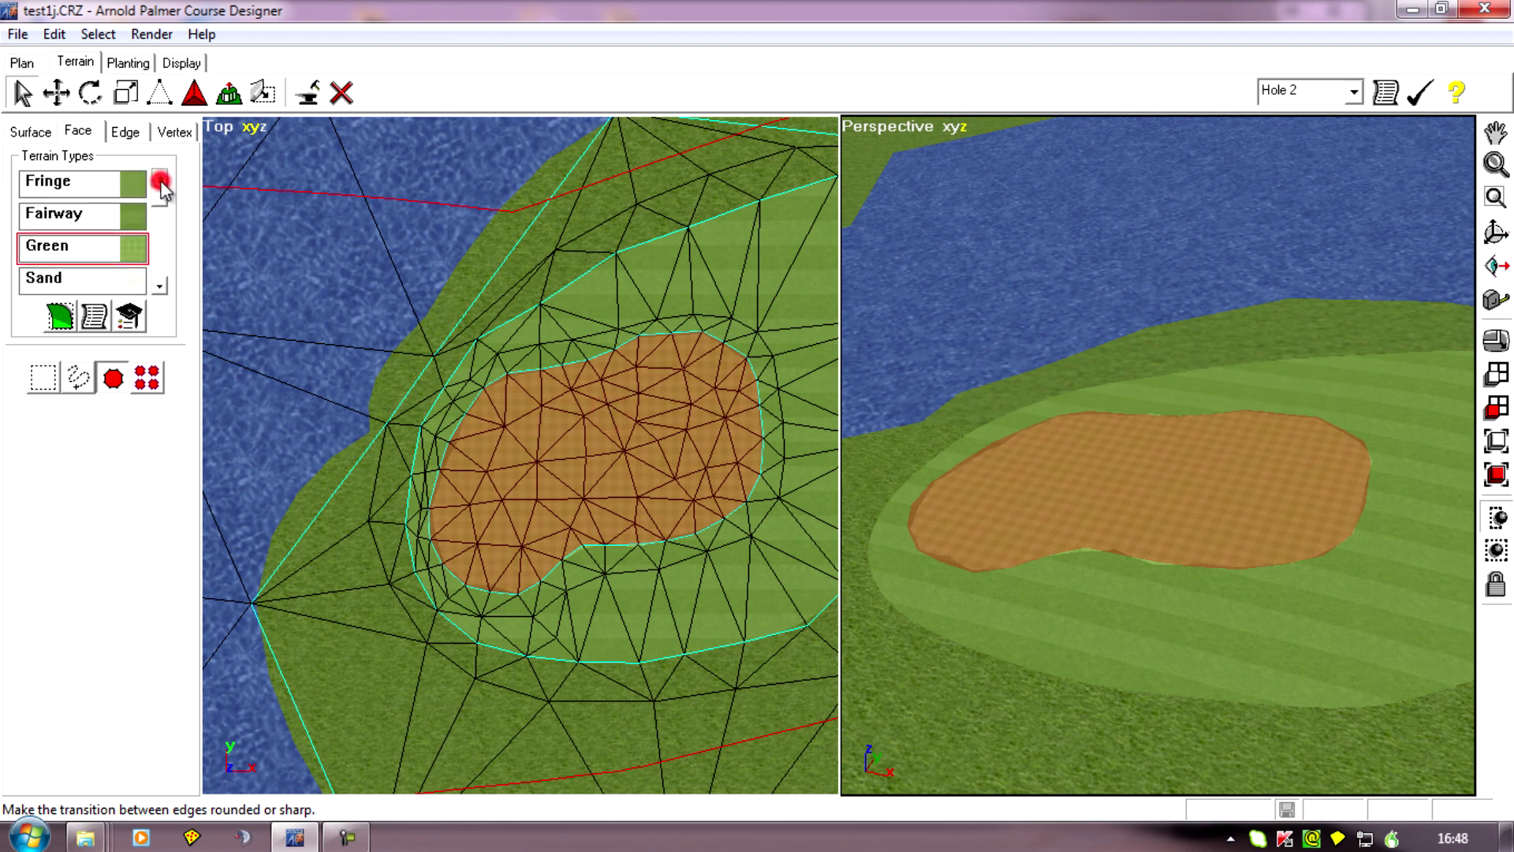
left_click(37, 217)
left_click(62, 319)
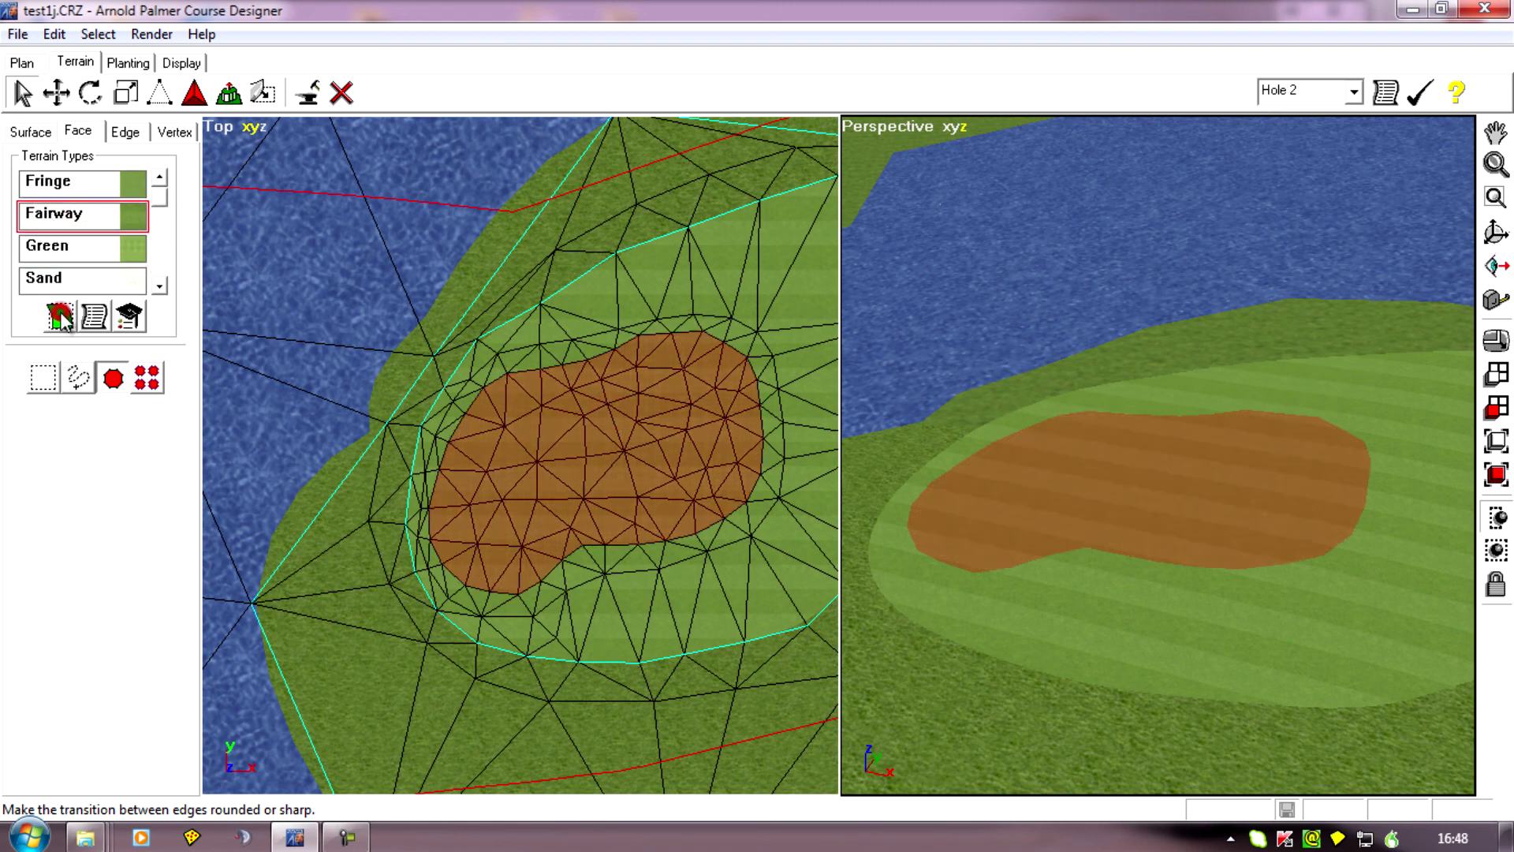
Deselect all terrain faces, including those of the old green now textured as fairway.
scroll(553, 566, "down", 2)
middle_click_drag(765, 618, 656, 613)
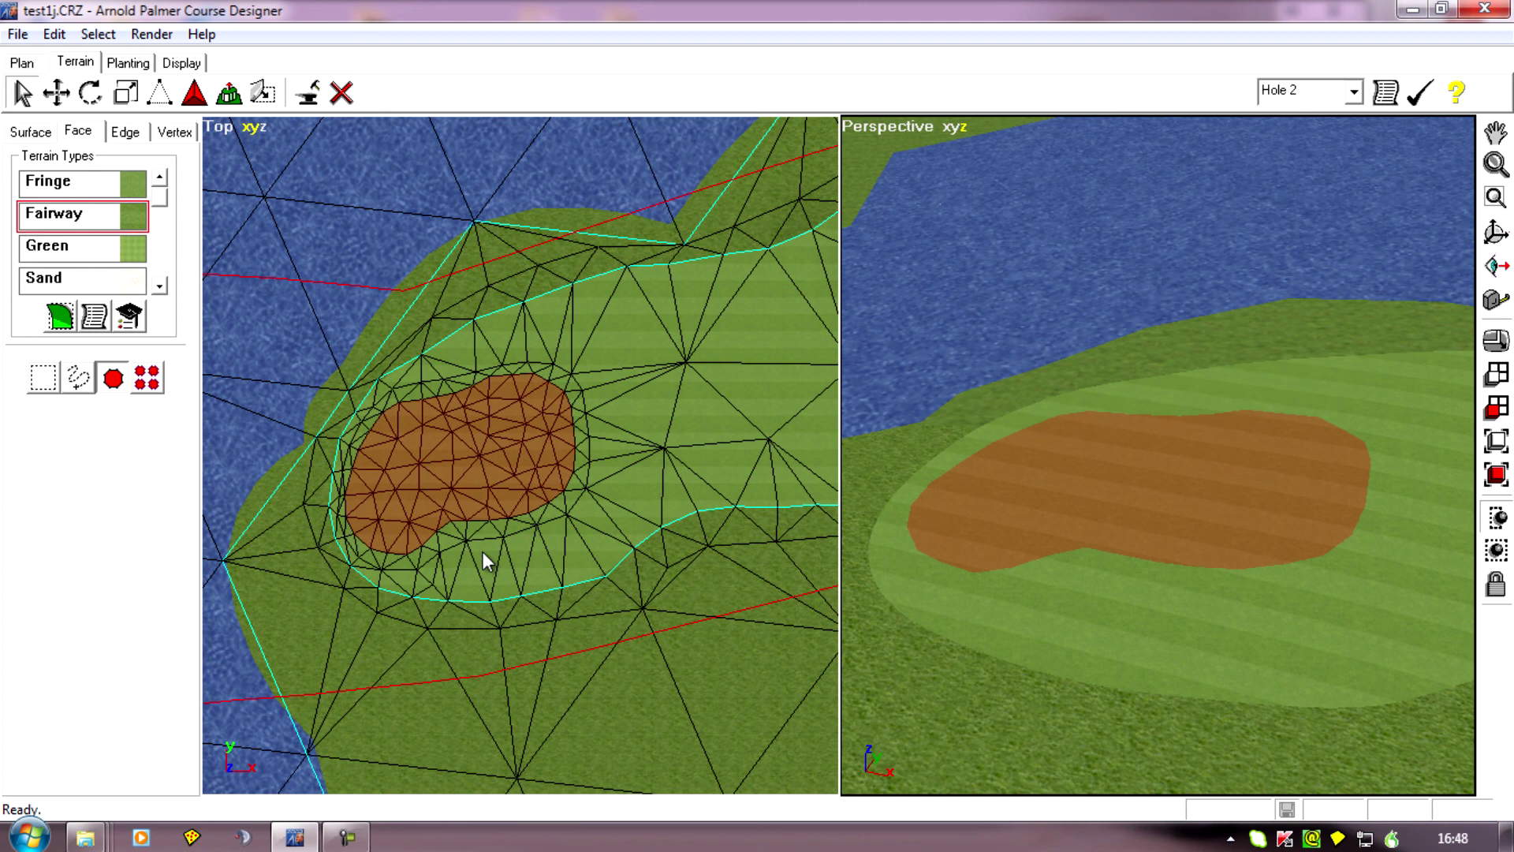
middle_click_drag(448, 647, 674, 598)
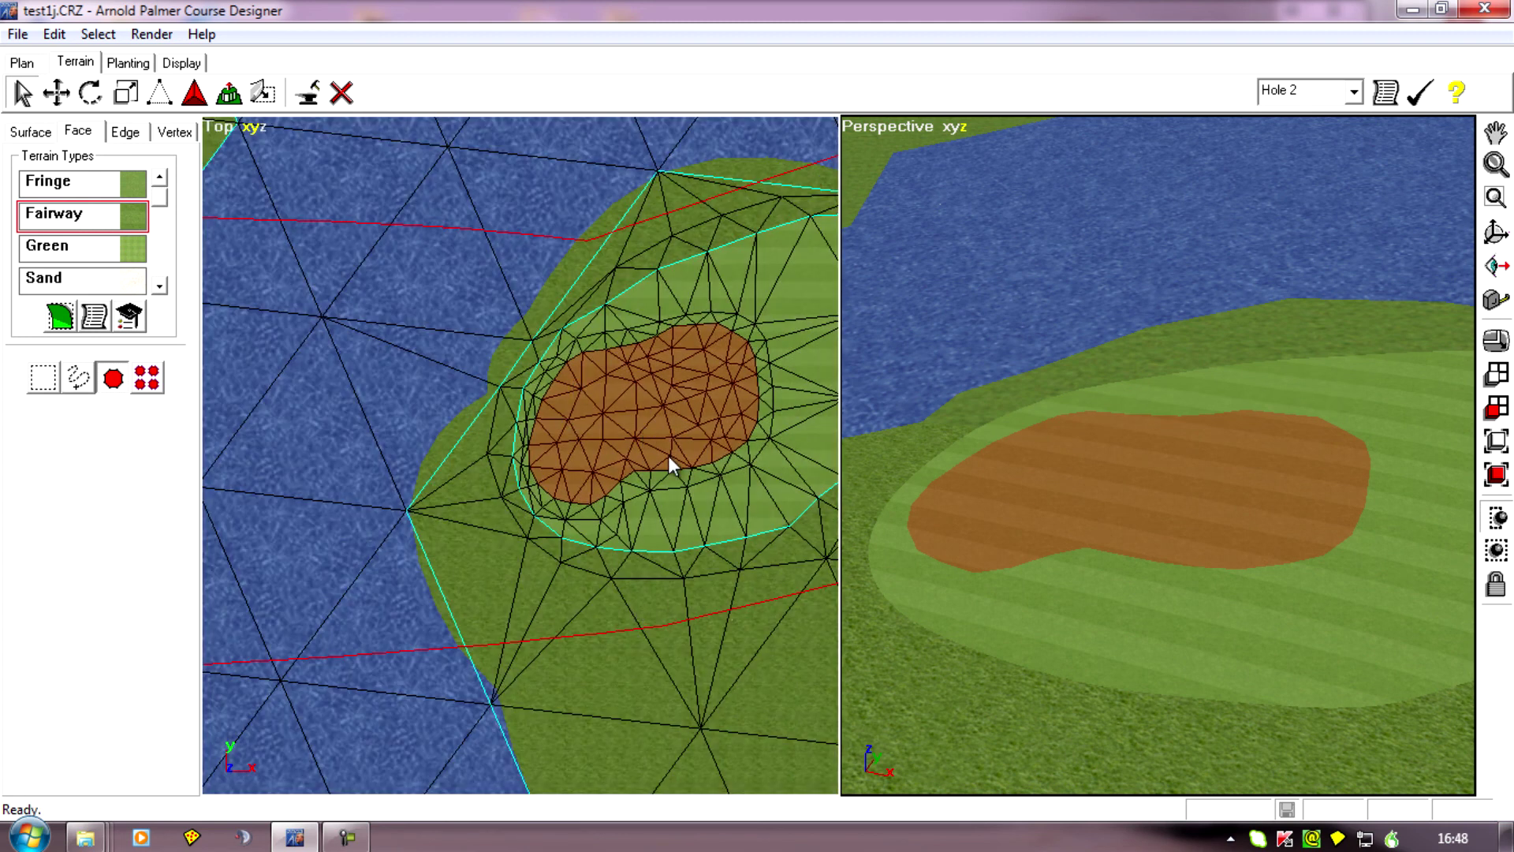
scroll(702, 660, "down", 2)
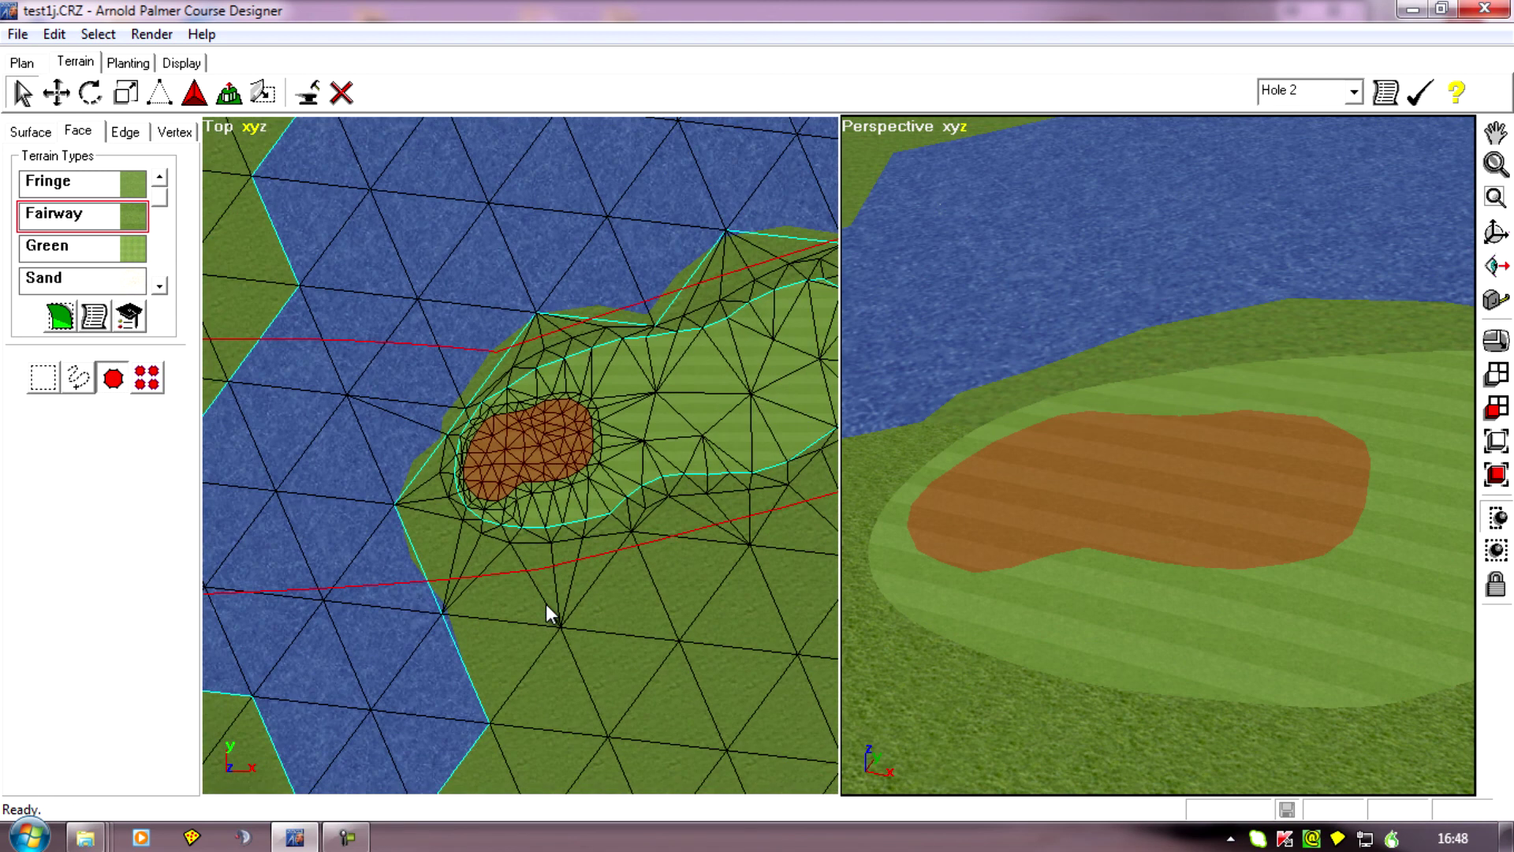
left_click(634, 629)
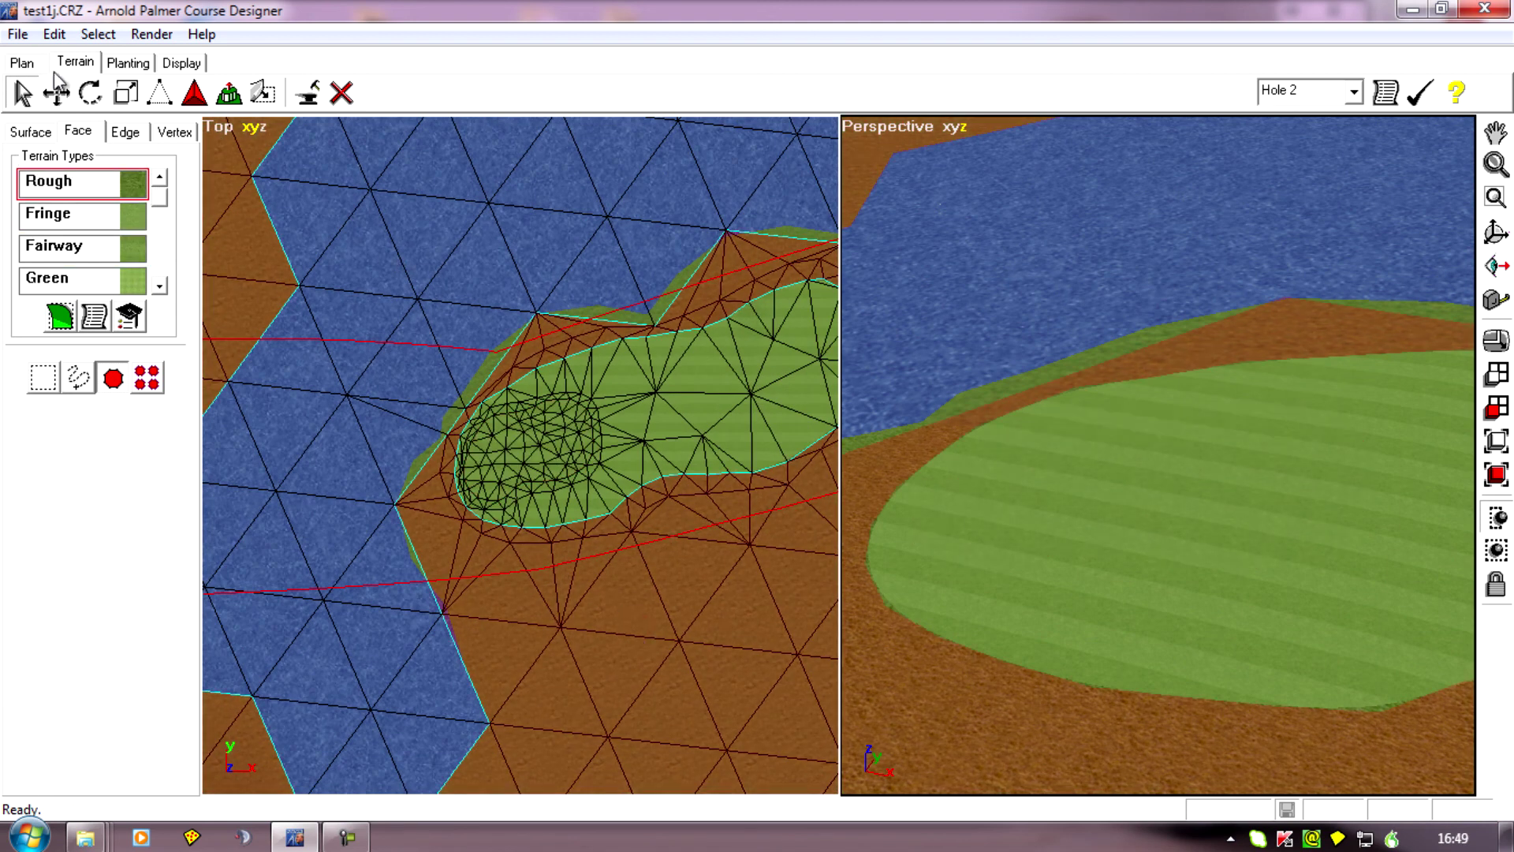
left_click(97, 34)
left_click(122, 84)
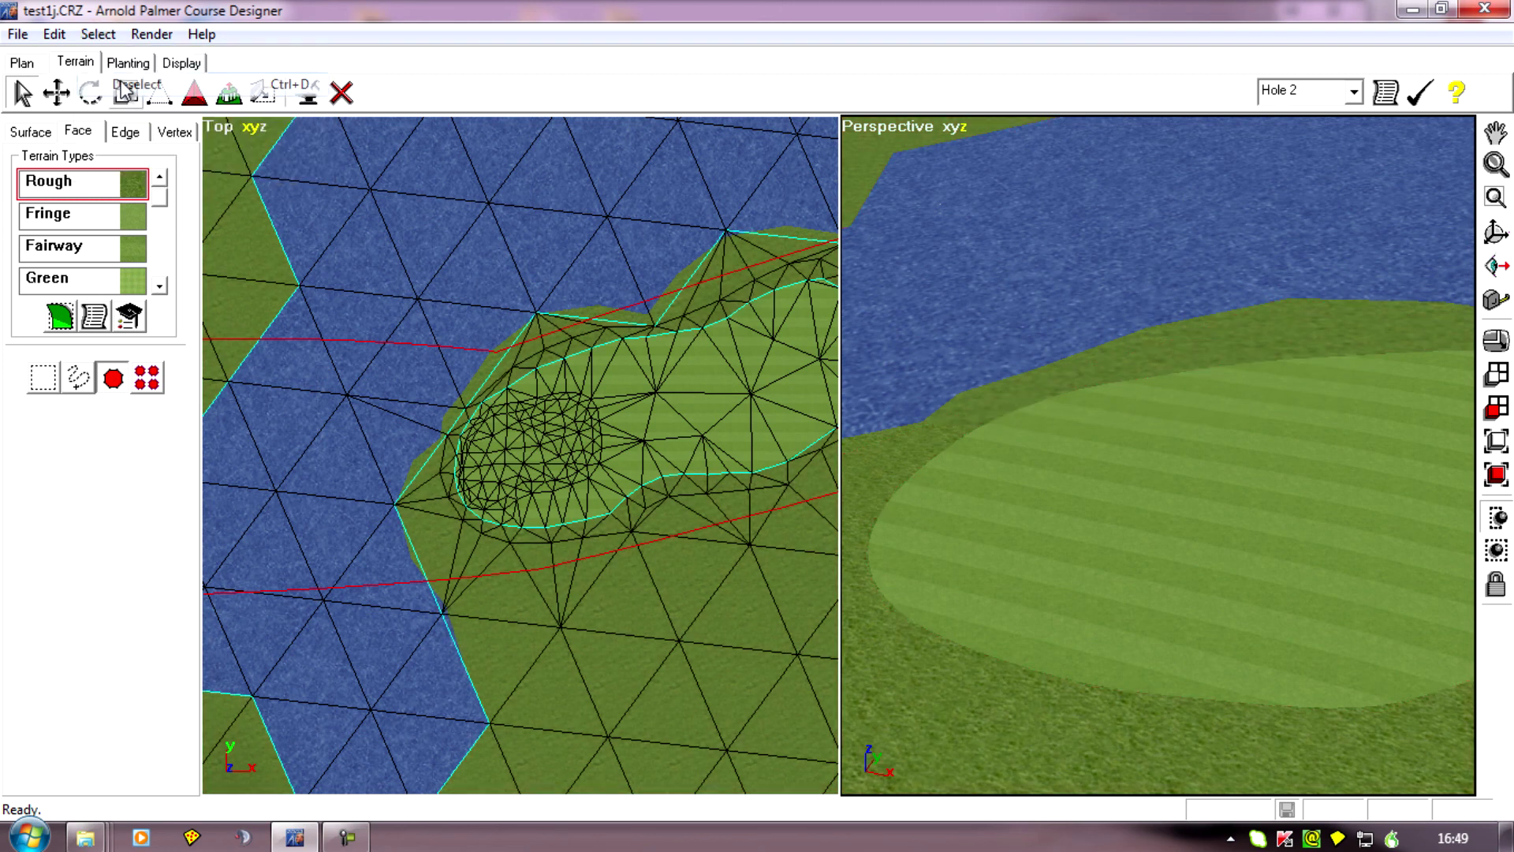
Turn on the display of shapes in the perspective view, looking across the water at the new green's outline.
scroll(553, 394, "down", 3)
middle_click_drag(1302, 672, 1046, 593)
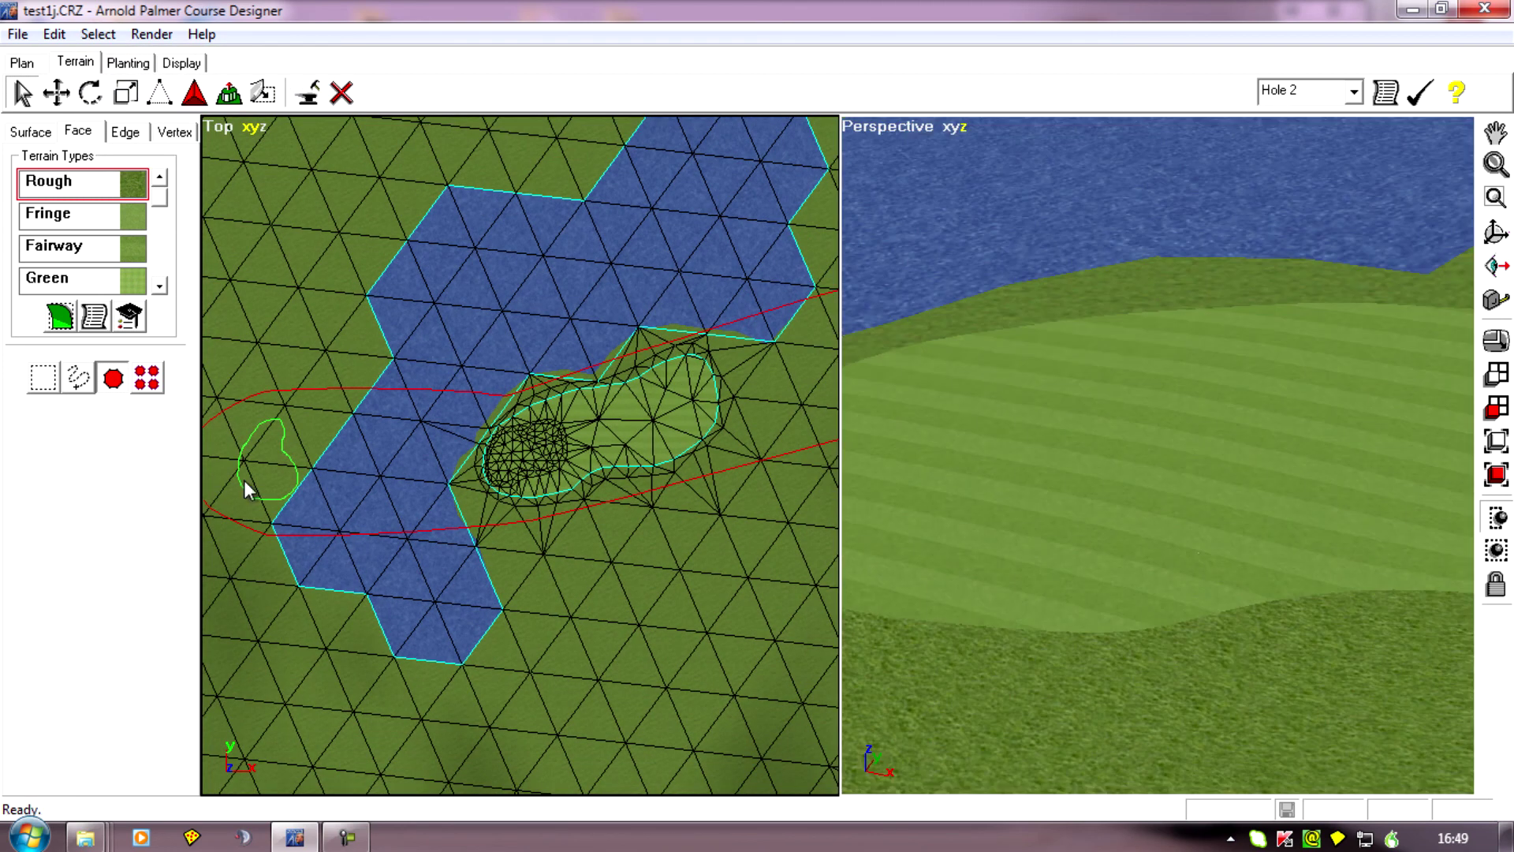
middle_click_drag(1149, 490, 381, 402, "ctrl")
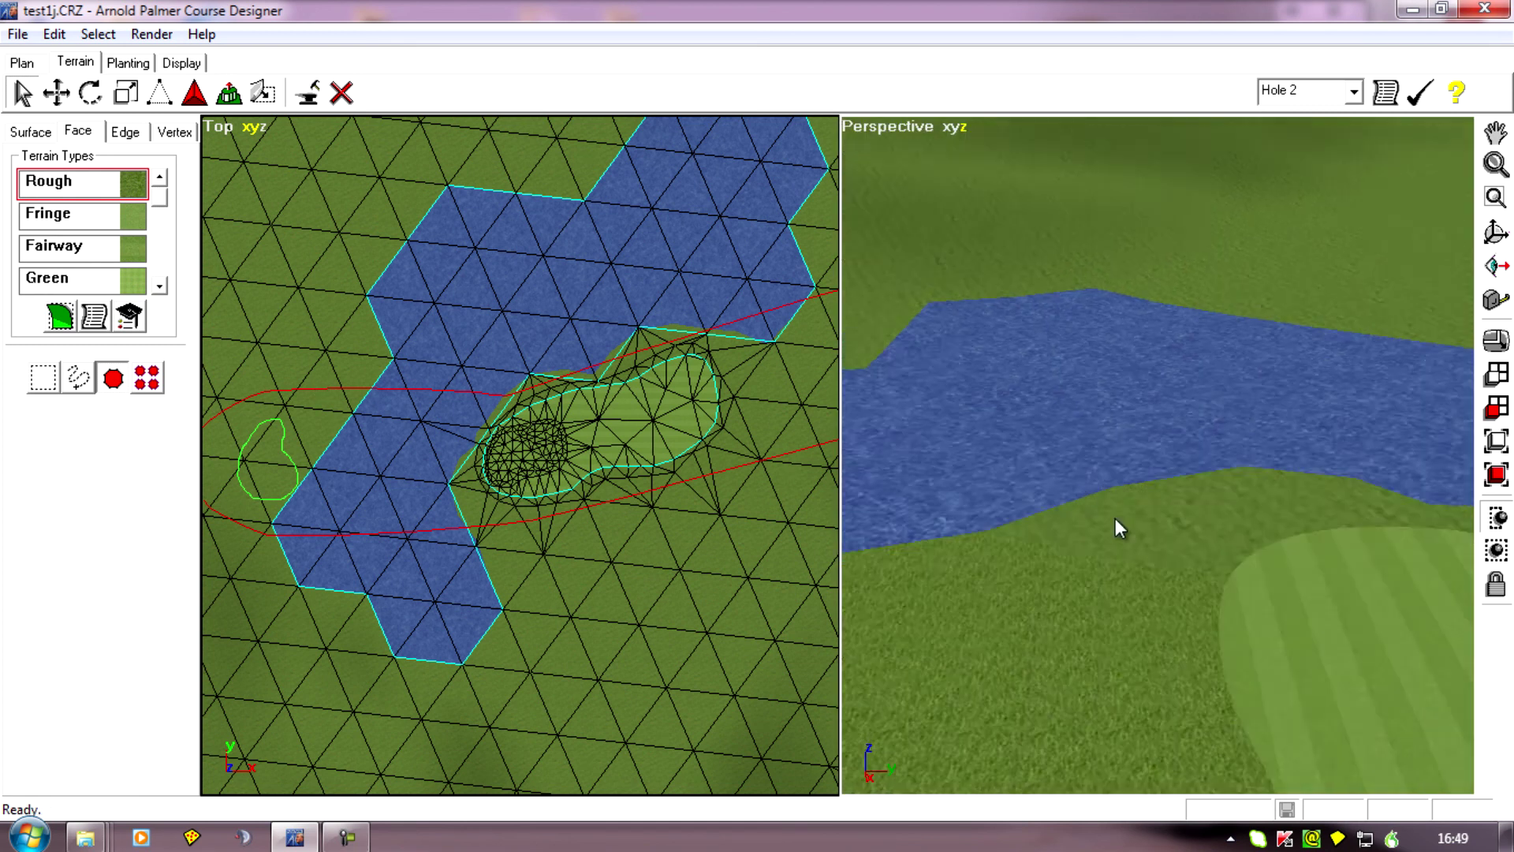
middle_click_drag(1020, 524, 750, 387)
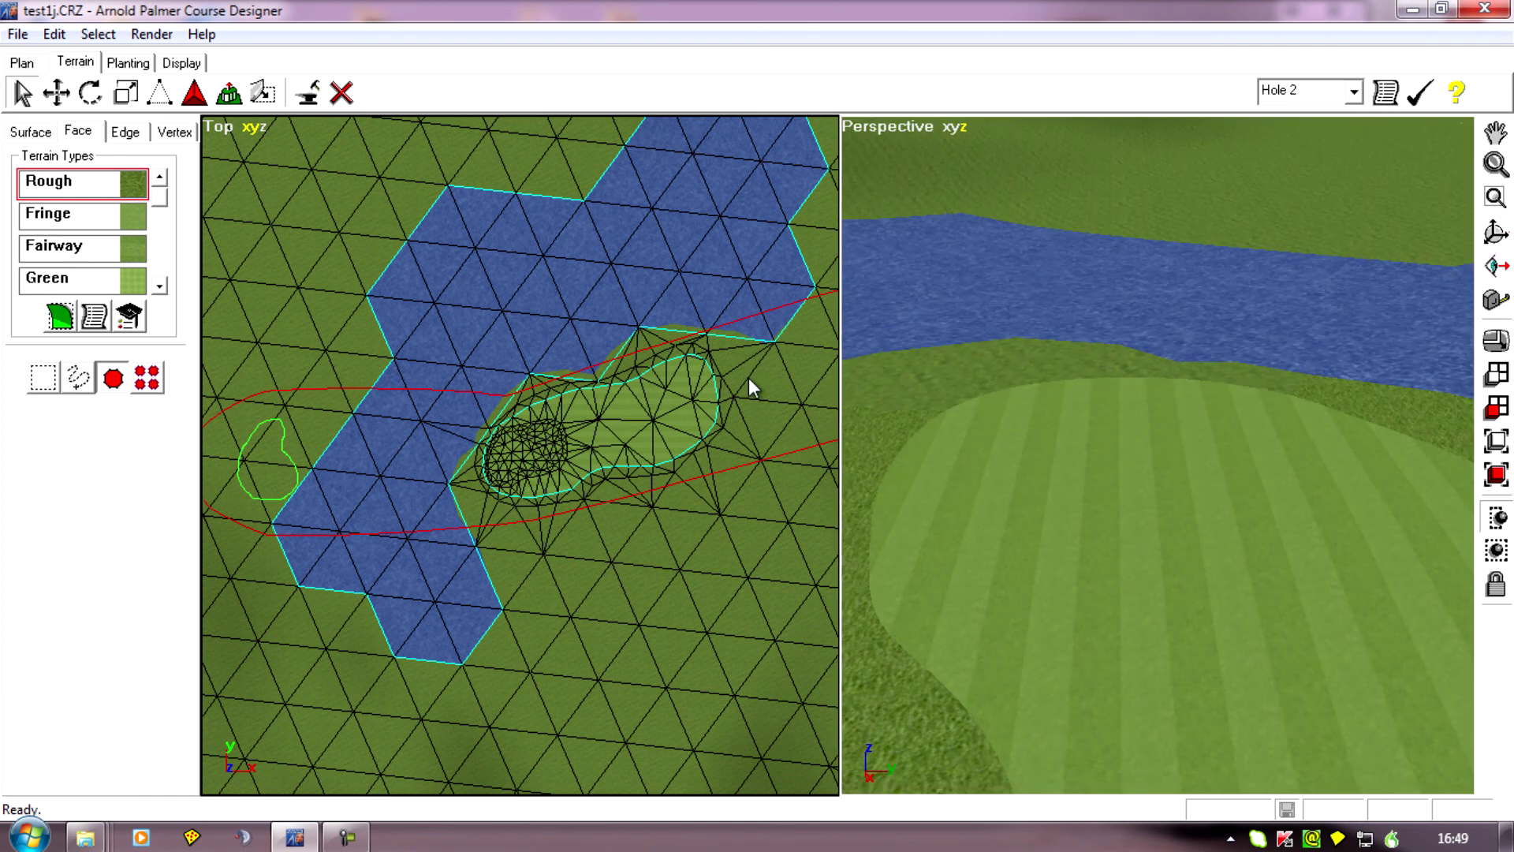
left_click(857, 126)
mouse_move(900, 142)
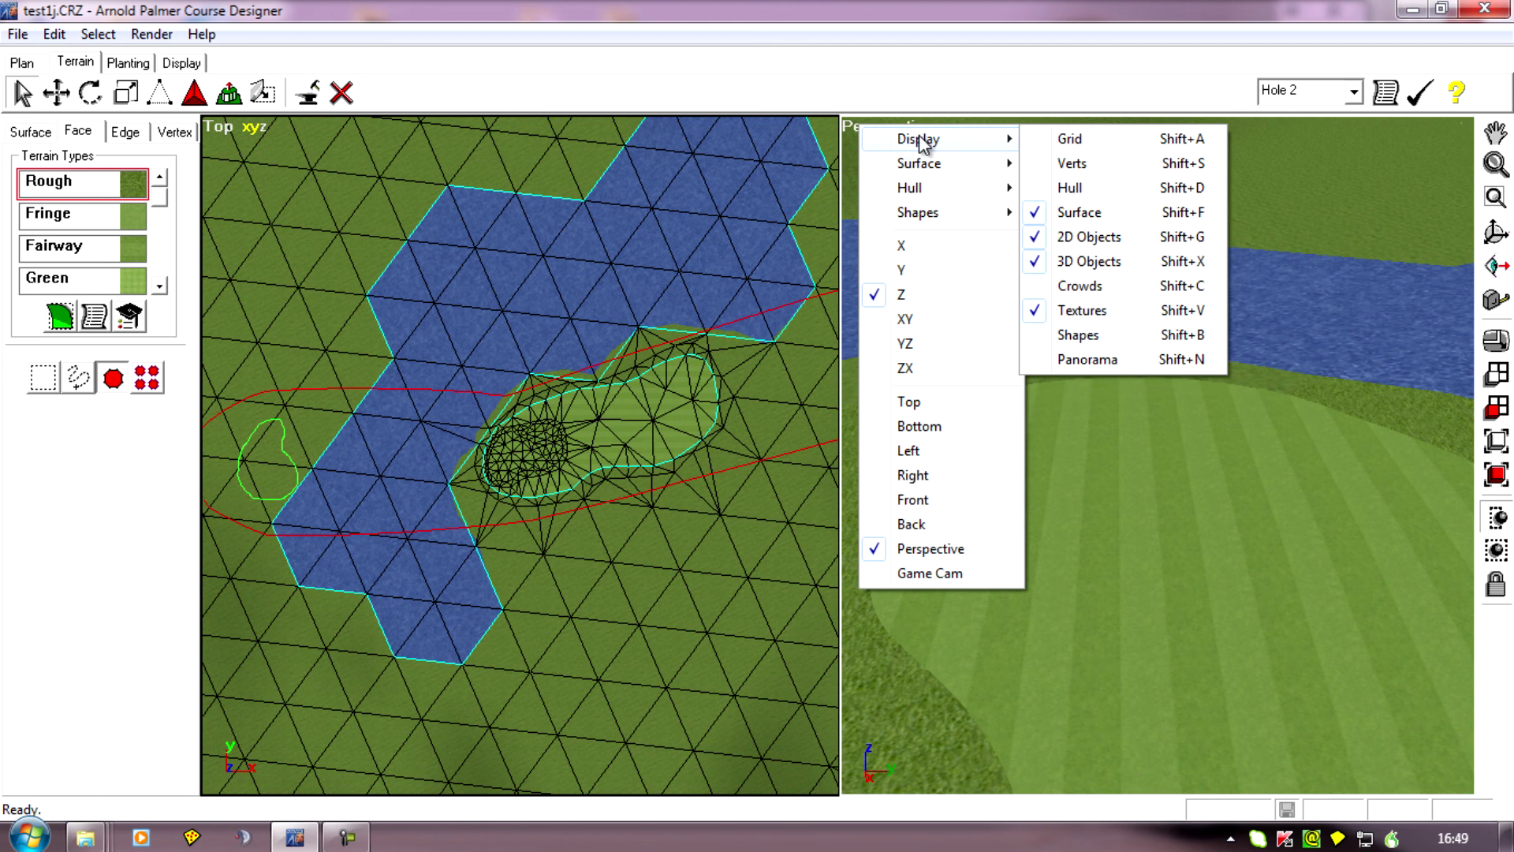
left_click(1079, 335)
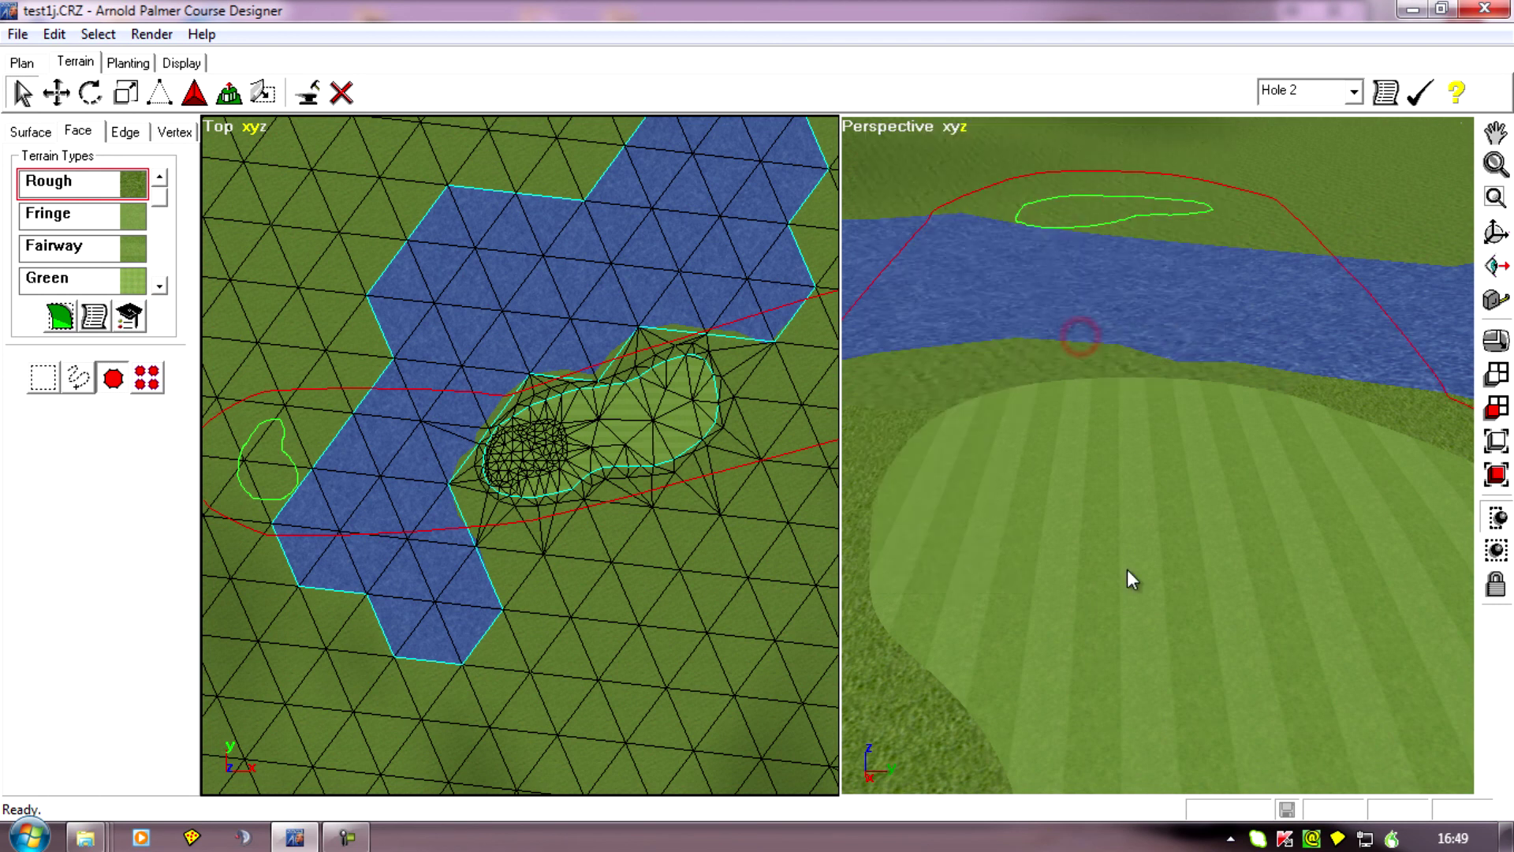
middle_click_drag(1133, 575, 1246, 264)
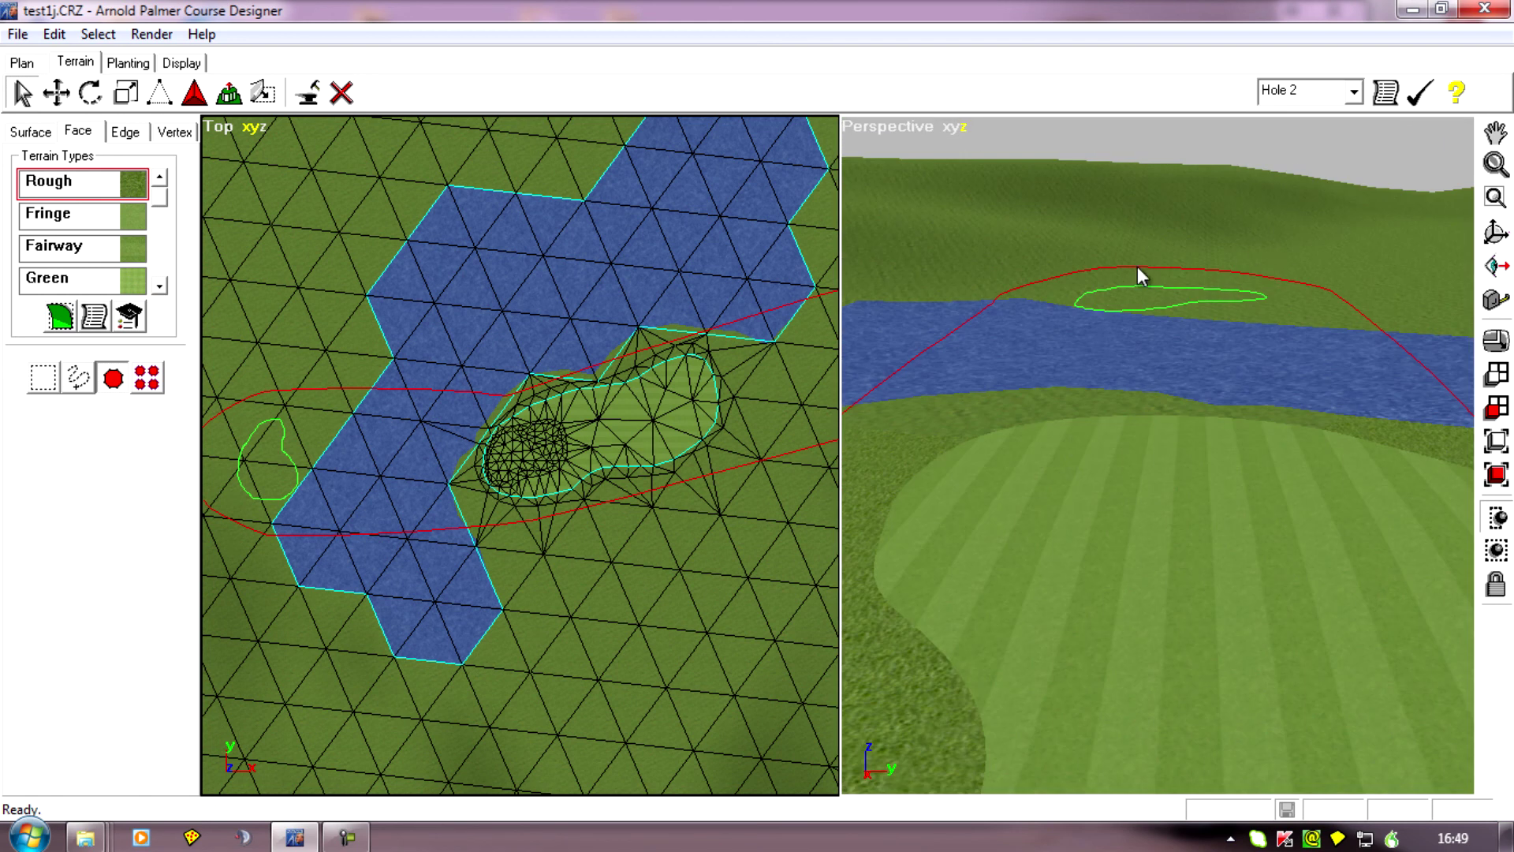